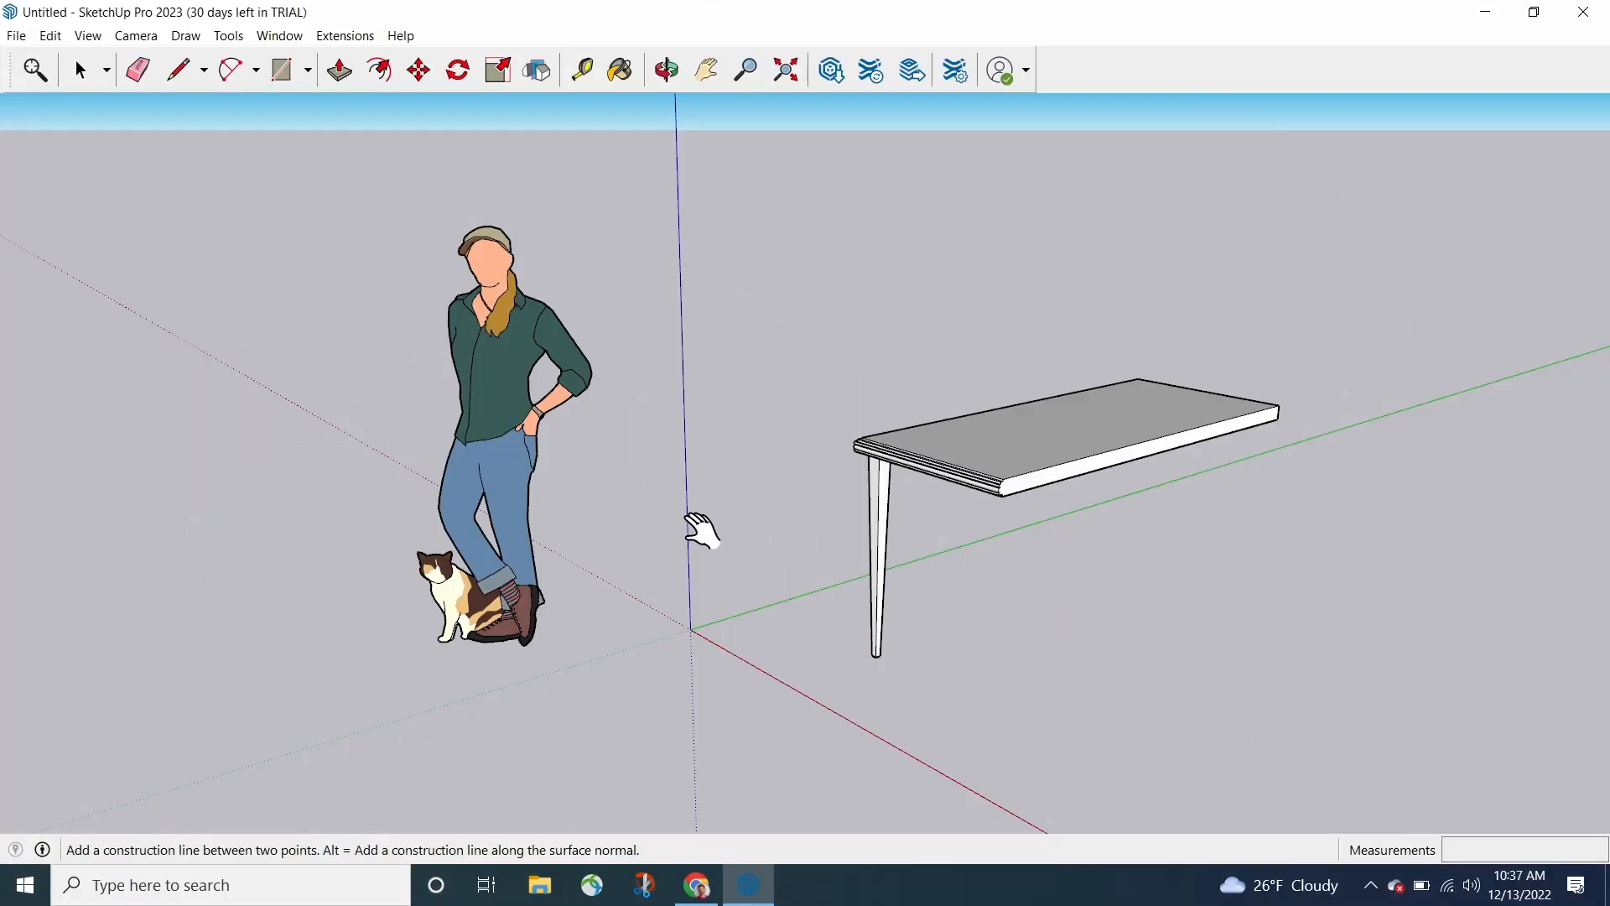
- Examine the scale figure and the one-legged table from several angles and locate the Flip command
{"action": "left_click", "coordinate": [80, 71]}
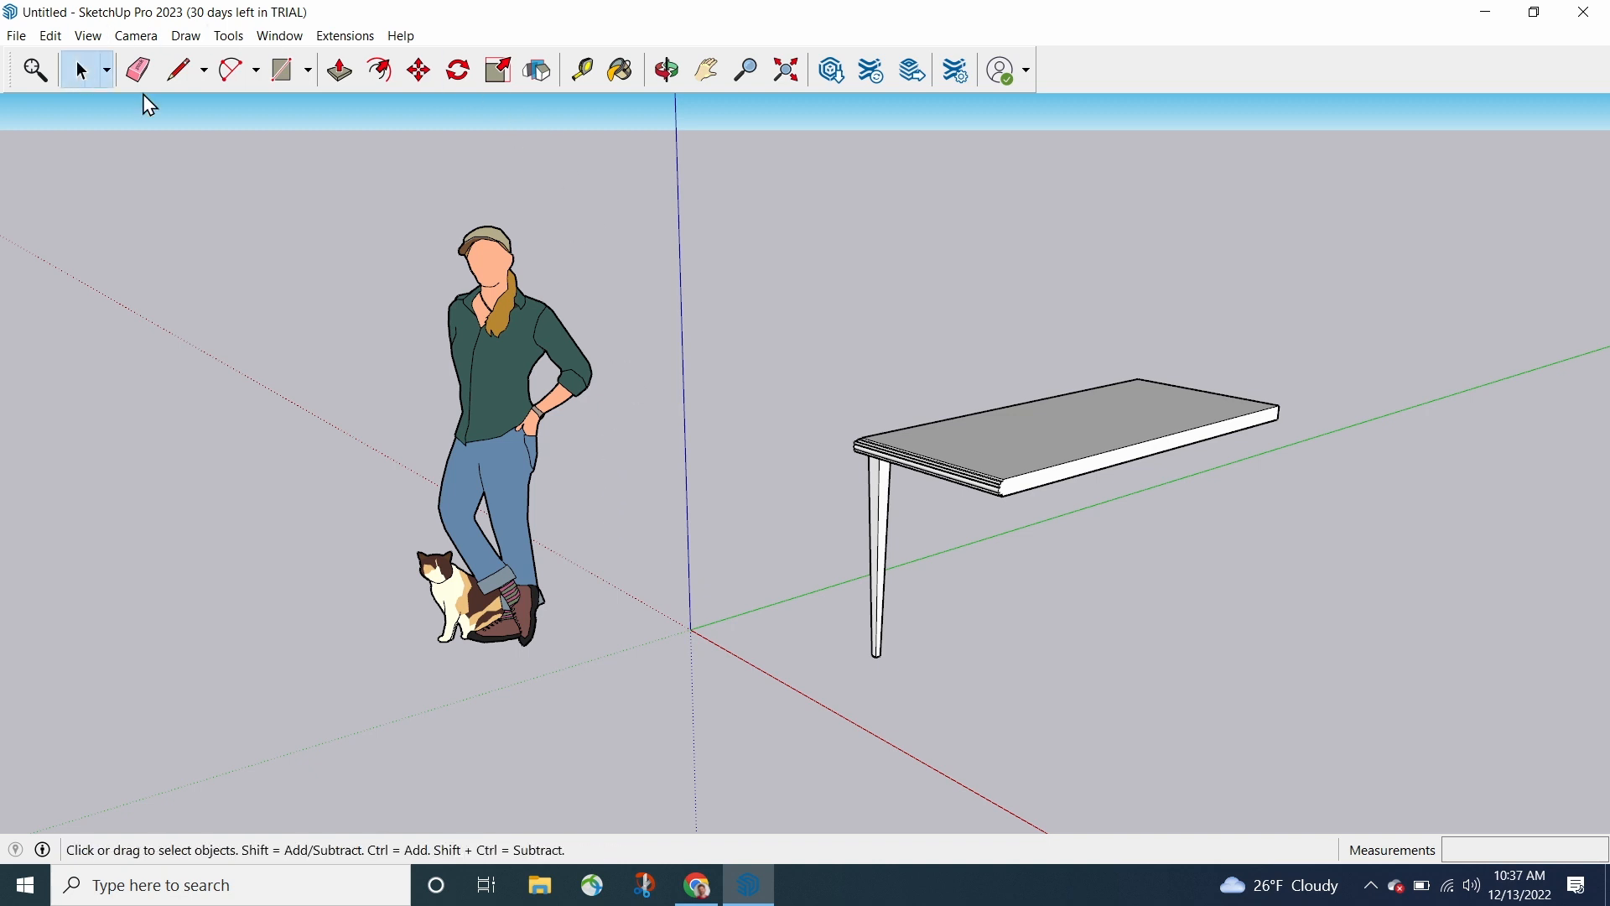
{"action": "left_click", "coordinate": [496, 321]}
{"action": "middle_click_drag", "start_coordinate": [547, 650], "coordinate": [532, 511]}
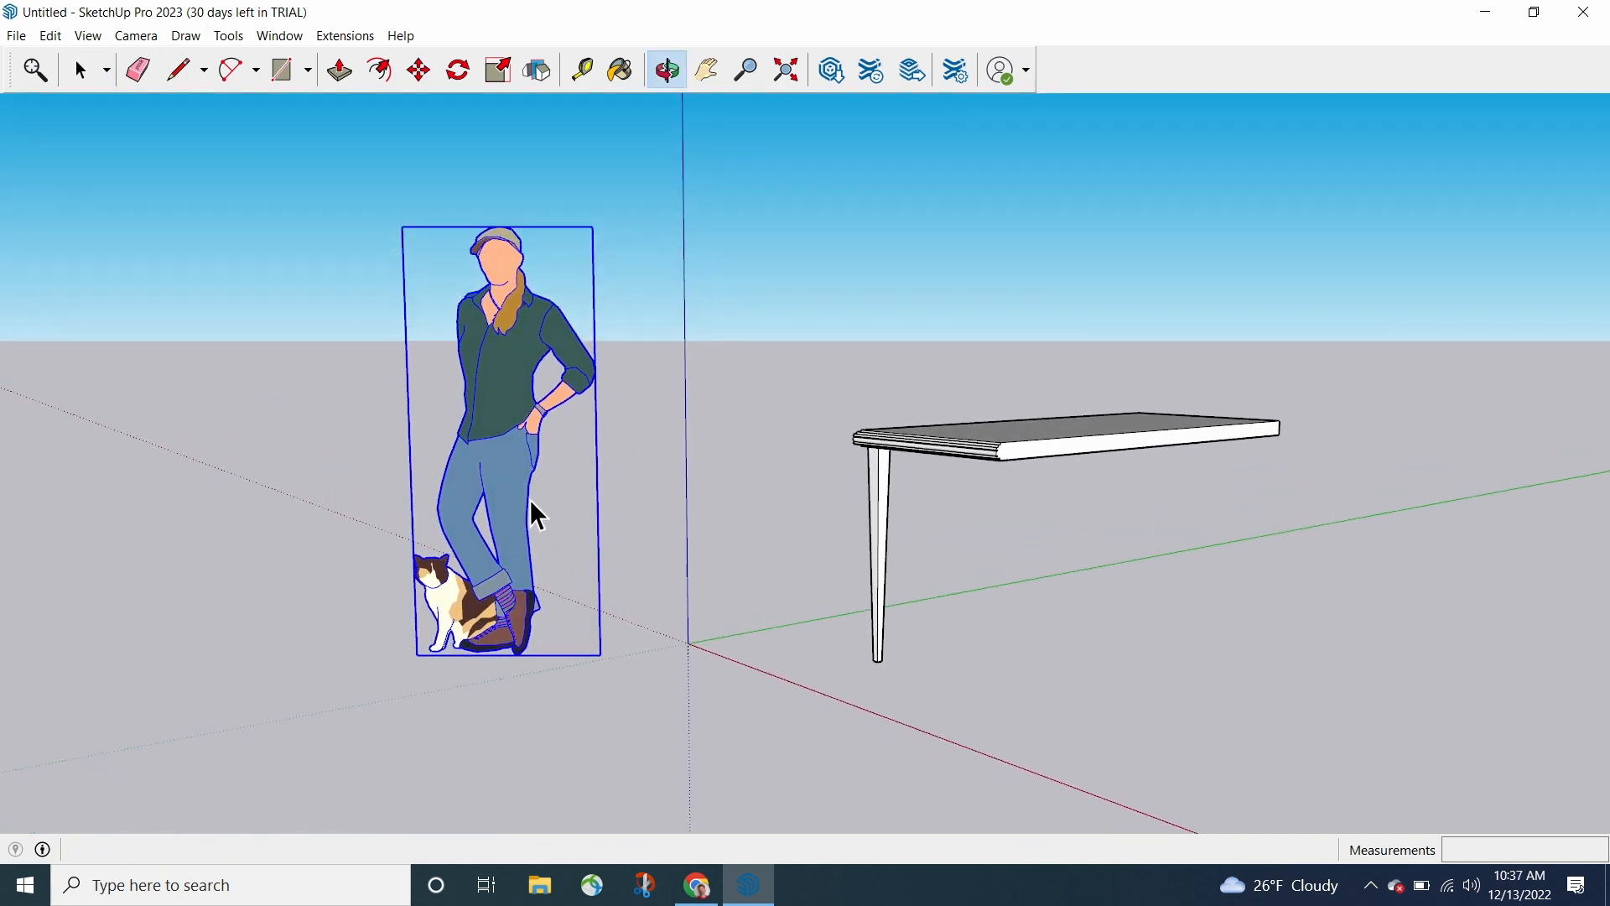
{"action": "left_click", "coordinate": [1225, 492]}
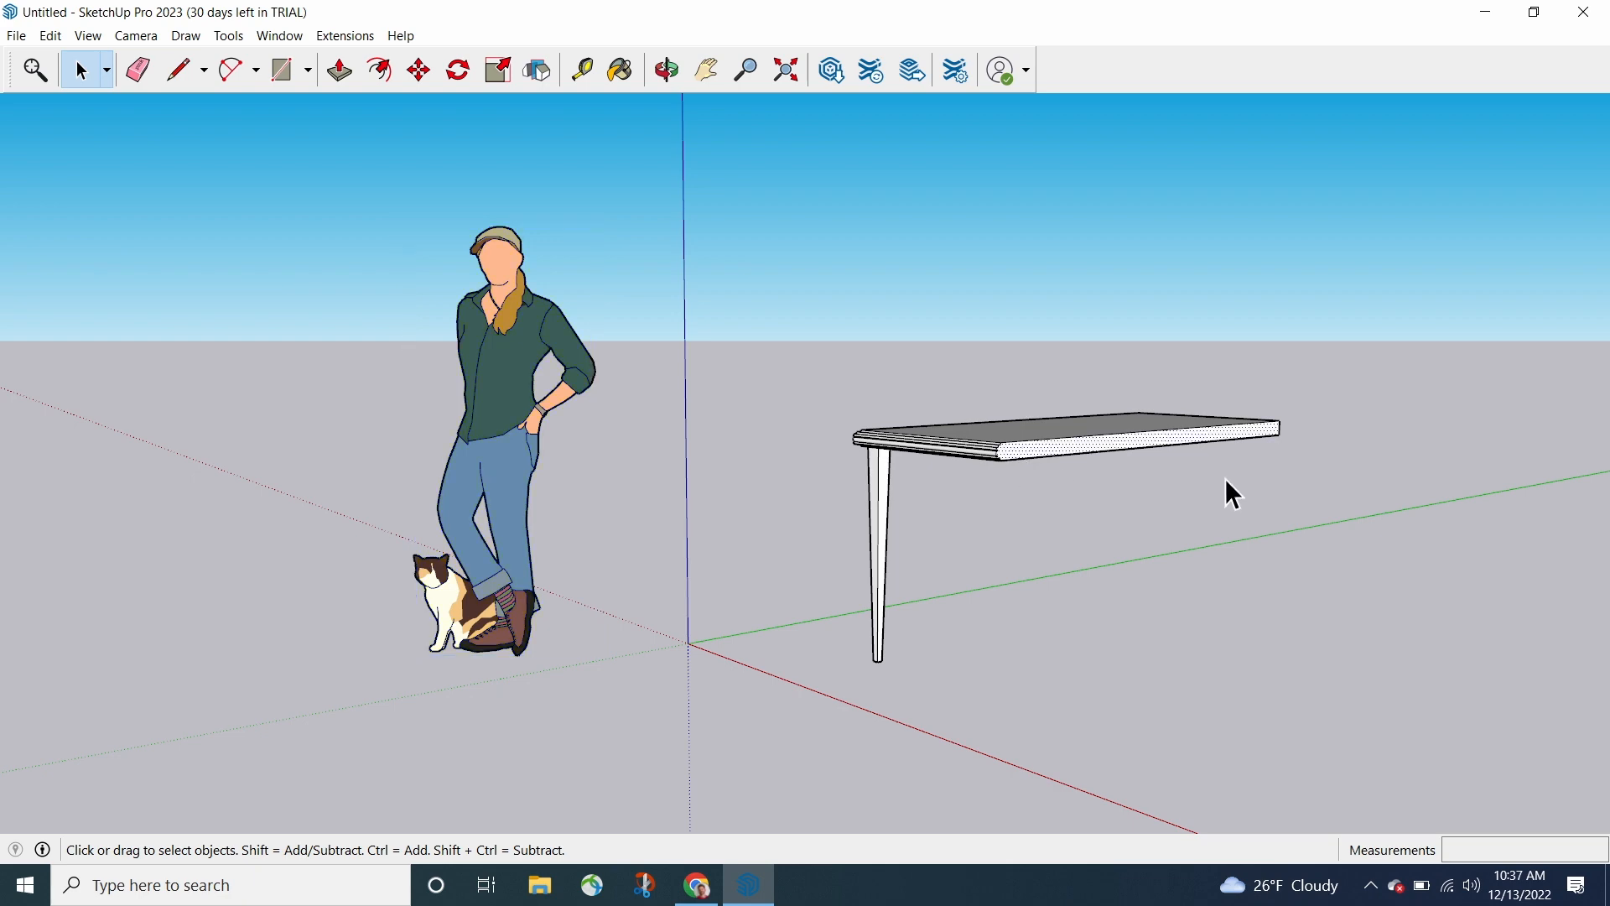
{"action": "middle_click_drag", "start_coordinate": [1225, 492], "coordinate": [873, 495]}
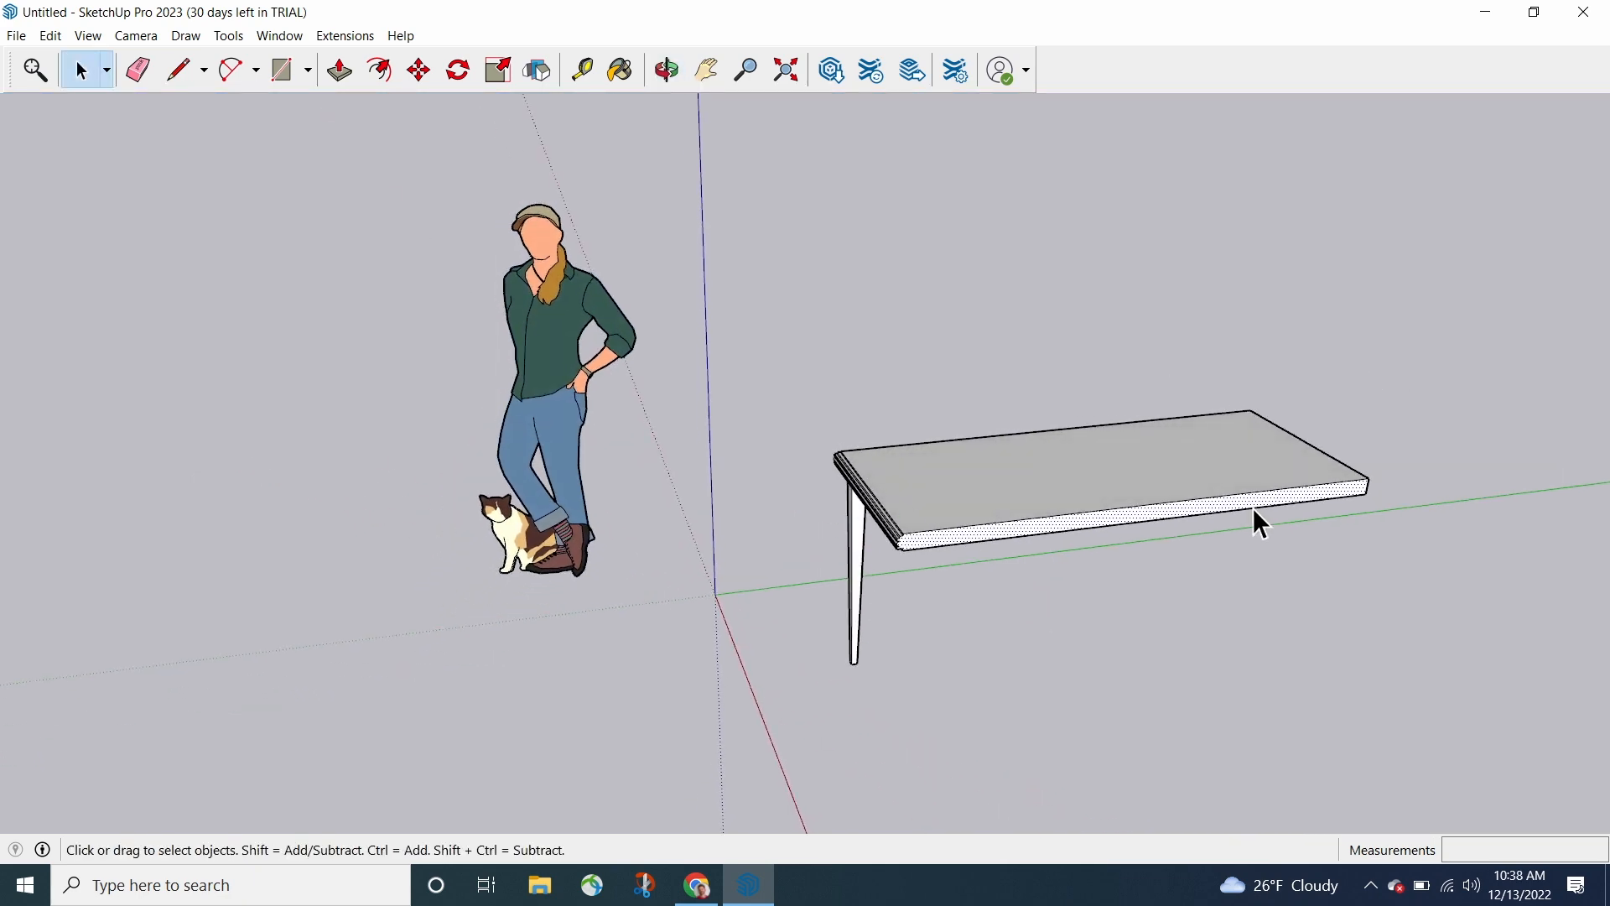
{"action": "middle_click_drag", "start_coordinate": [732, 449], "coordinate": [981, 317]}
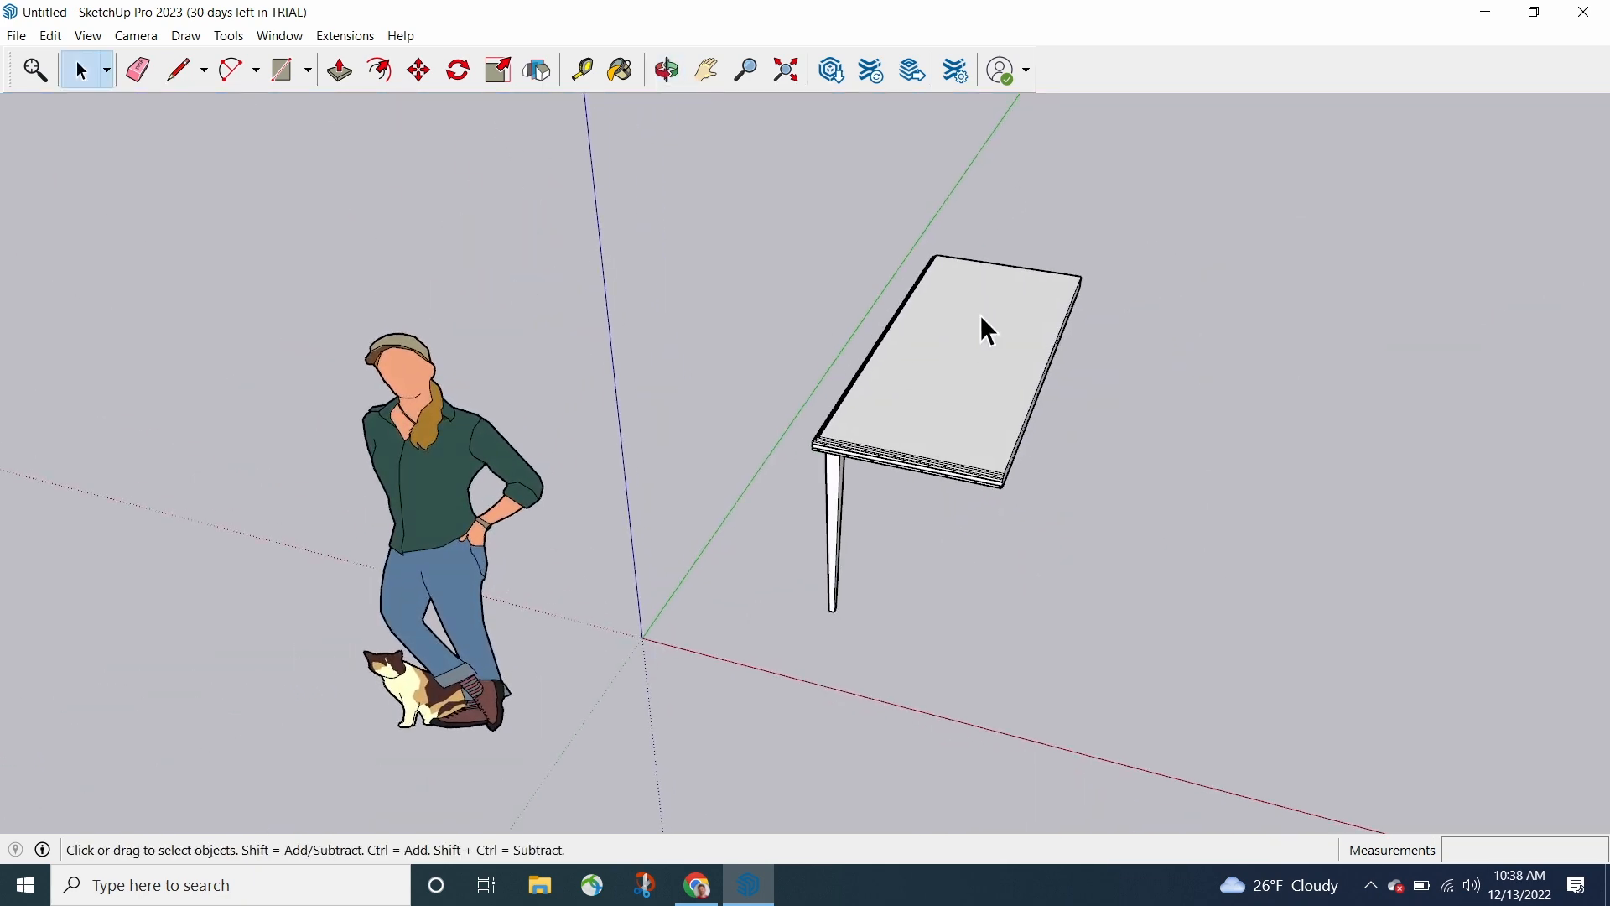
{"action": "middle_click_drag", "start_coordinate": [1063, 597], "coordinate": [747, 513]}
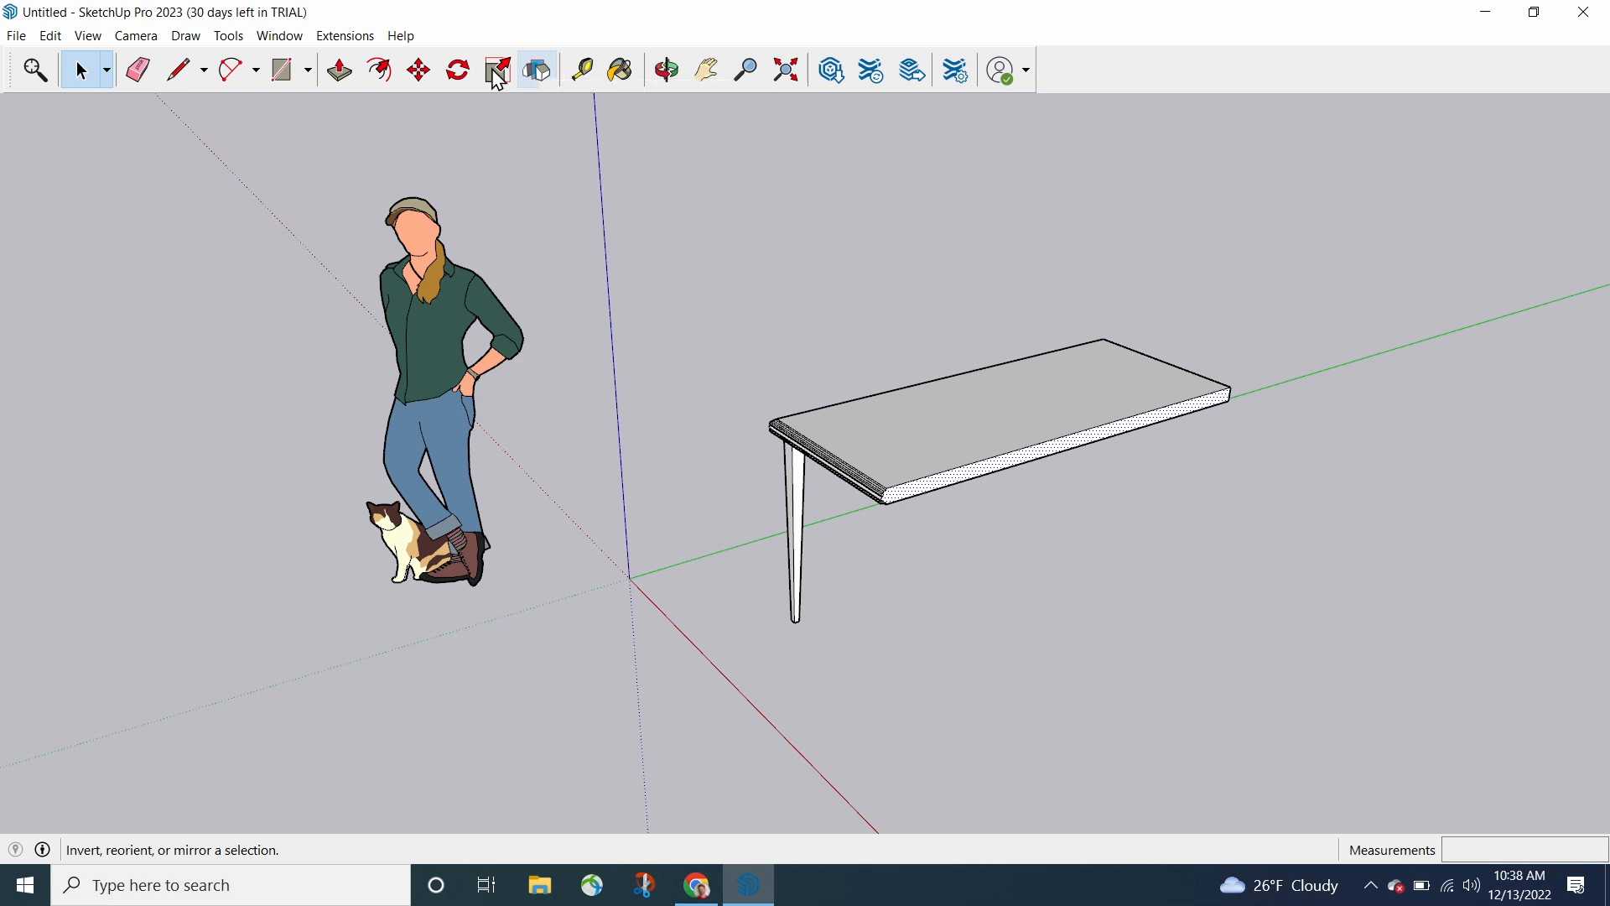
{"action": "left_click", "coordinate": [226, 38]}
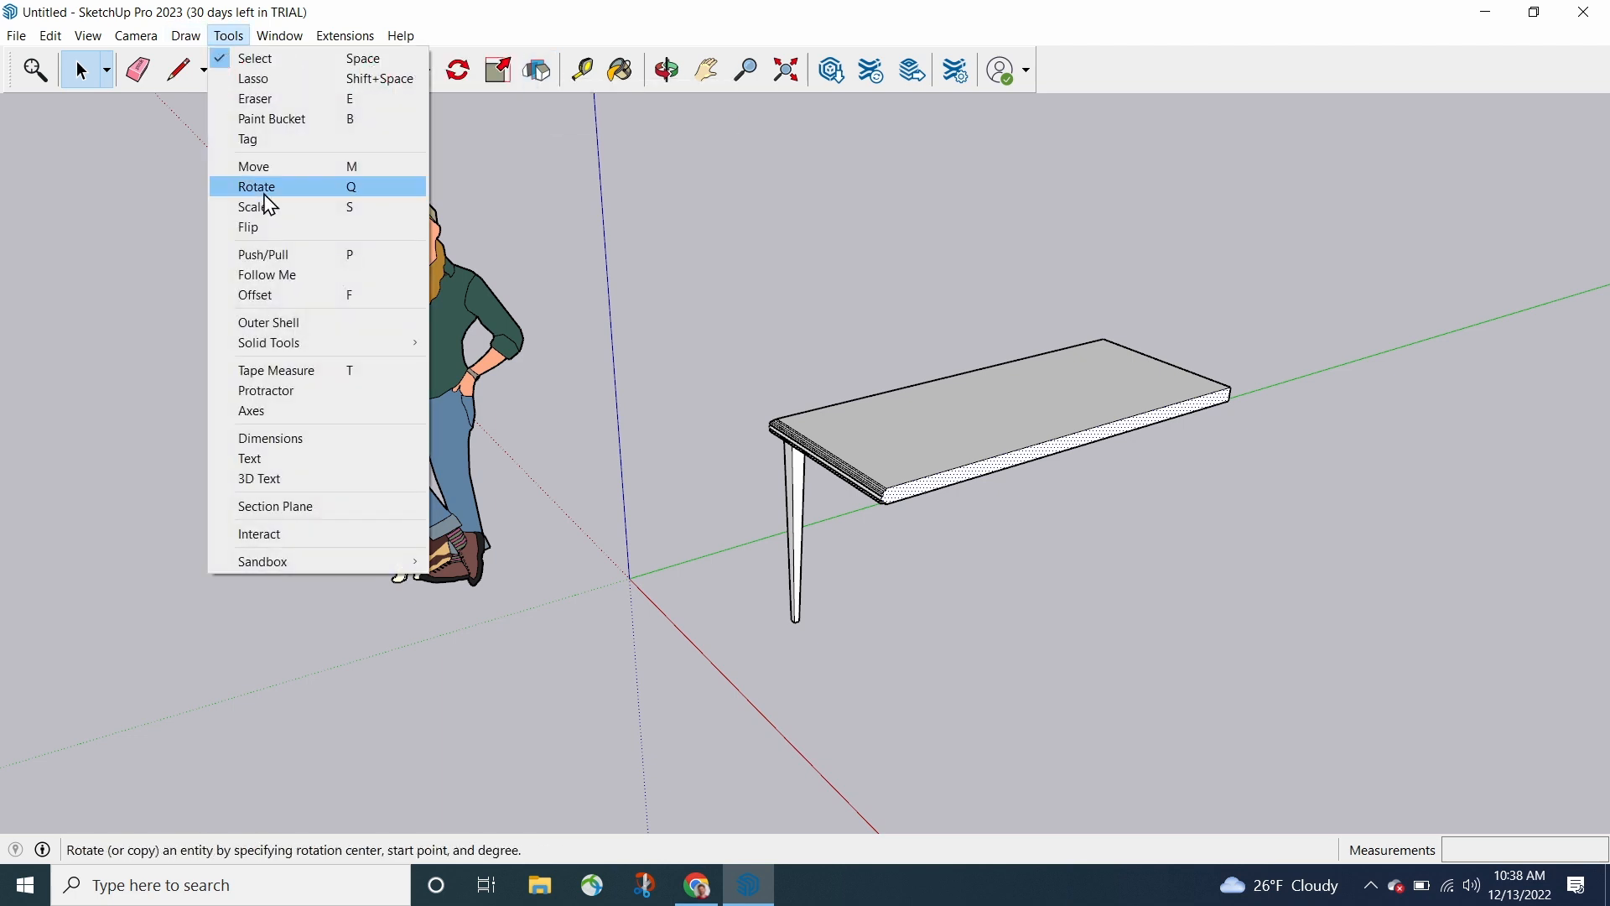
{"action": "left_click", "coordinate": [895, 227]}
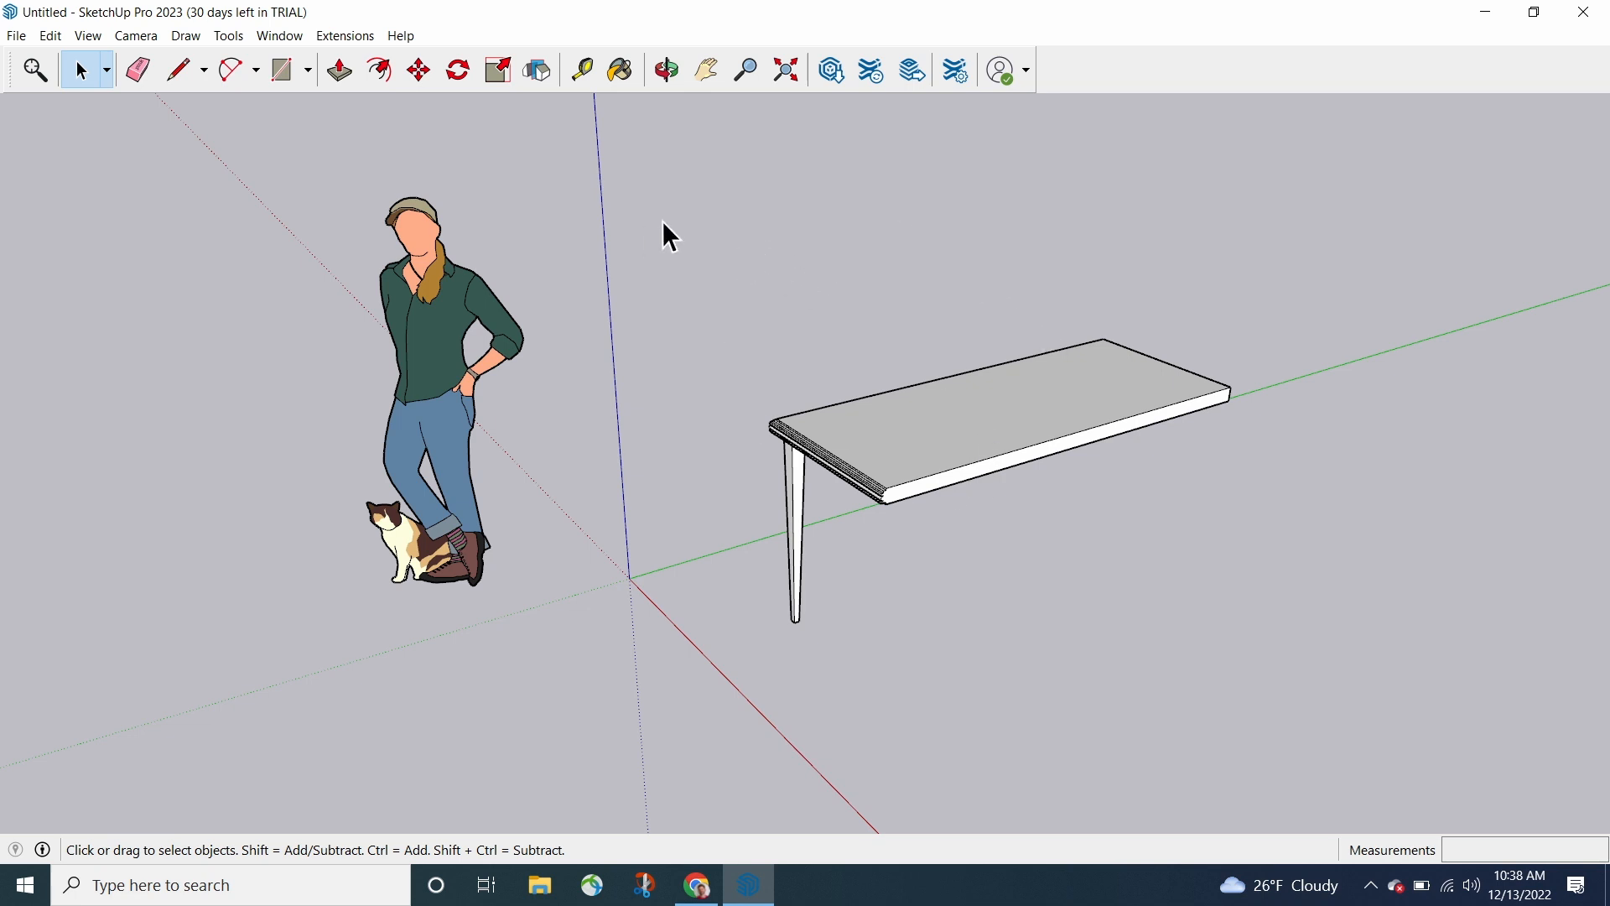
- Select the entire table with its leg, activate Flip, and examine its three flip planes against the model axes
{"action": "left_click_drag", "start_coordinate": [1401, 652], "coordinate": [631, 271]}
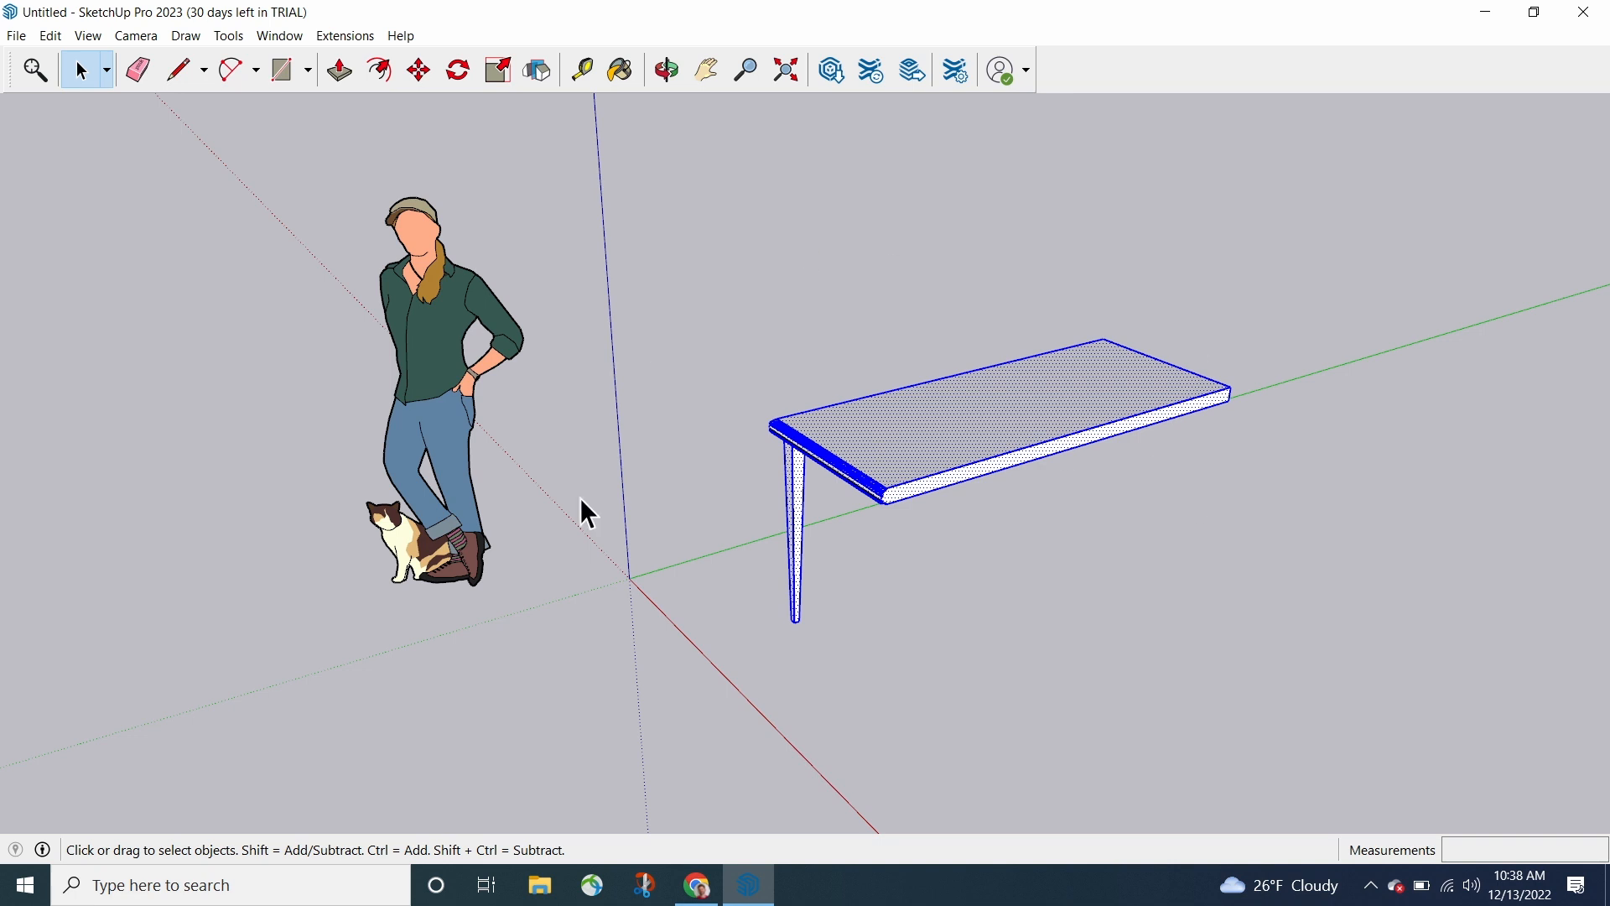
{"action": "left_click", "coordinate": [539, 71]}
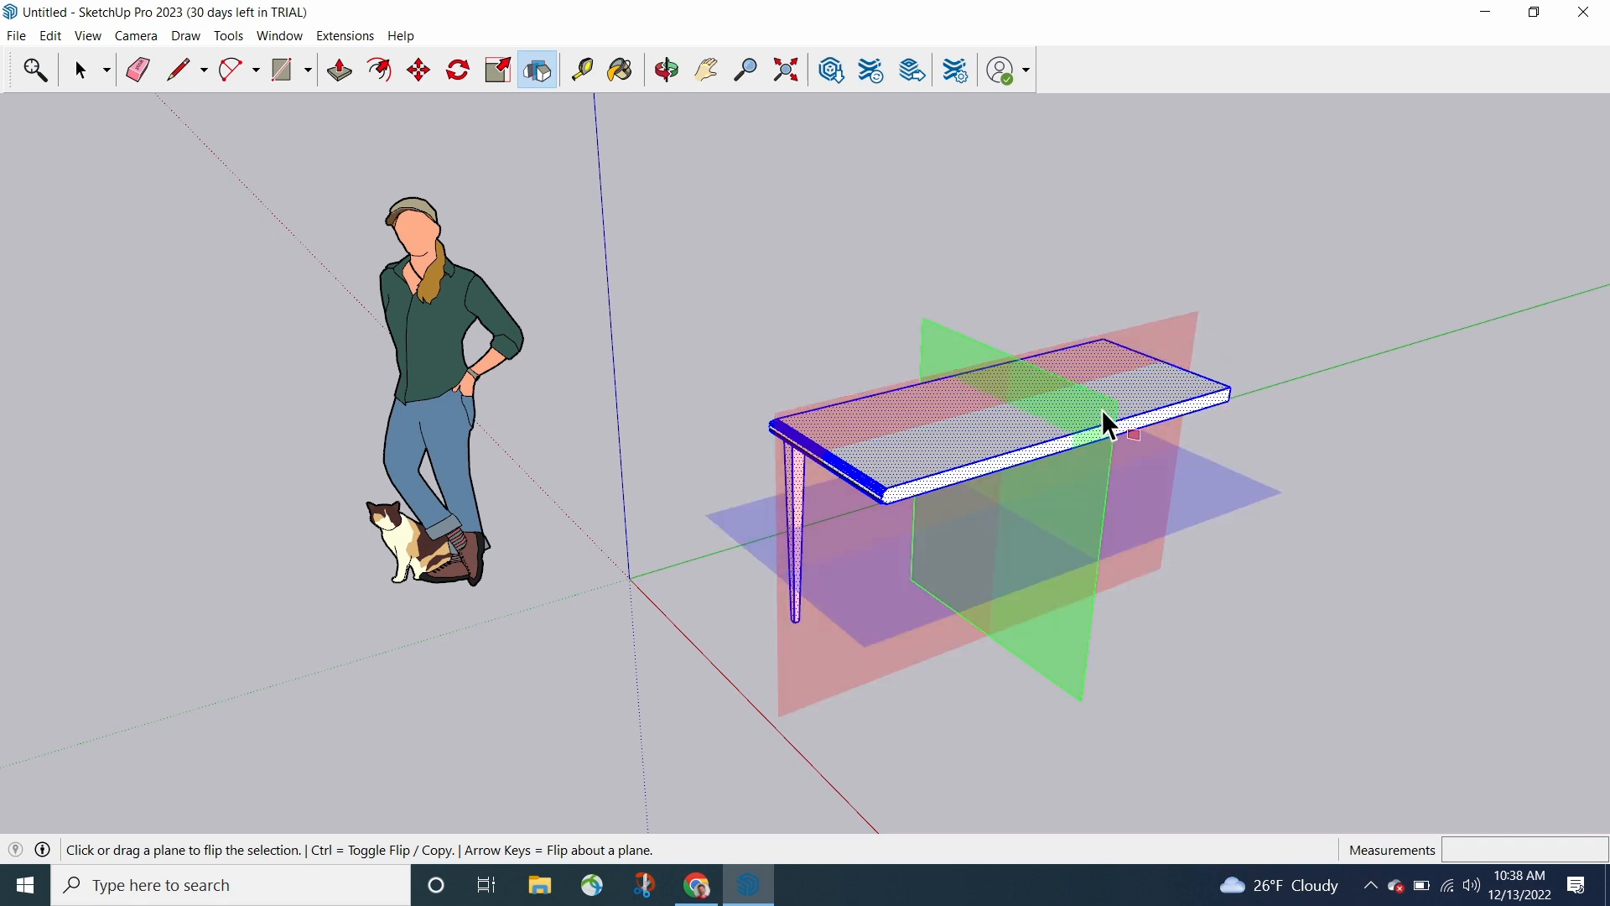
{"action": "middle_click_drag", "start_coordinate": [1272, 643], "coordinate": [1299, 738]}
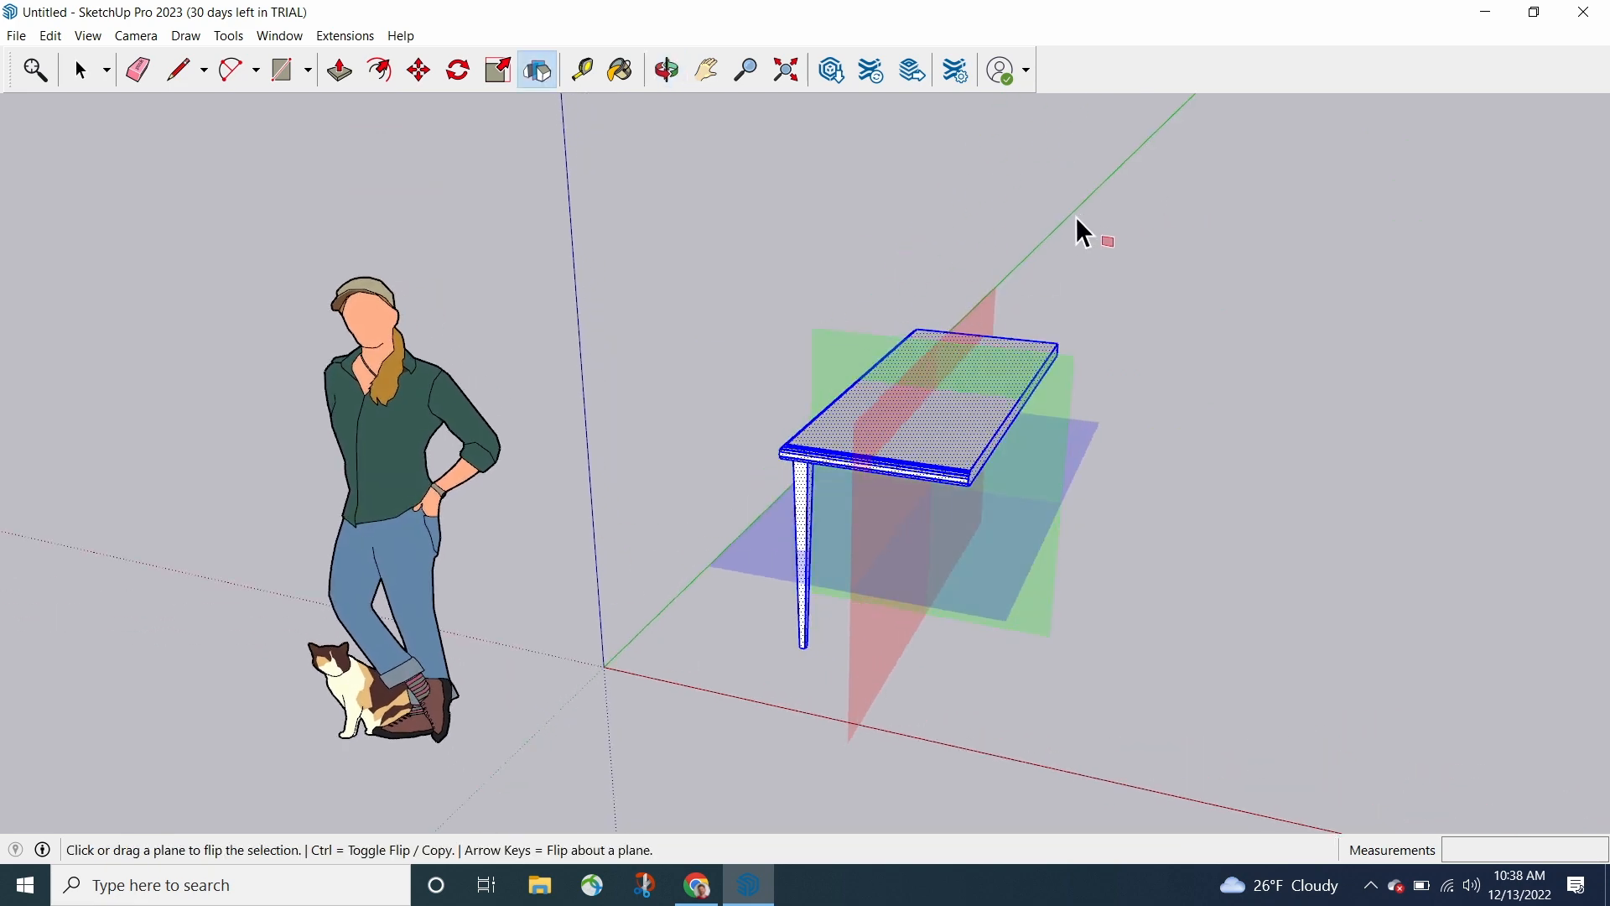
{"action": "middle_click_drag", "start_coordinate": [1179, 556], "coordinate": [1132, 600]}
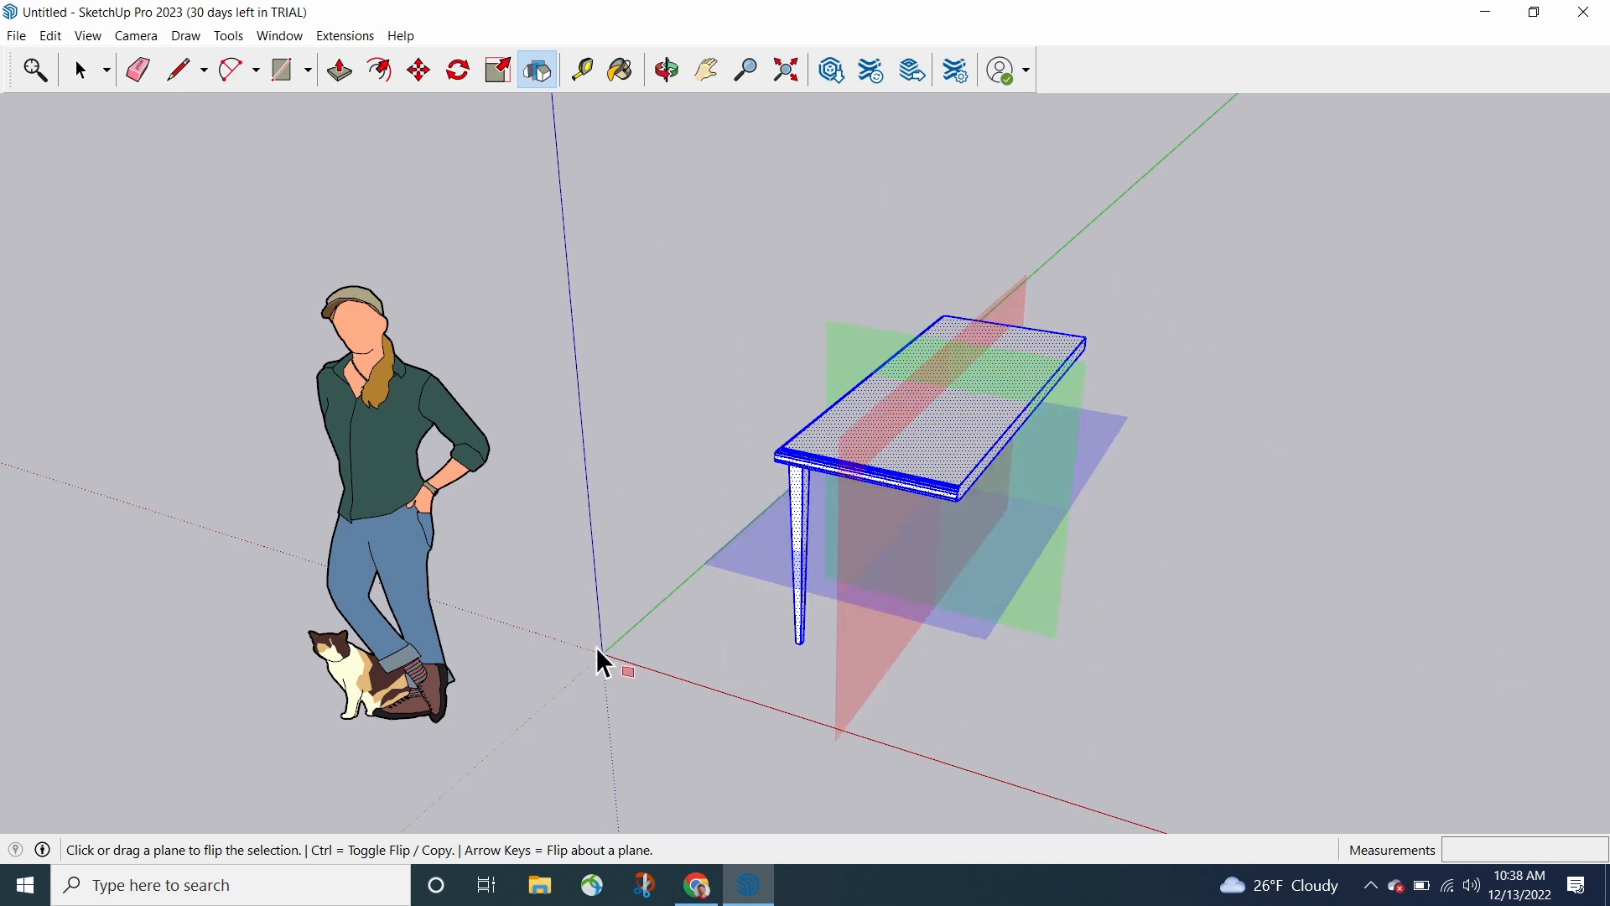
{"action": "middle_click_drag", "start_coordinate": [1420, 650], "coordinate": [1149, 663]}
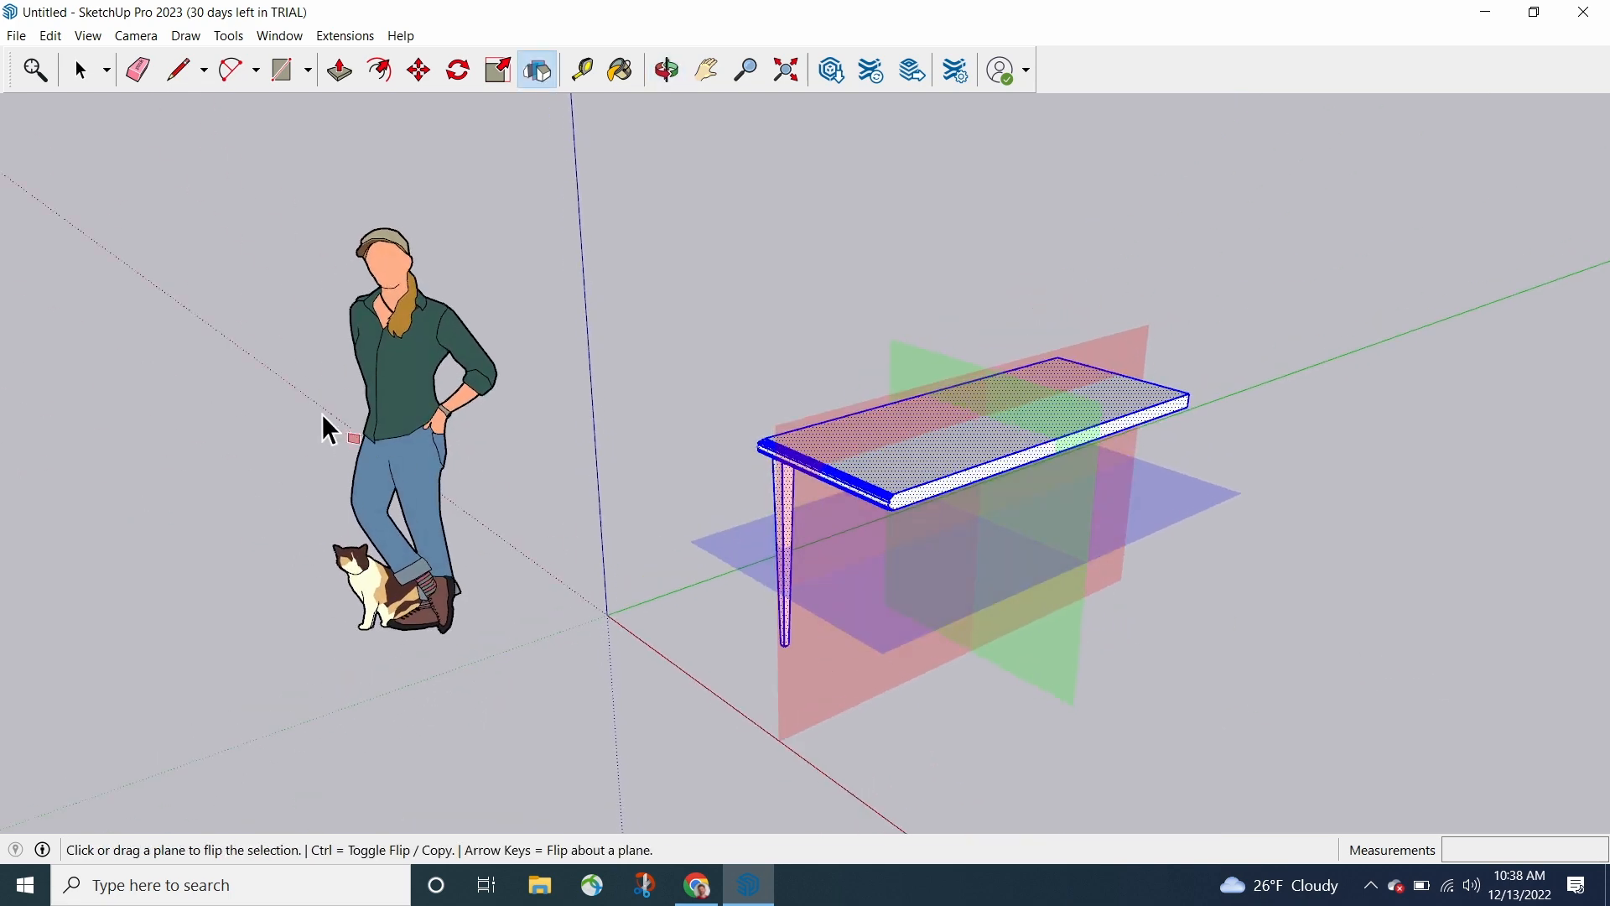
{"action": "left_click", "coordinate": [80, 70]}
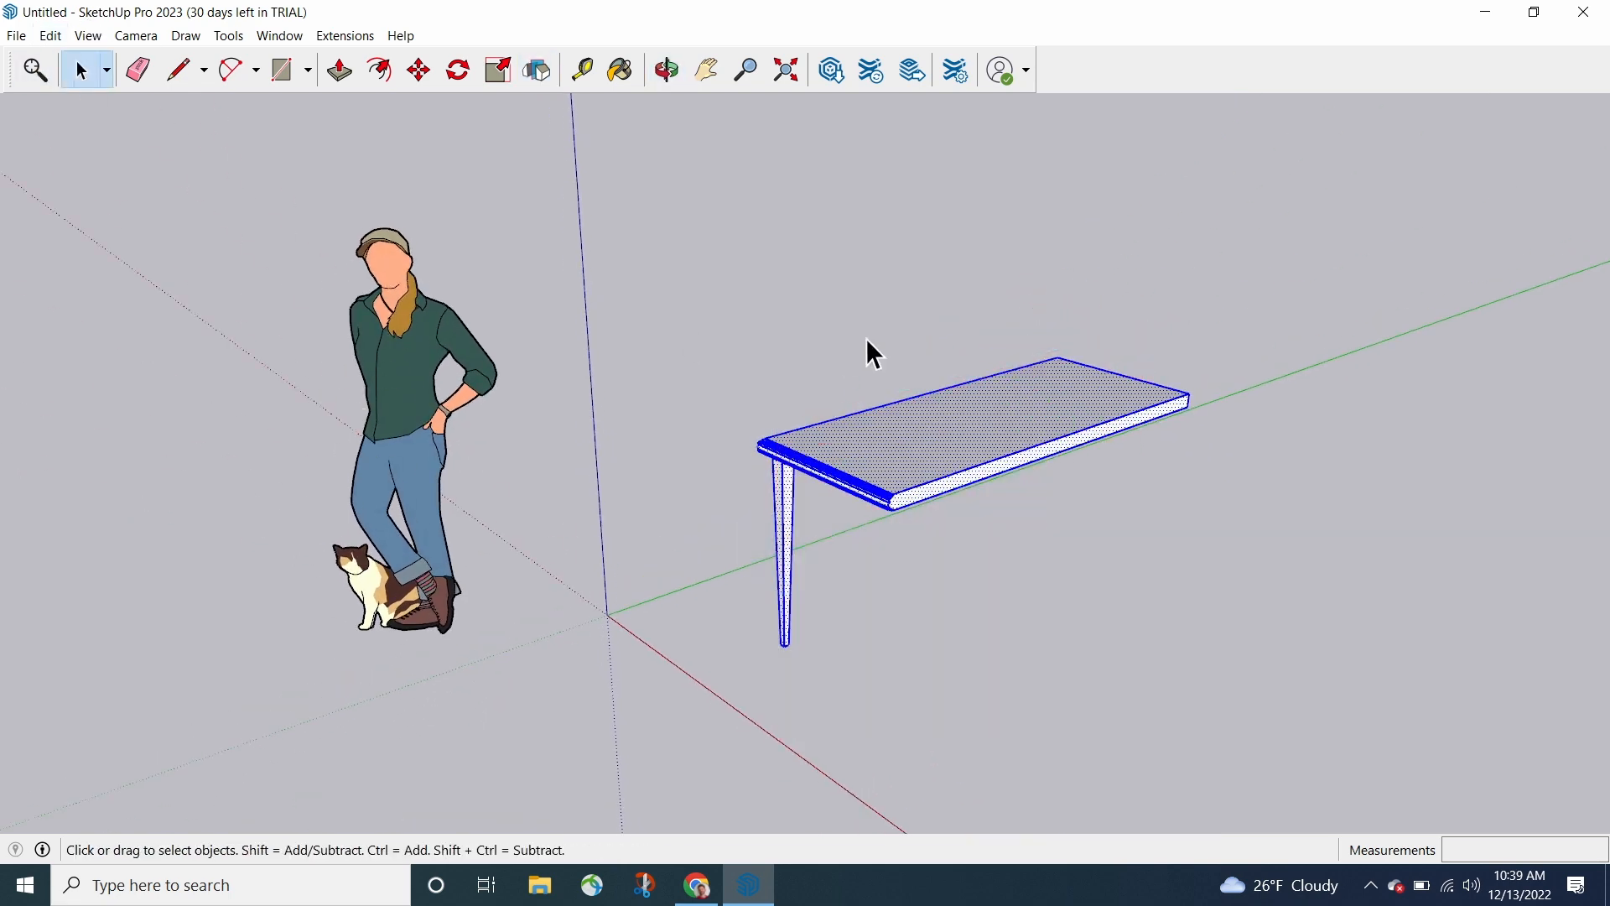
{"action": "left_click", "coordinate": [786, 327]}
- Select the scale figure component, activate Flip, and examine the orientation of its flip planes
{"action": "left_click", "coordinate": [423, 382]}
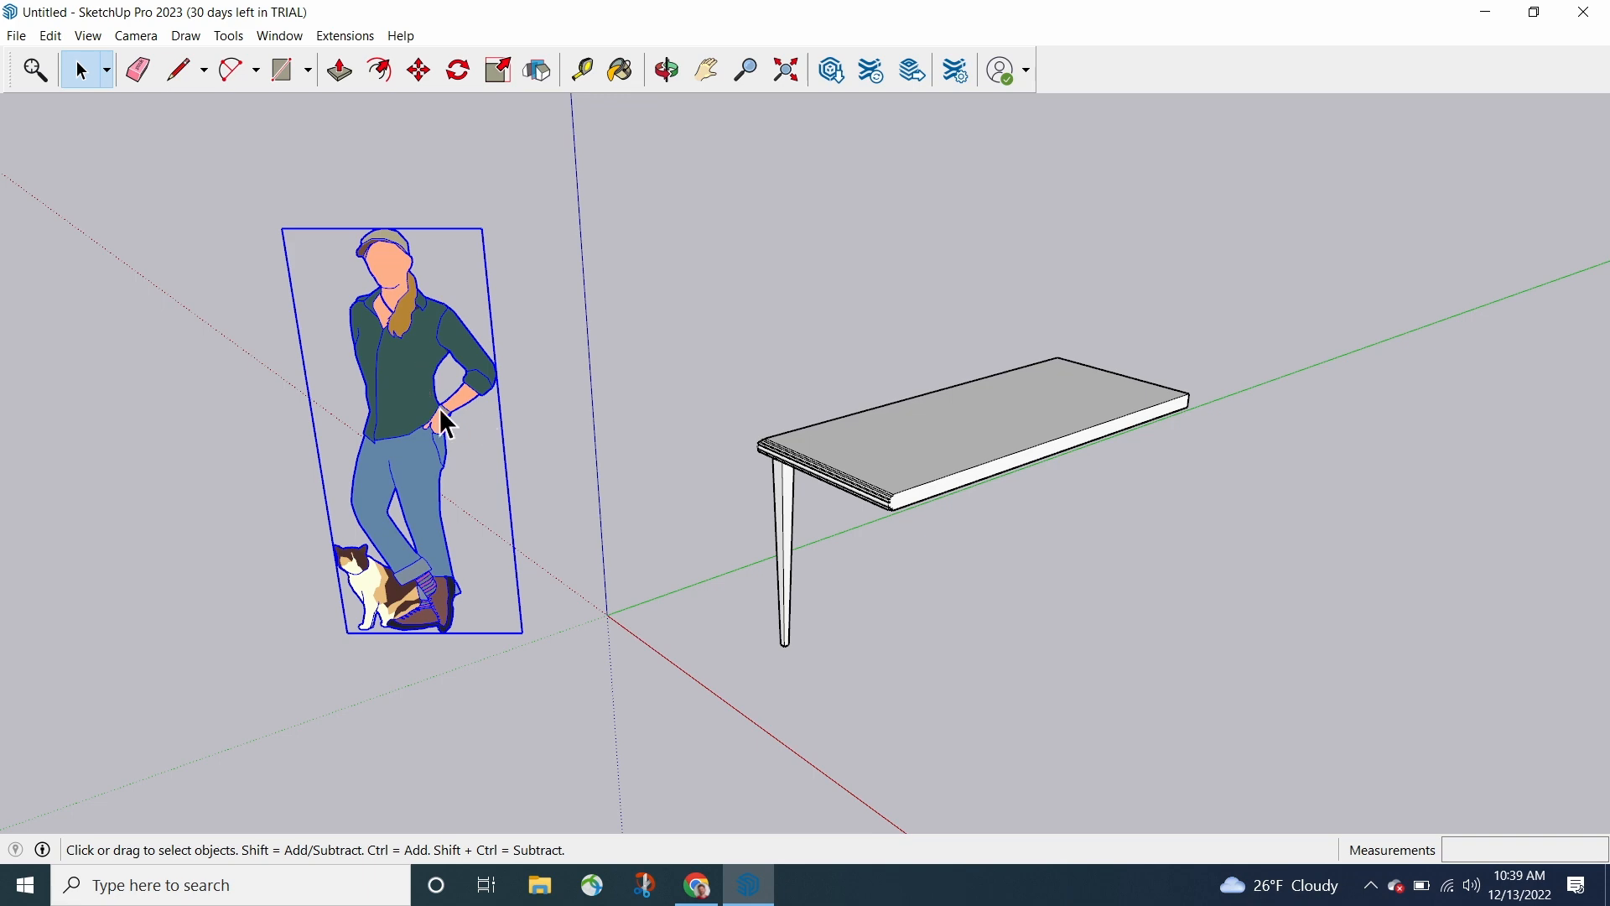
{"action": "middle_click_drag", "start_coordinate": [567, 492], "coordinate": [532, 450]}
{"action": "left_click", "coordinate": [538, 70]}
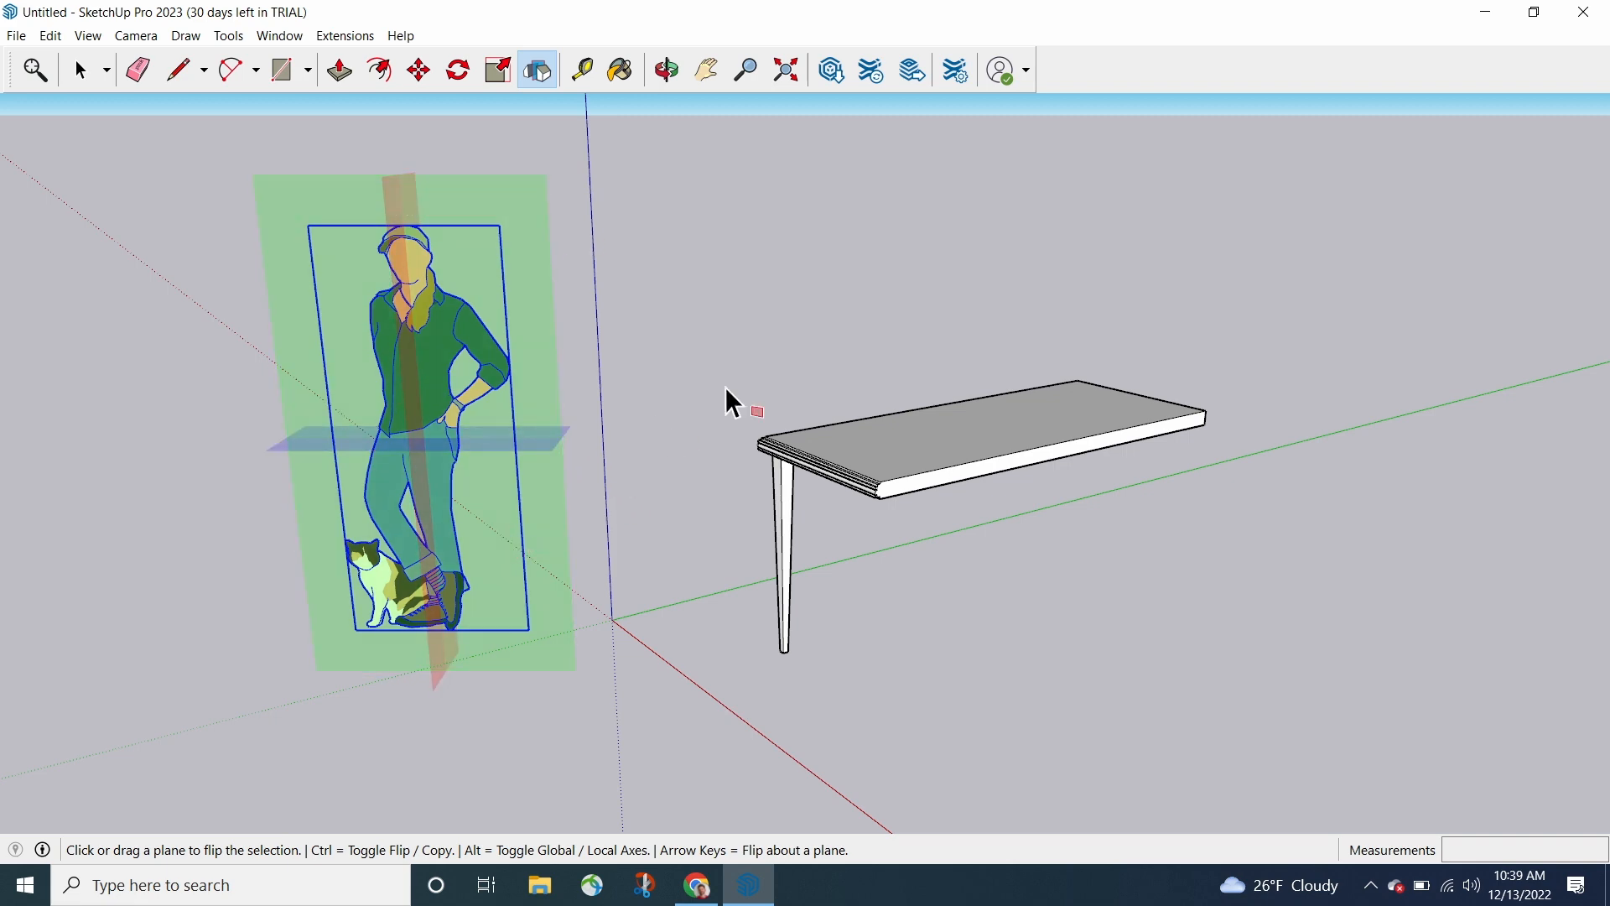
{"action": "mouse_move", "coordinate": [791, 269]}
{"action": "middle_mouse_down"}
{"action": "mouse_move", "coordinate": [339, 291]}
{"action": "mouse_move", "coordinate": [891, 299]}
{"action": "mouse_move", "coordinate": [1323, 342]}
{"action": "mouse_move", "coordinate": [1007, 328]}
{"action": "mouse_move", "coordinate": [779, 388]}
{"action": "middle_mouse_up"}
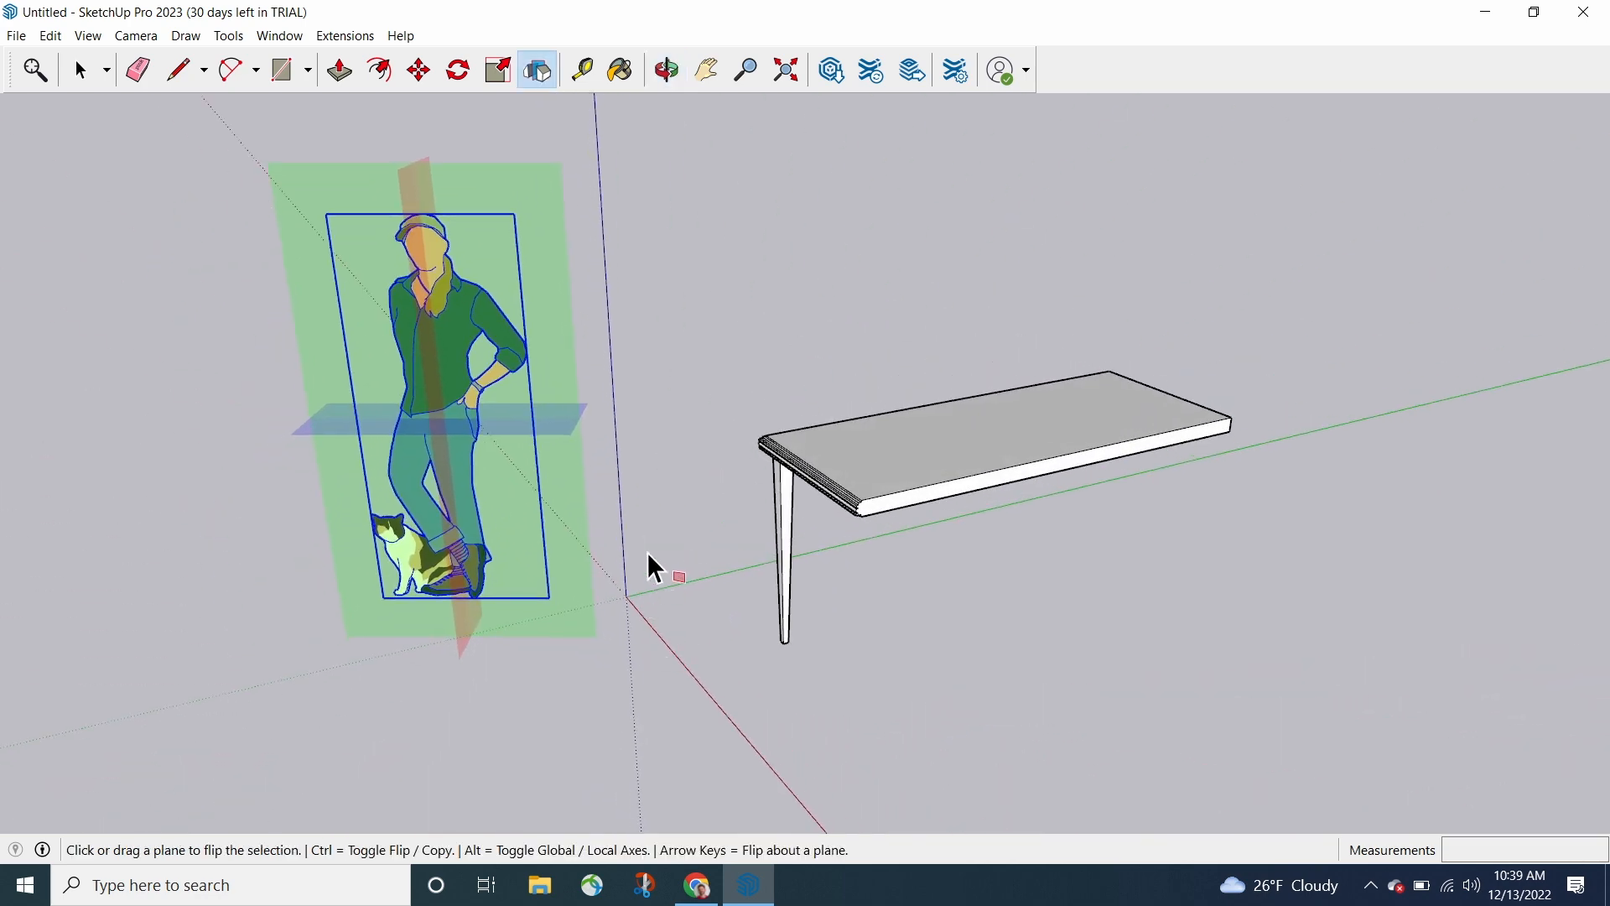
{"action": "middle_click_drag", "start_coordinate": [679, 554], "coordinate": [793, 541]}
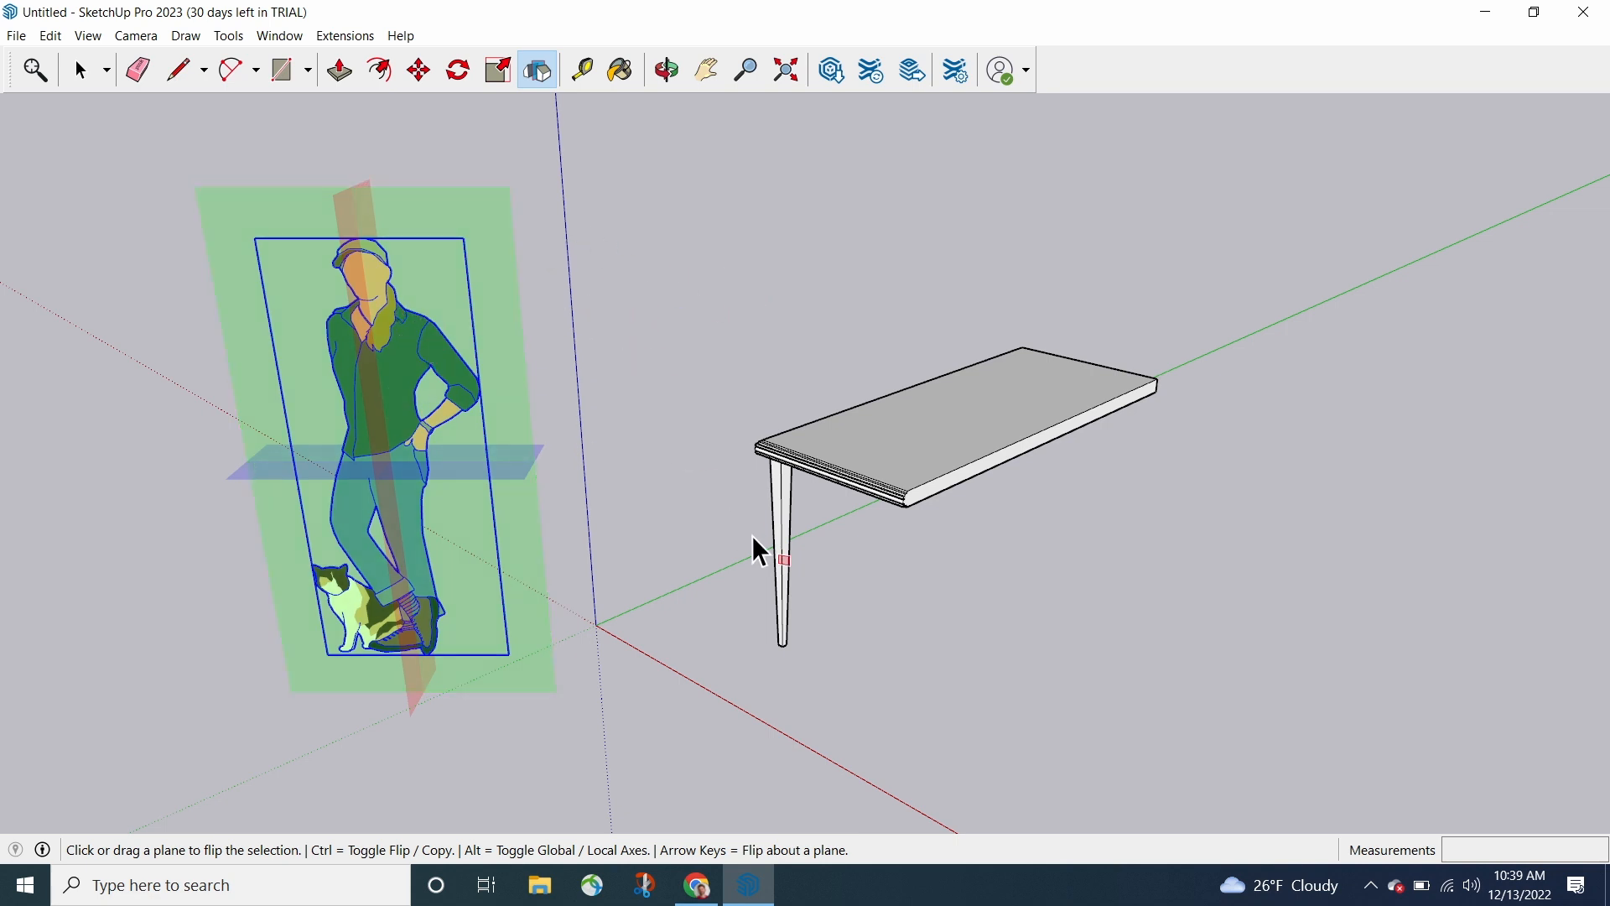
{"action": "middle_click_drag", "start_coordinate": [566, 642], "coordinate": [519, 633]}
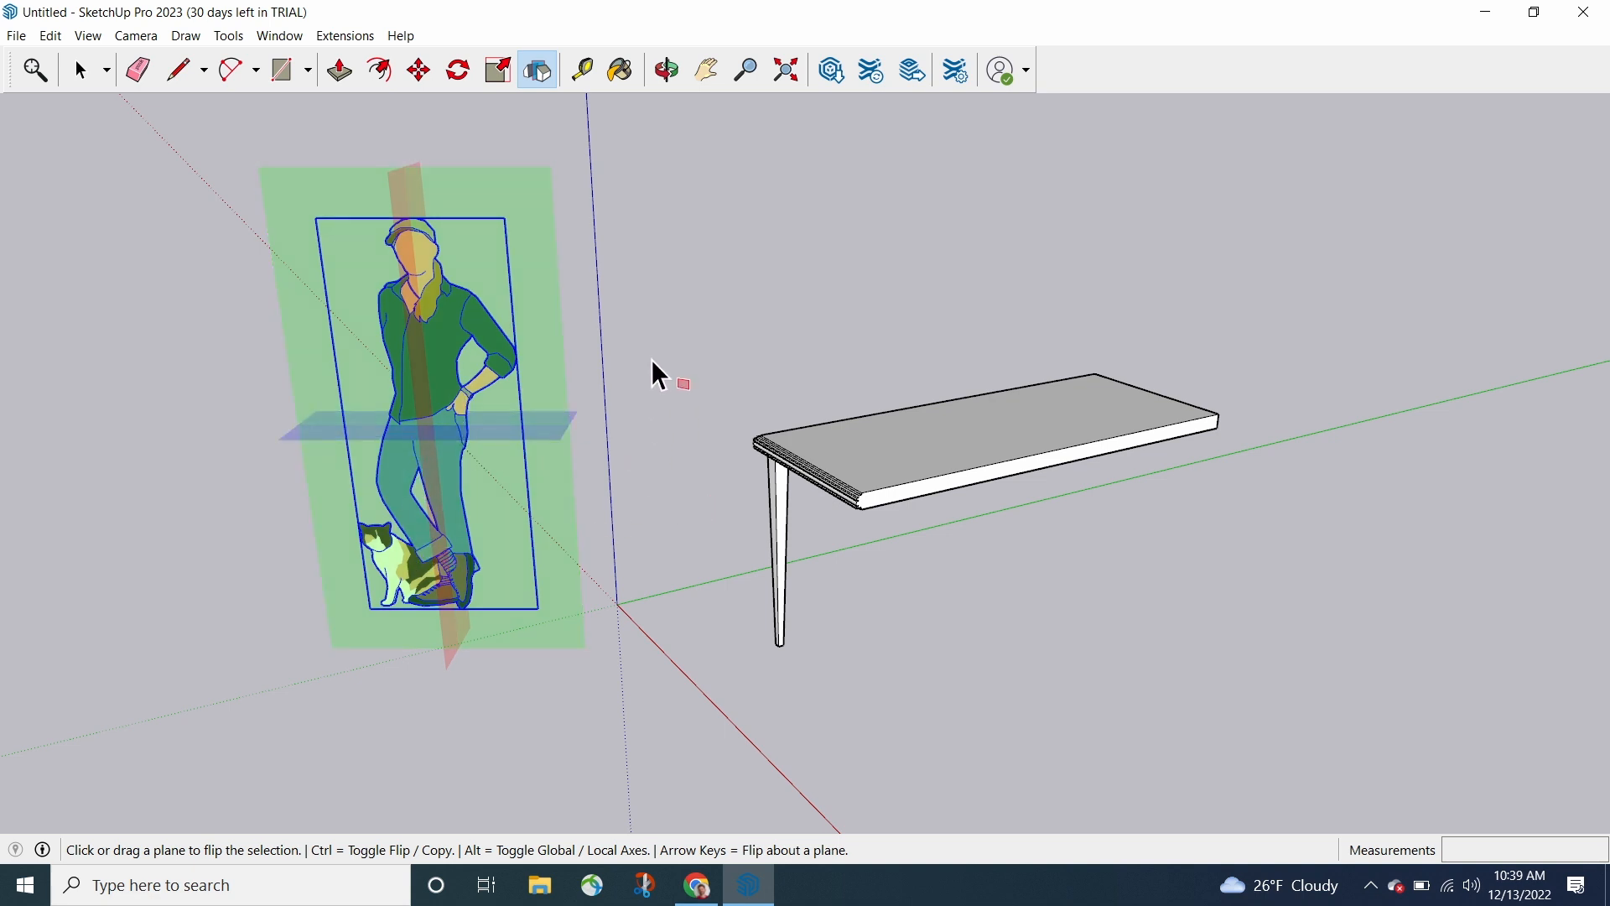
- Select the entire table with its leg and flip it across the green plane
{"action": "left_click", "coordinate": [87, 72]}
{"action": "left_click_drag", "start_coordinate": [653, 285], "coordinate": [1427, 768]}
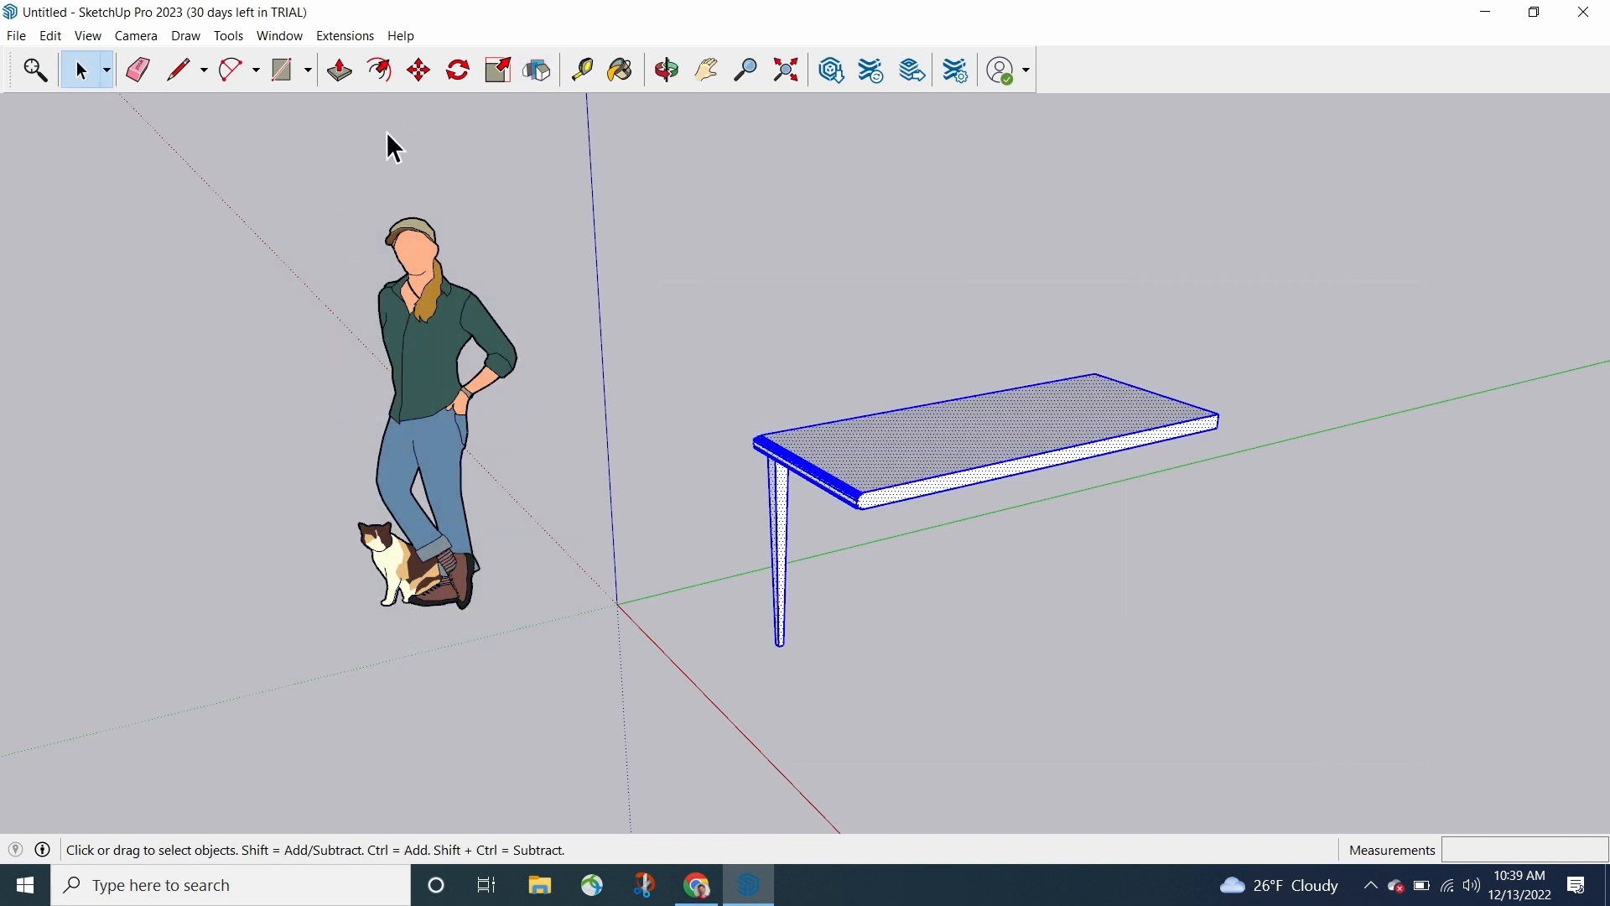
{"action": "left_click", "coordinate": [538, 70]}
{"action": "middle_click_drag", "start_coordinate": [1229, 747], "coordinate": [1376, 776]}
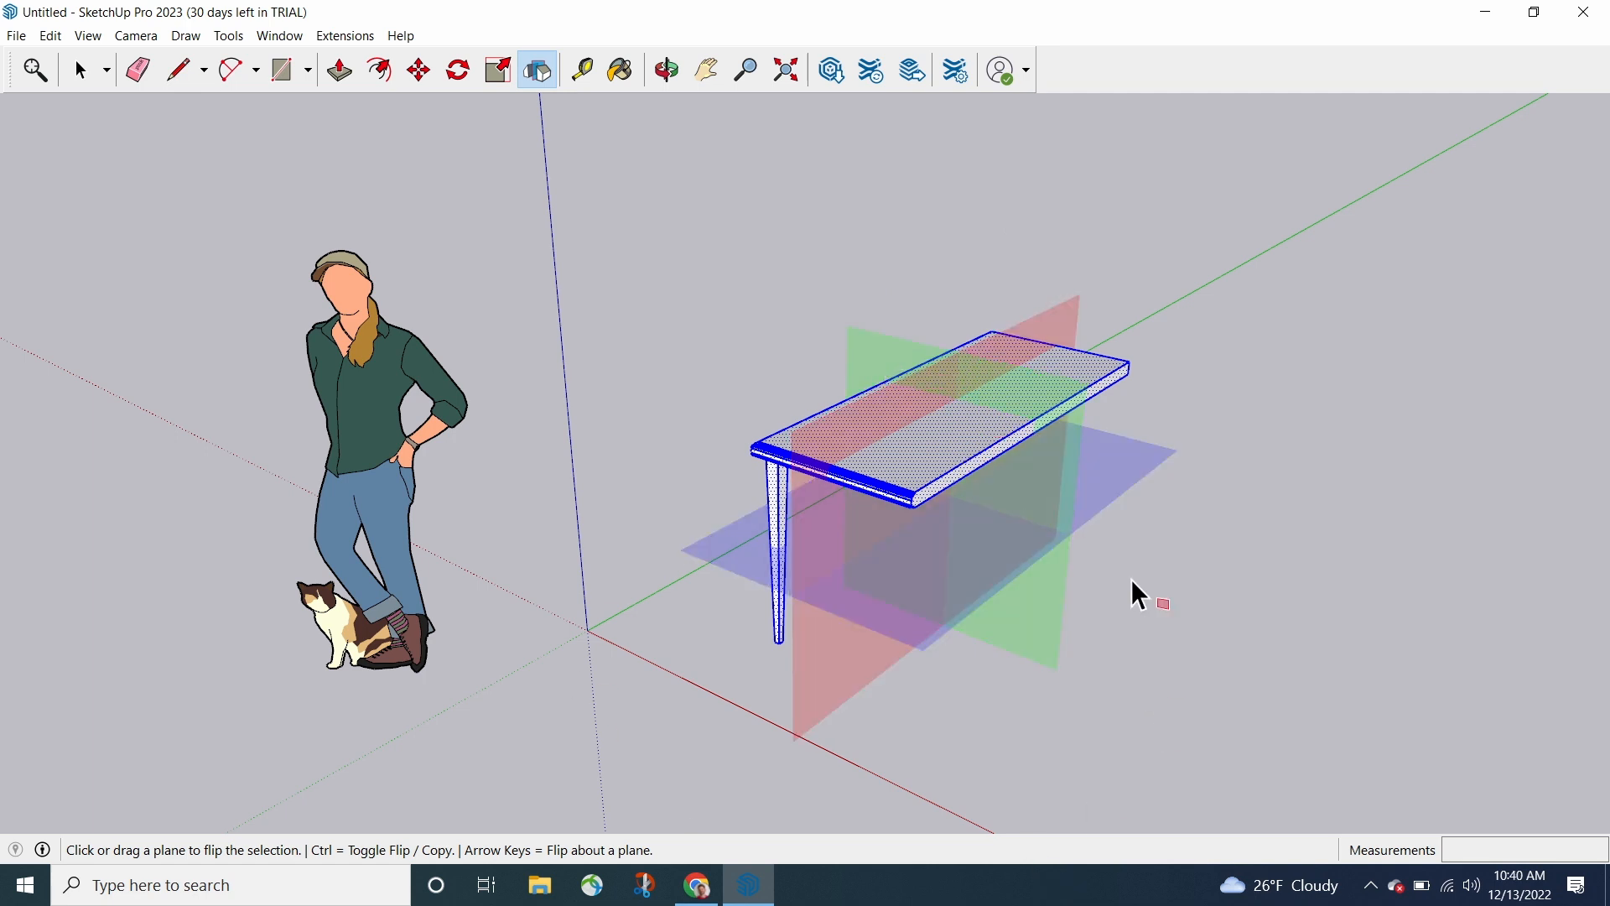
{"action": "left_click", "coordinate": [871, 347]}
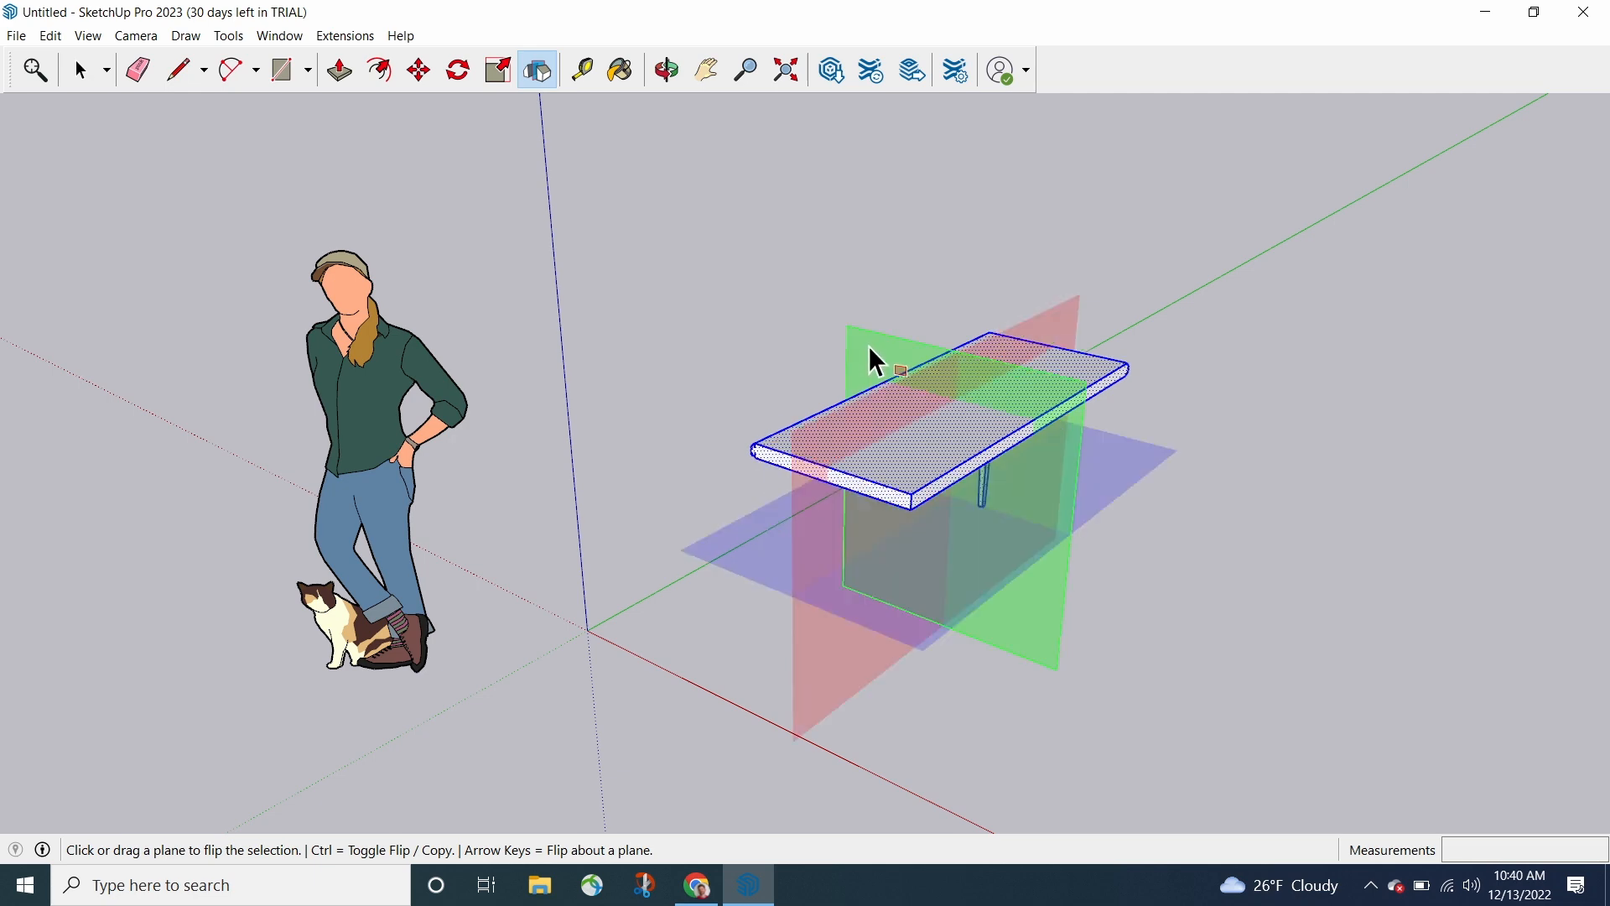
- Flip the table successively across the blue, red, green, red and blue planes
{"action": "middle_click_drag", "start_coordinate": [1298, 620], "coordinate": [767, 613]}
{"action": "left_click", "coordinate": [766, 611]}
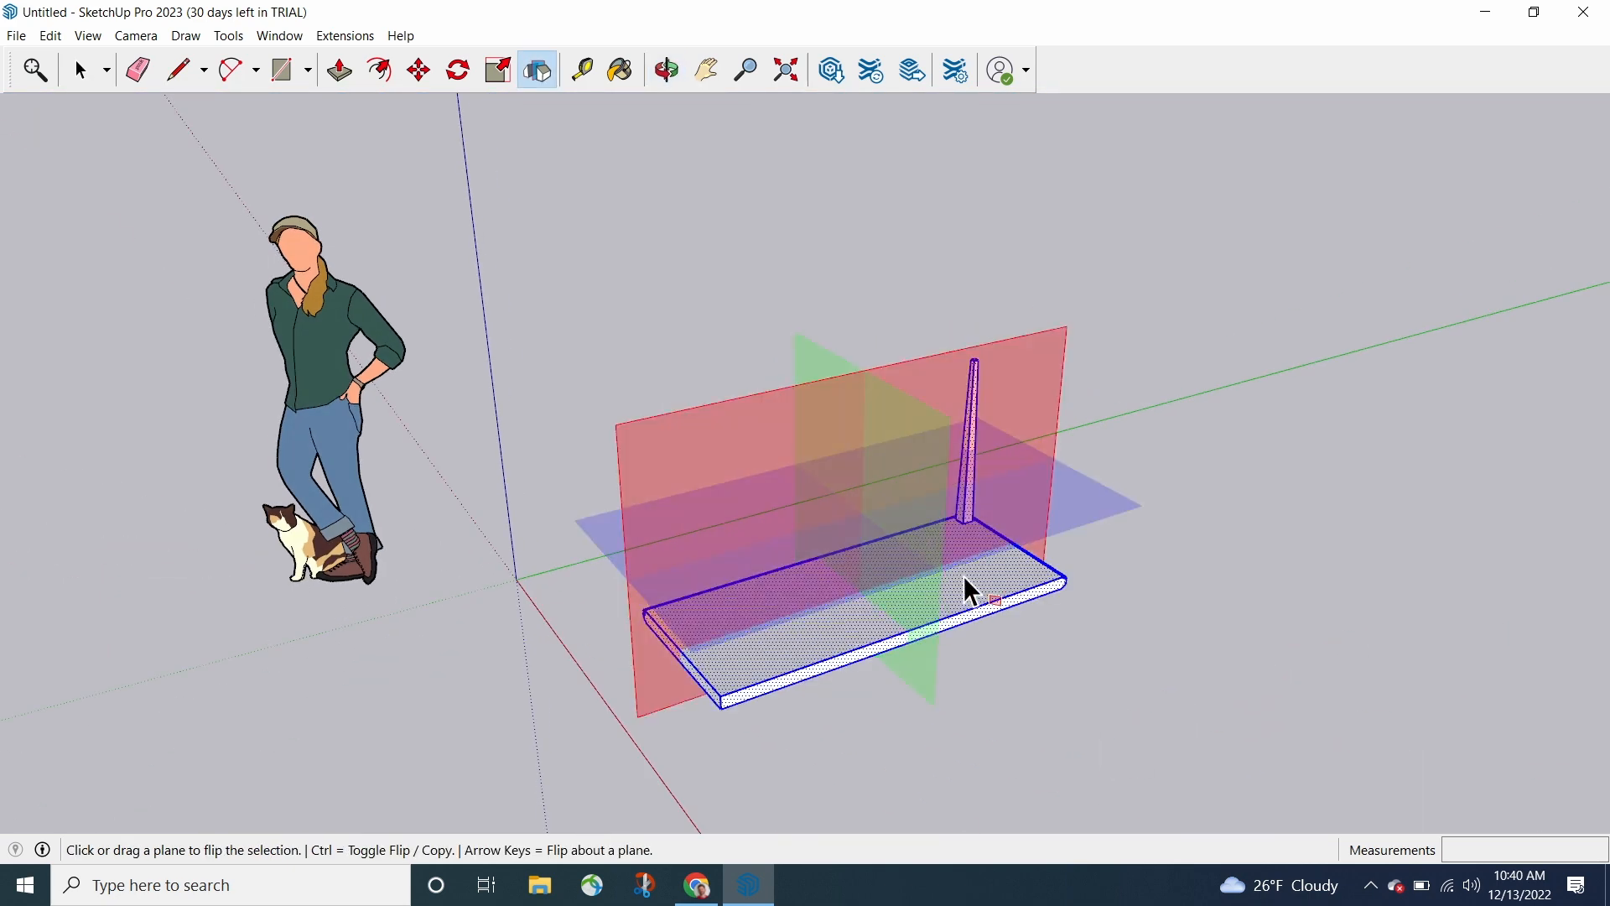
{"action": "left_click", "coordinate": [678, 451]}
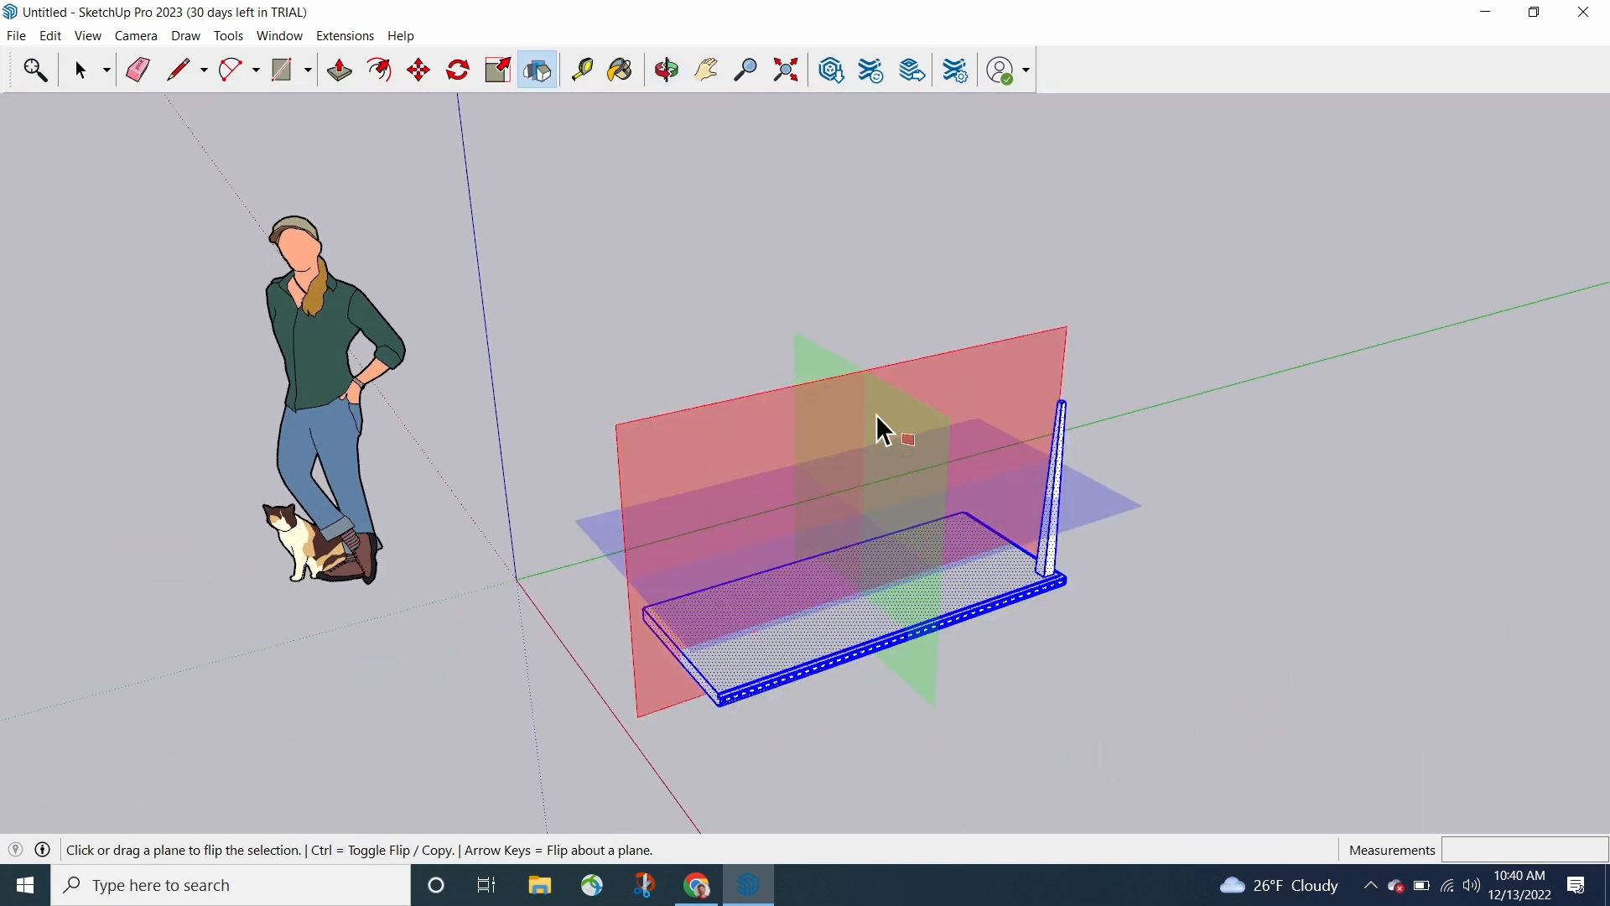
{"action": "left_click", "coordinate": [919, 422]}
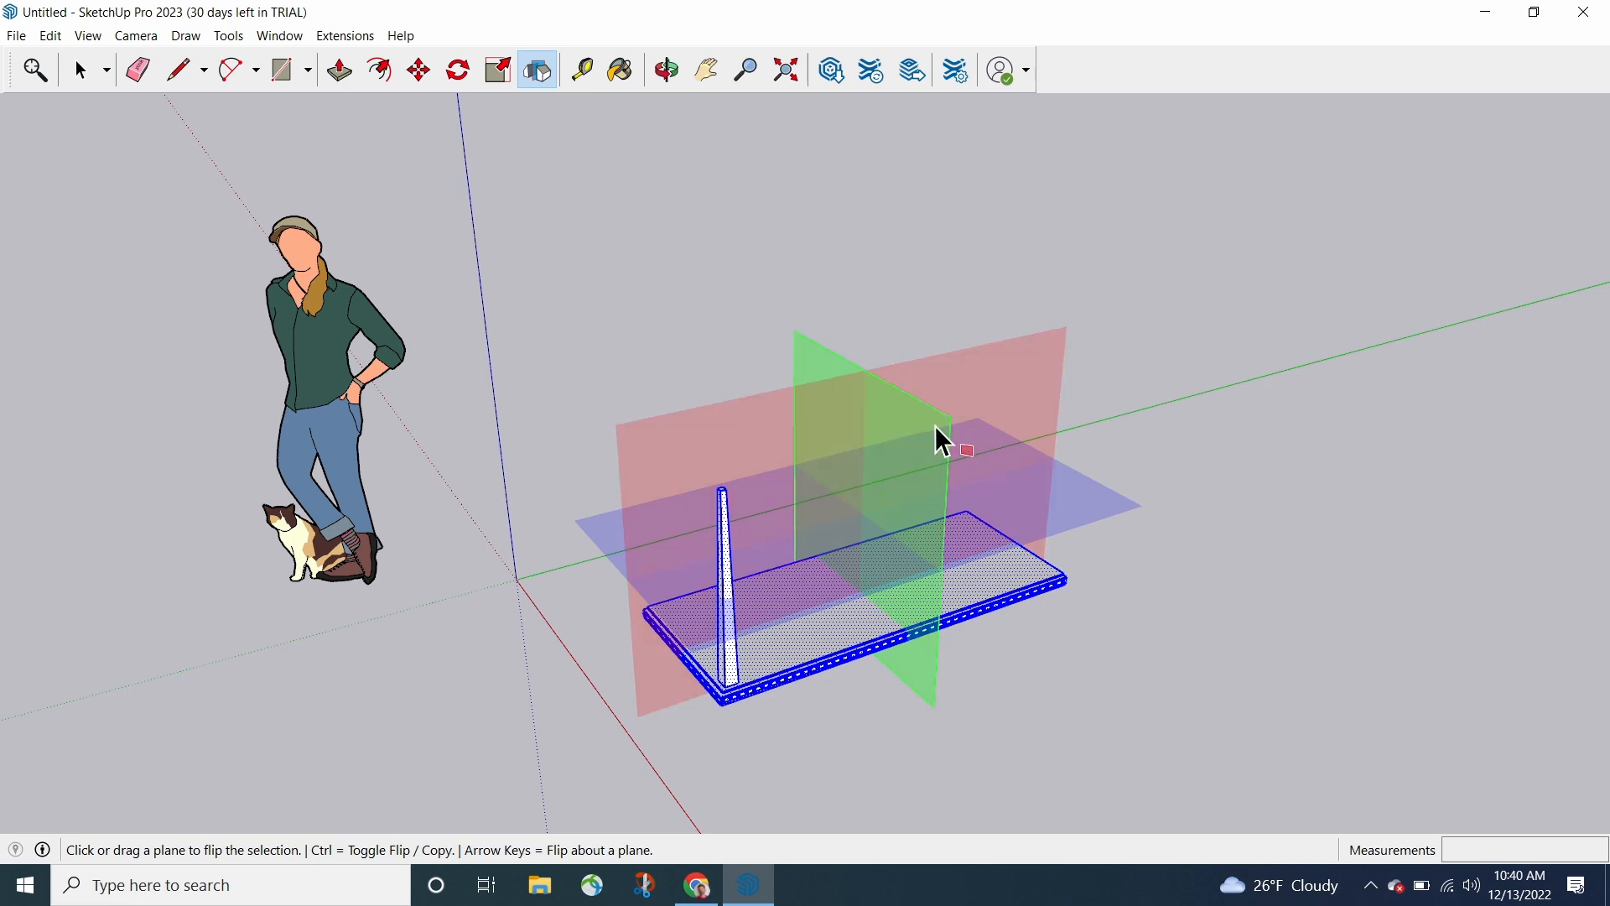
{"action": "left_click", "coordinate": [1035, 379]}
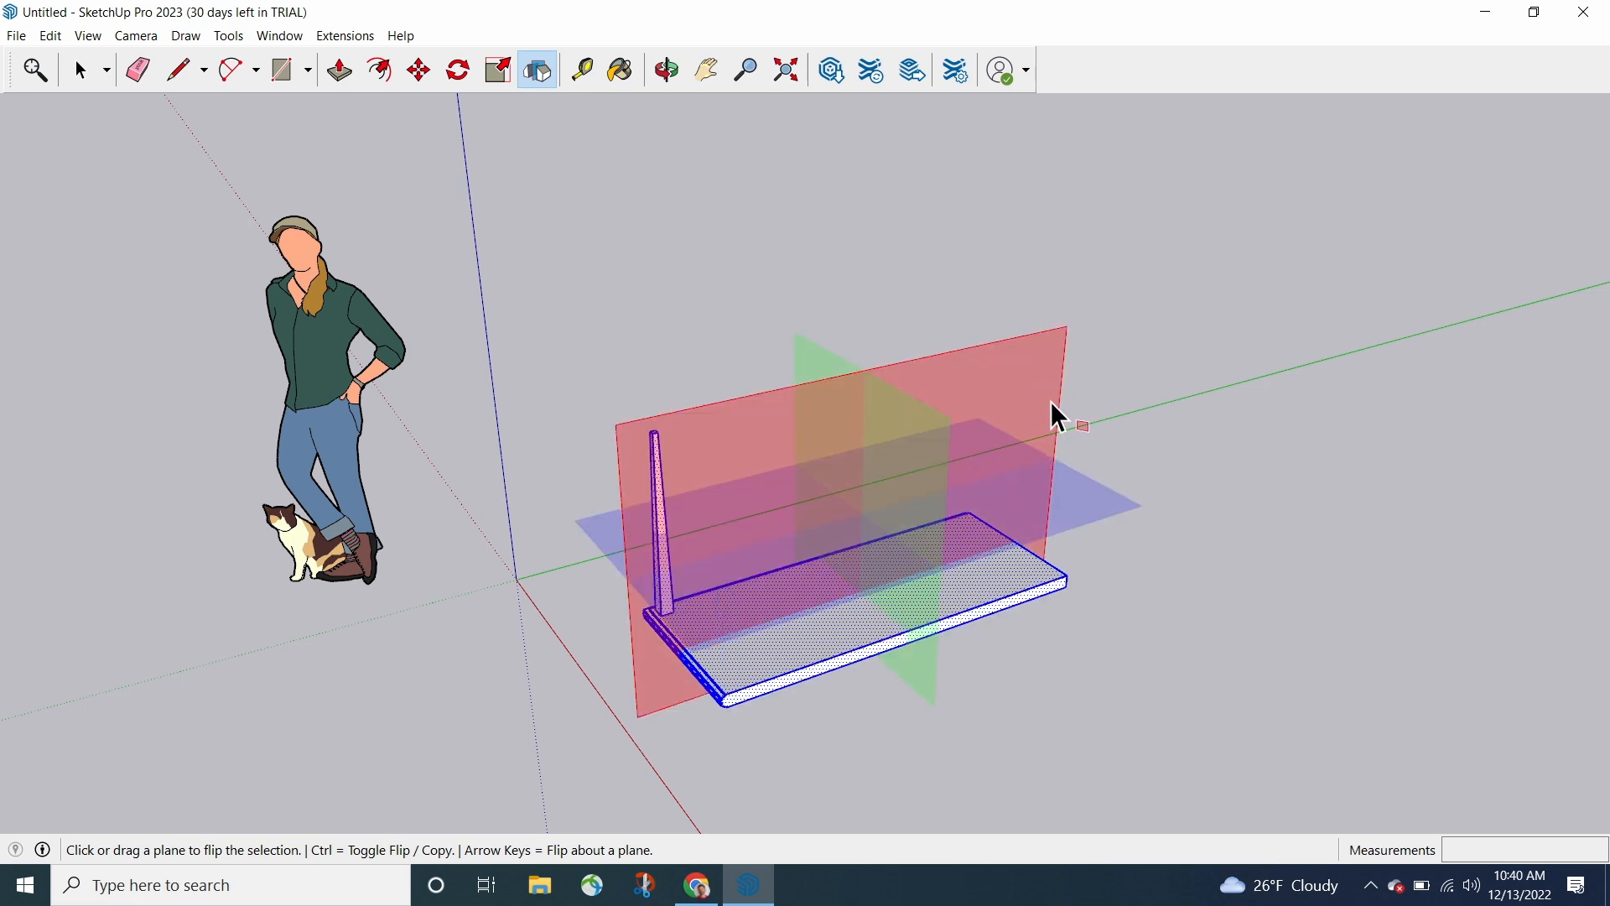
{"action": "left_click", "coordinate": [1086, 503]}
{"action": "middle_click_drag", "start_coordinate": [905, 777], "coordinate": [1140, 729]}
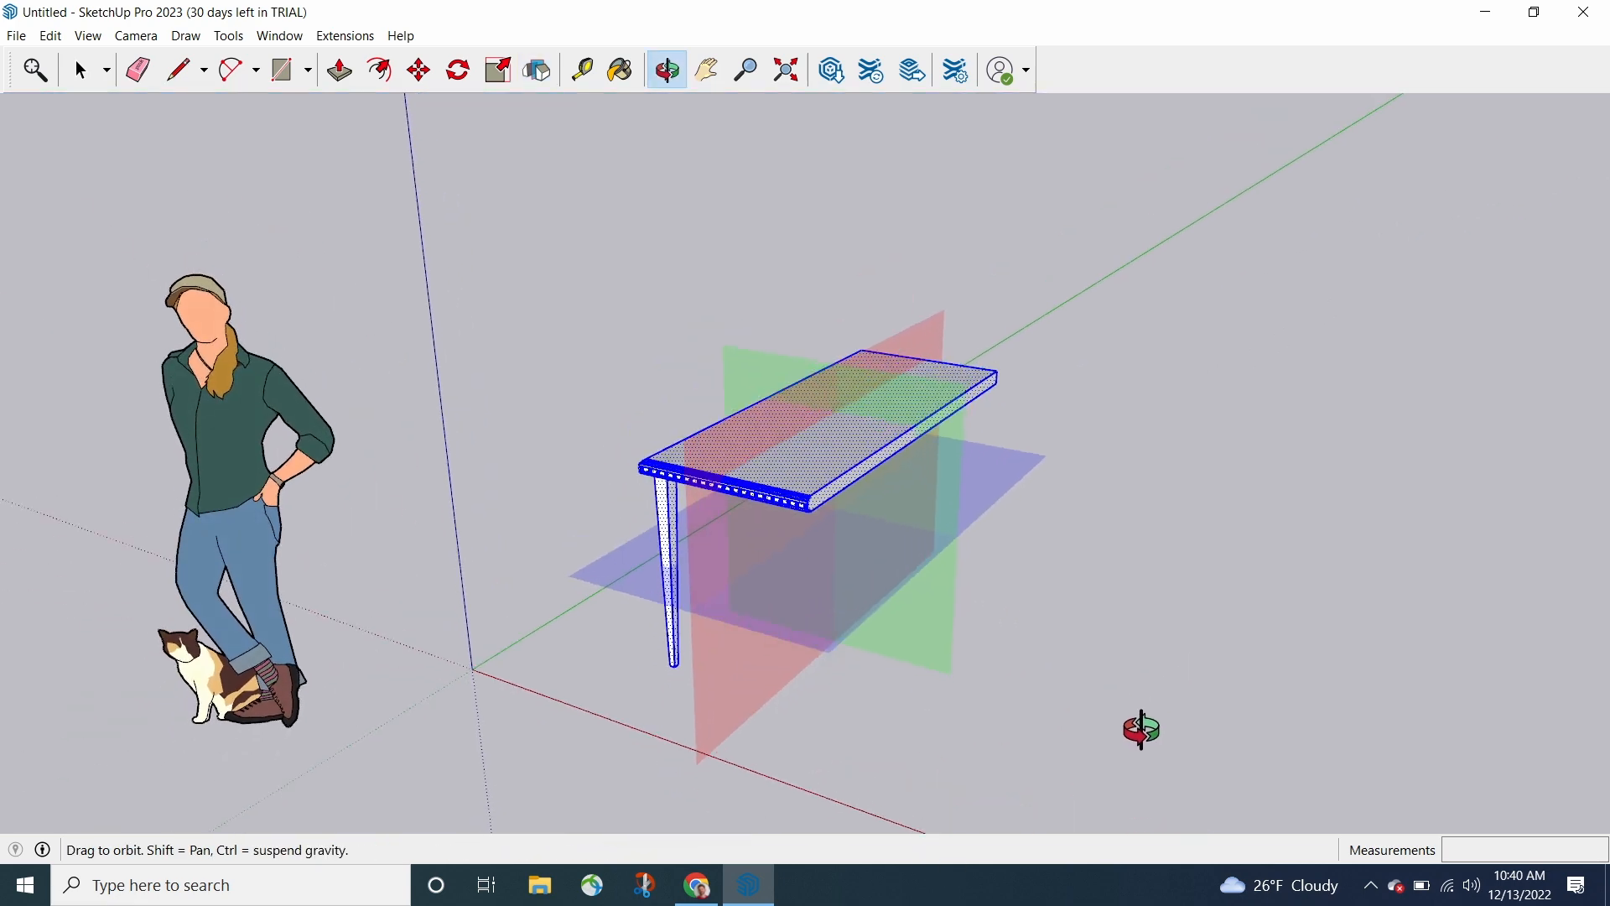
- Flip the upright table across the green plane so its leg moves to the opposite end
{"action": "middle_click_drag", "start_coordinate": [1149, 550], "coordinate": [830, 693]}
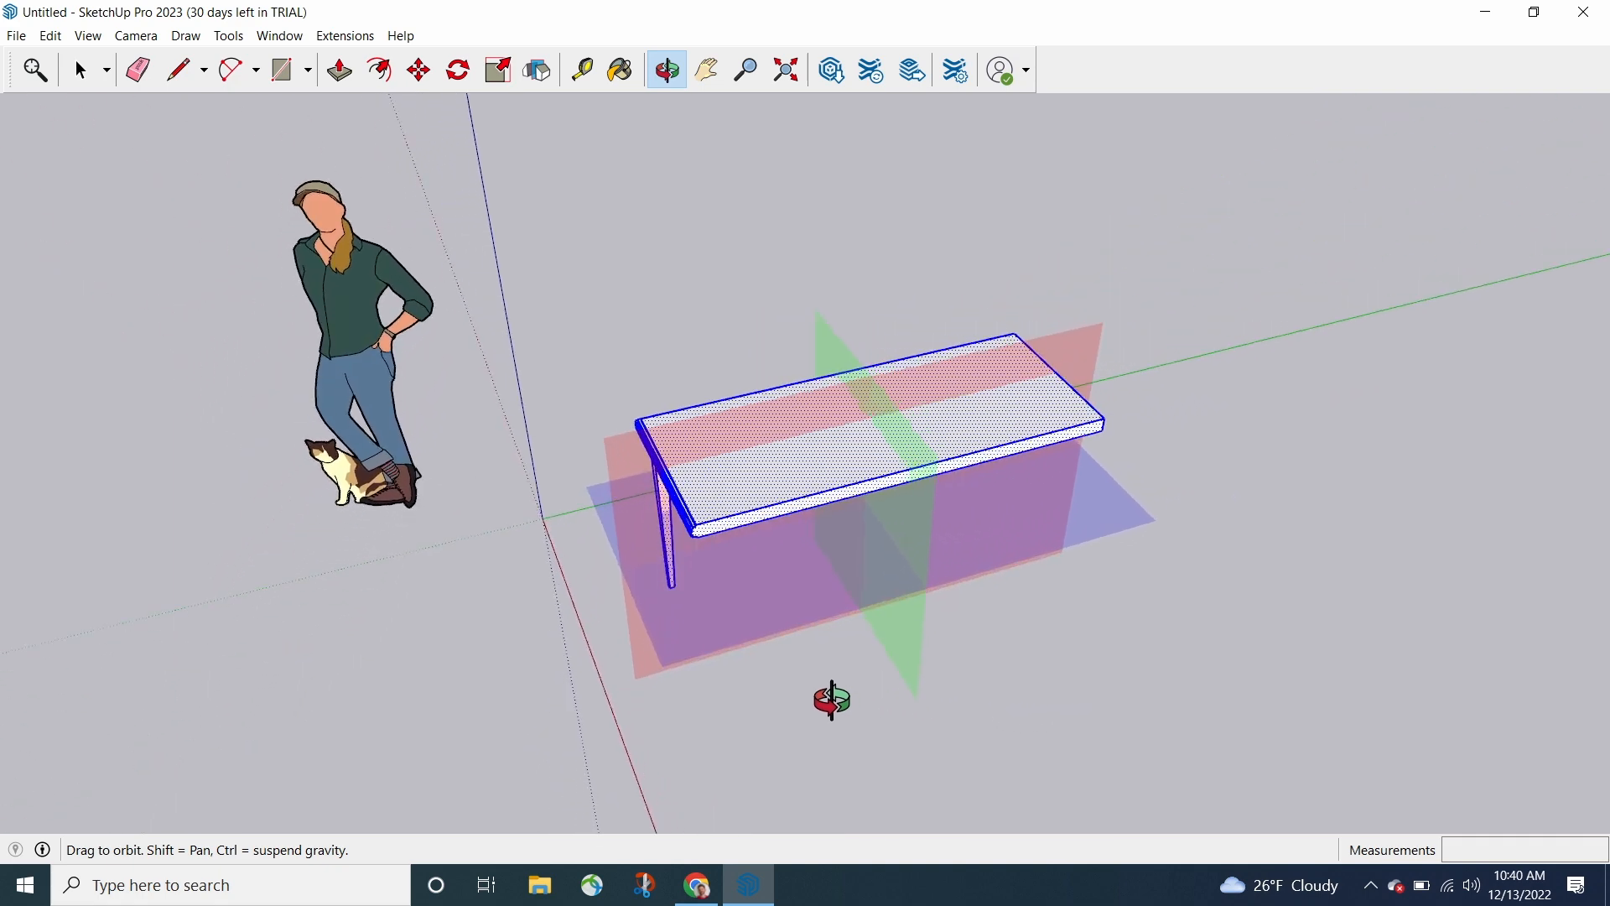
{"action": "key", "text": "shift+f"}
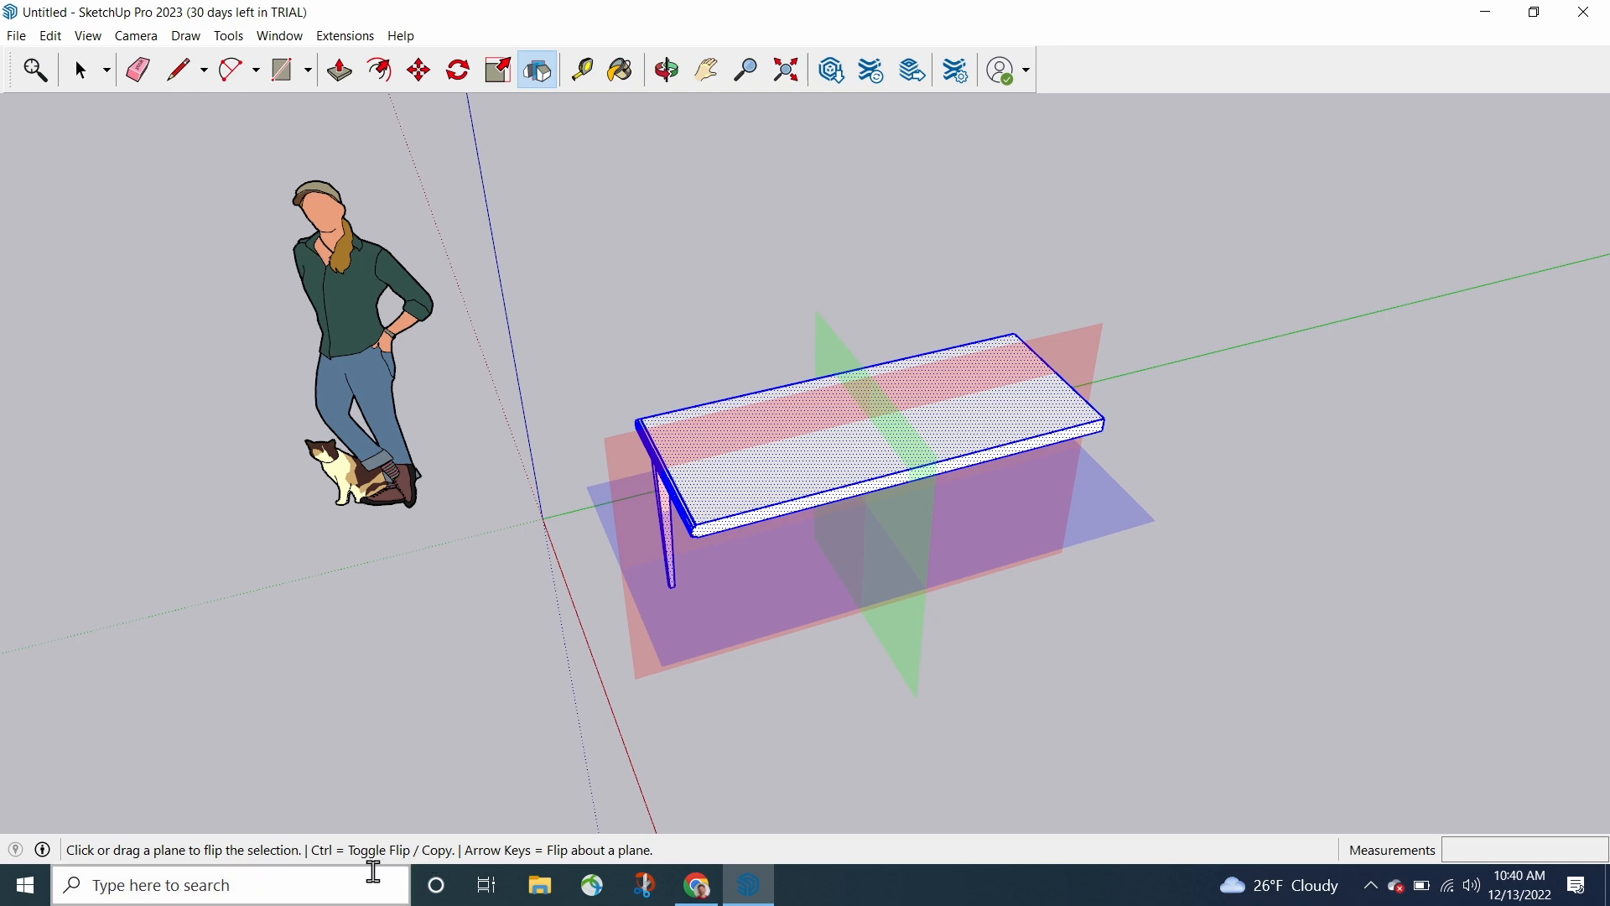
{"action": "middle_click_drag", "start_coordinate": [1117, 751], "coordinate": [970, 683]}
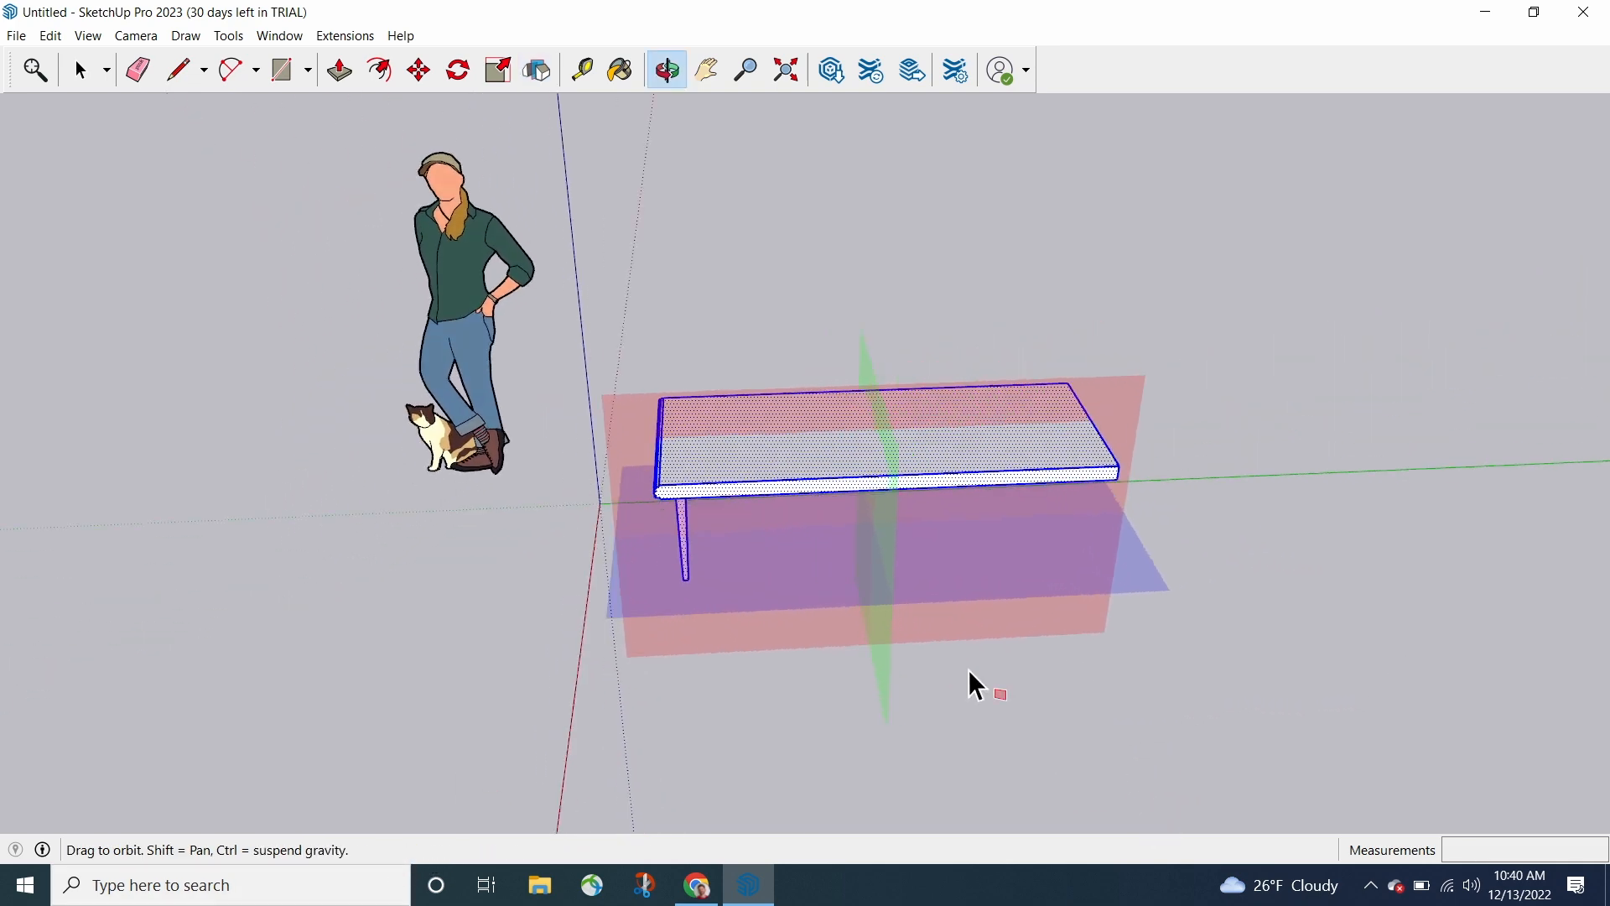
{"action": "key", "text": "shift+f"}
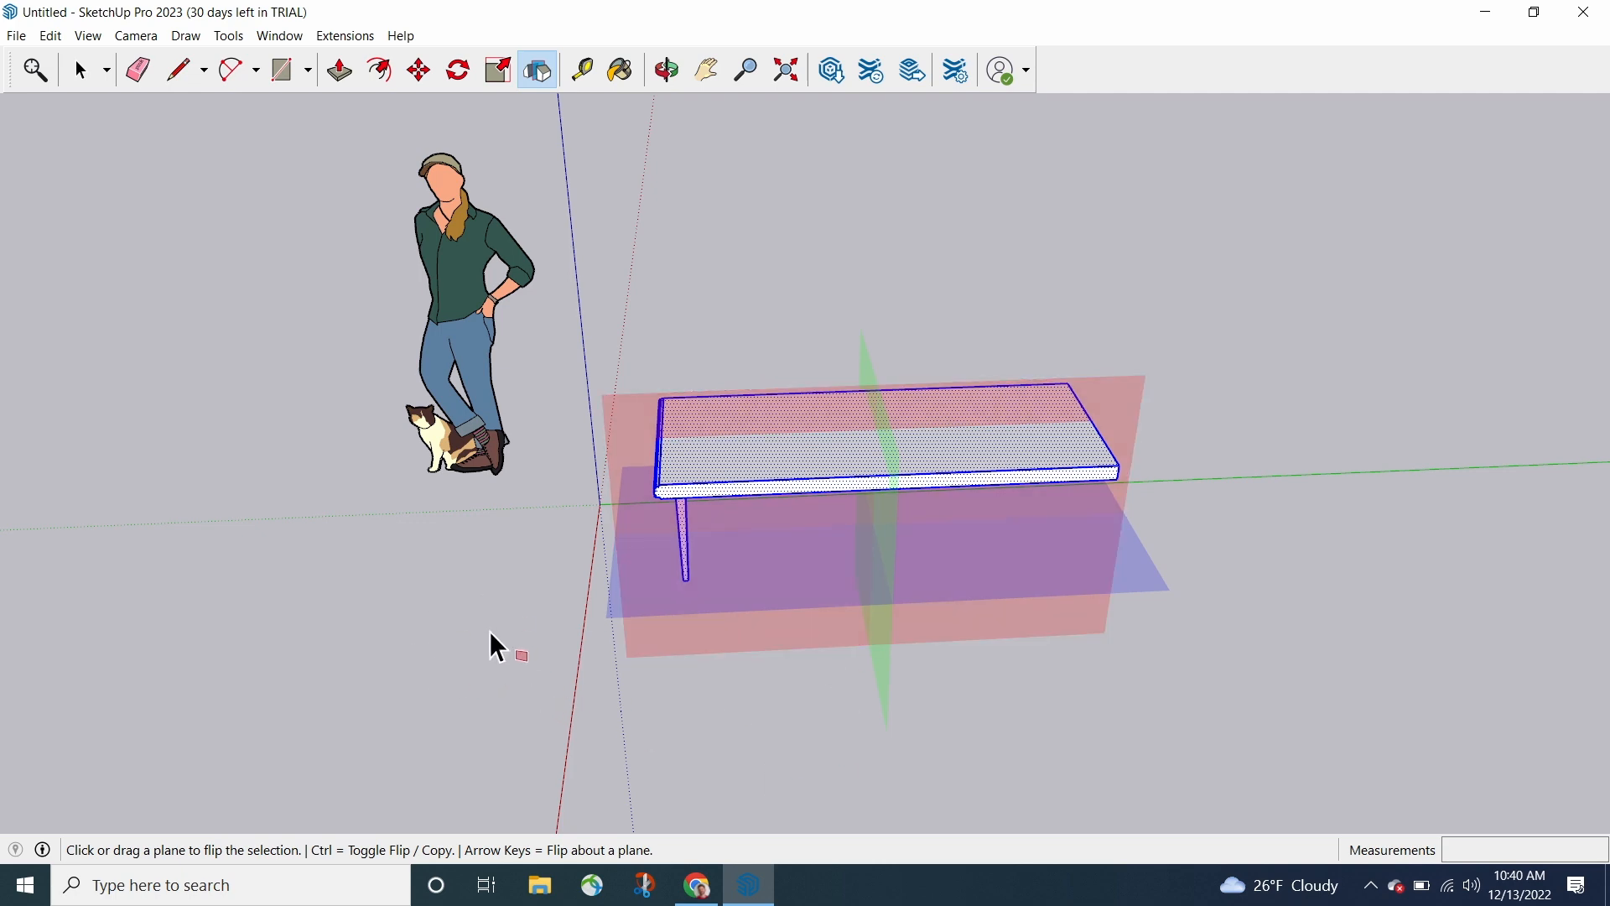
{"action": "middle_click_drag", "start_coordinate": [490, 632], "coordinate": [673, 647]}
{"action": "middle_click_drag", "start_coordinate": [643, 604], "coordinate": [553, 682]}
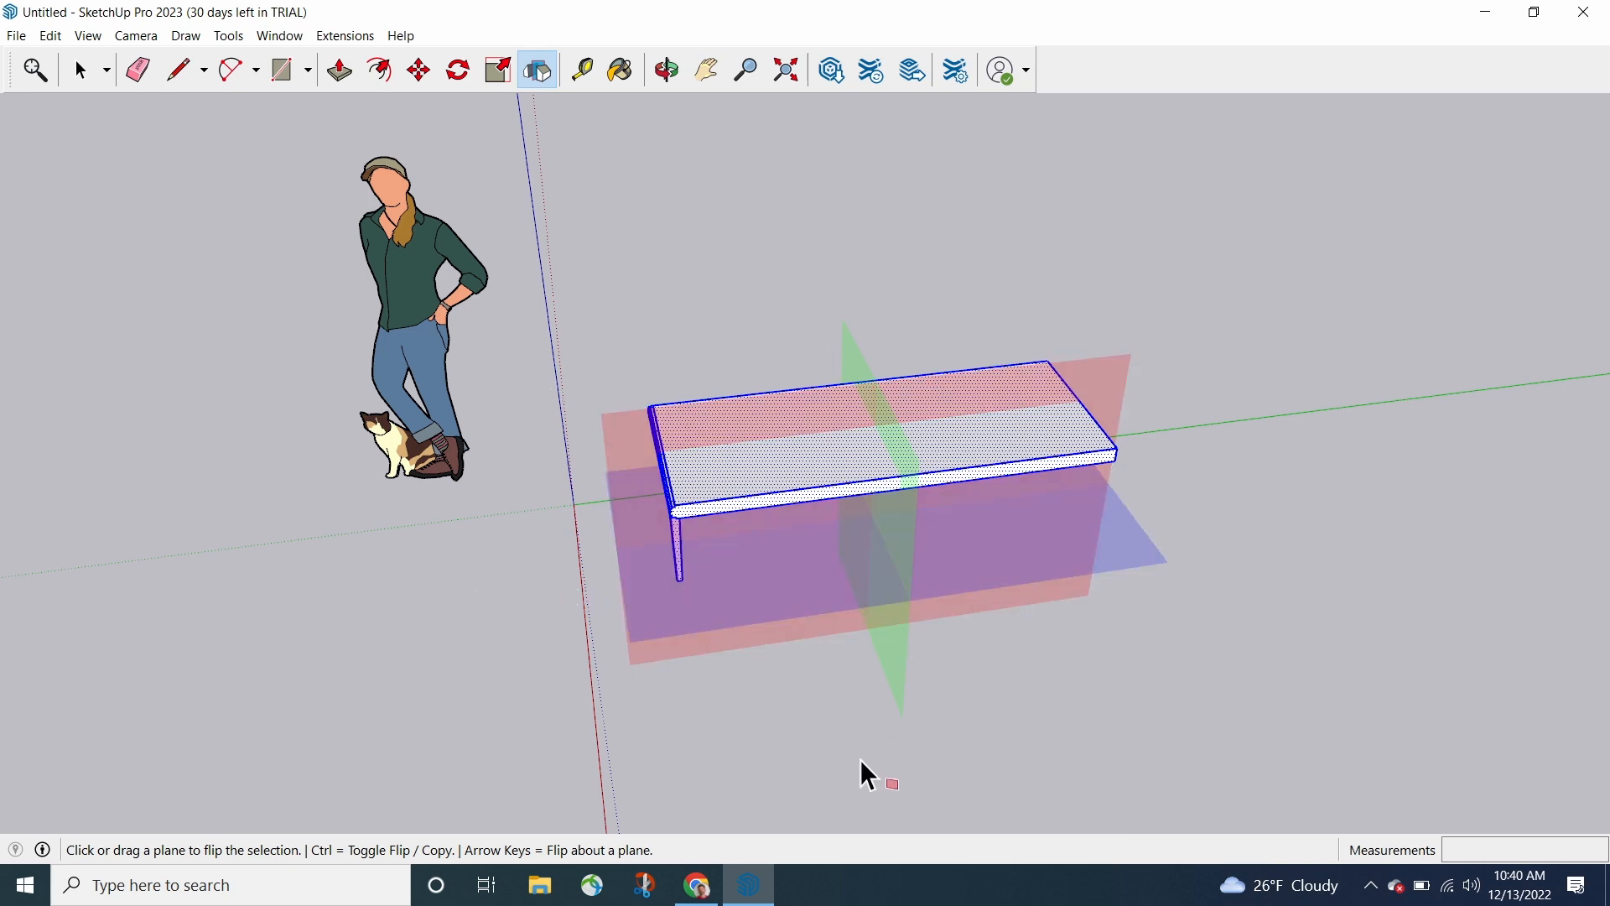
{"action": "middle_click_drag", "start_coordinate": [752, 709], "coordinate": [872, 723]}
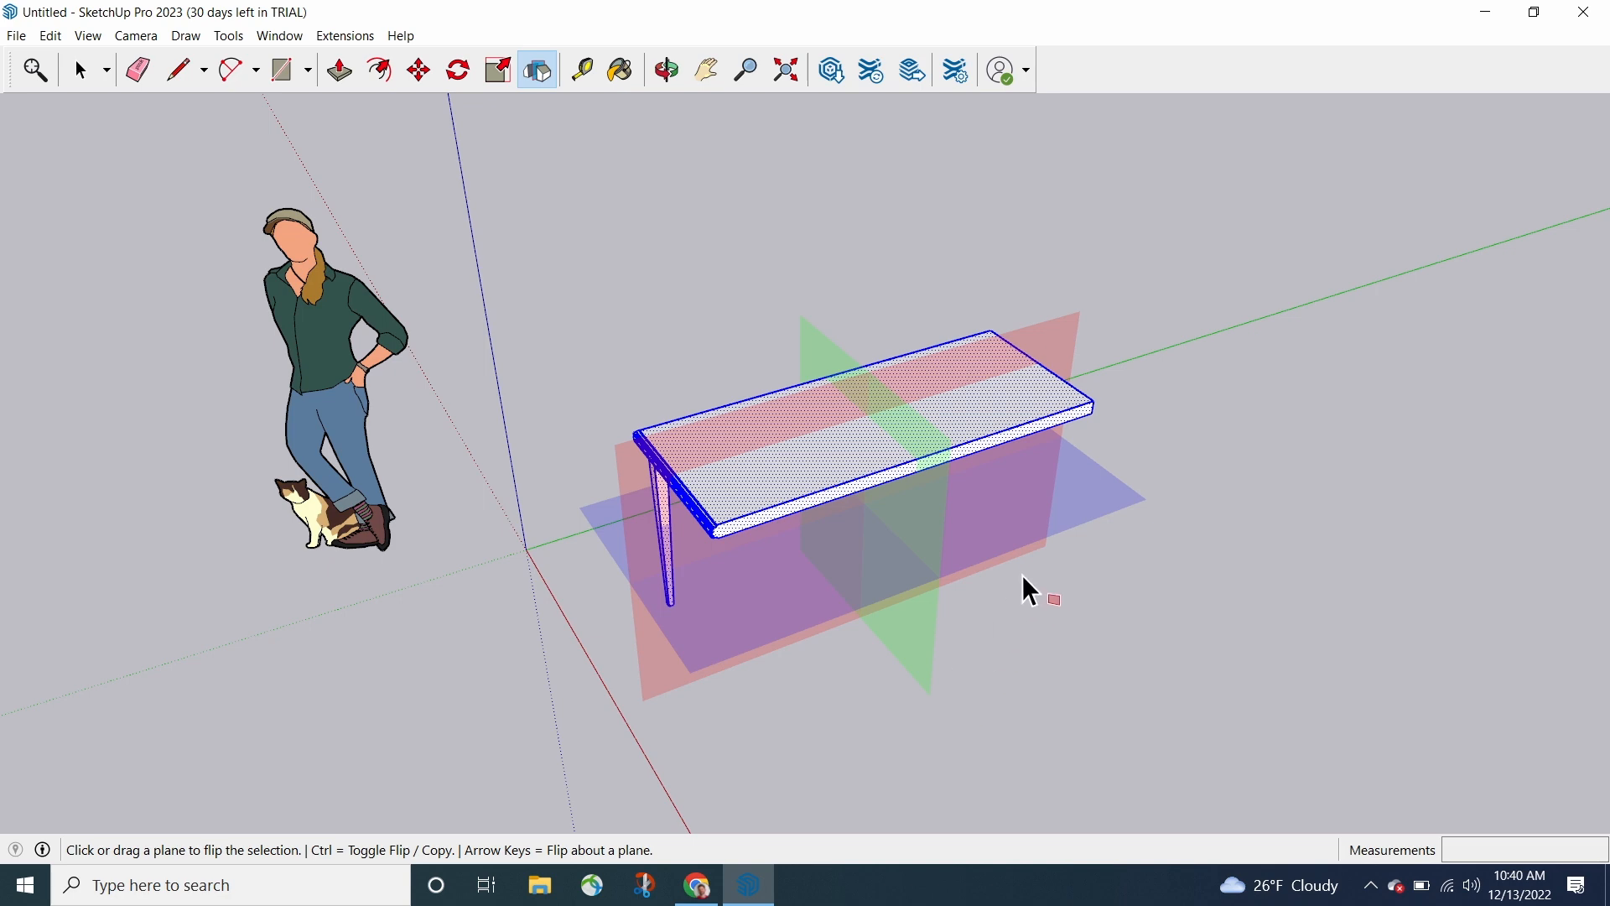
{"action": "left_click", "coordinate": [927, 524]}
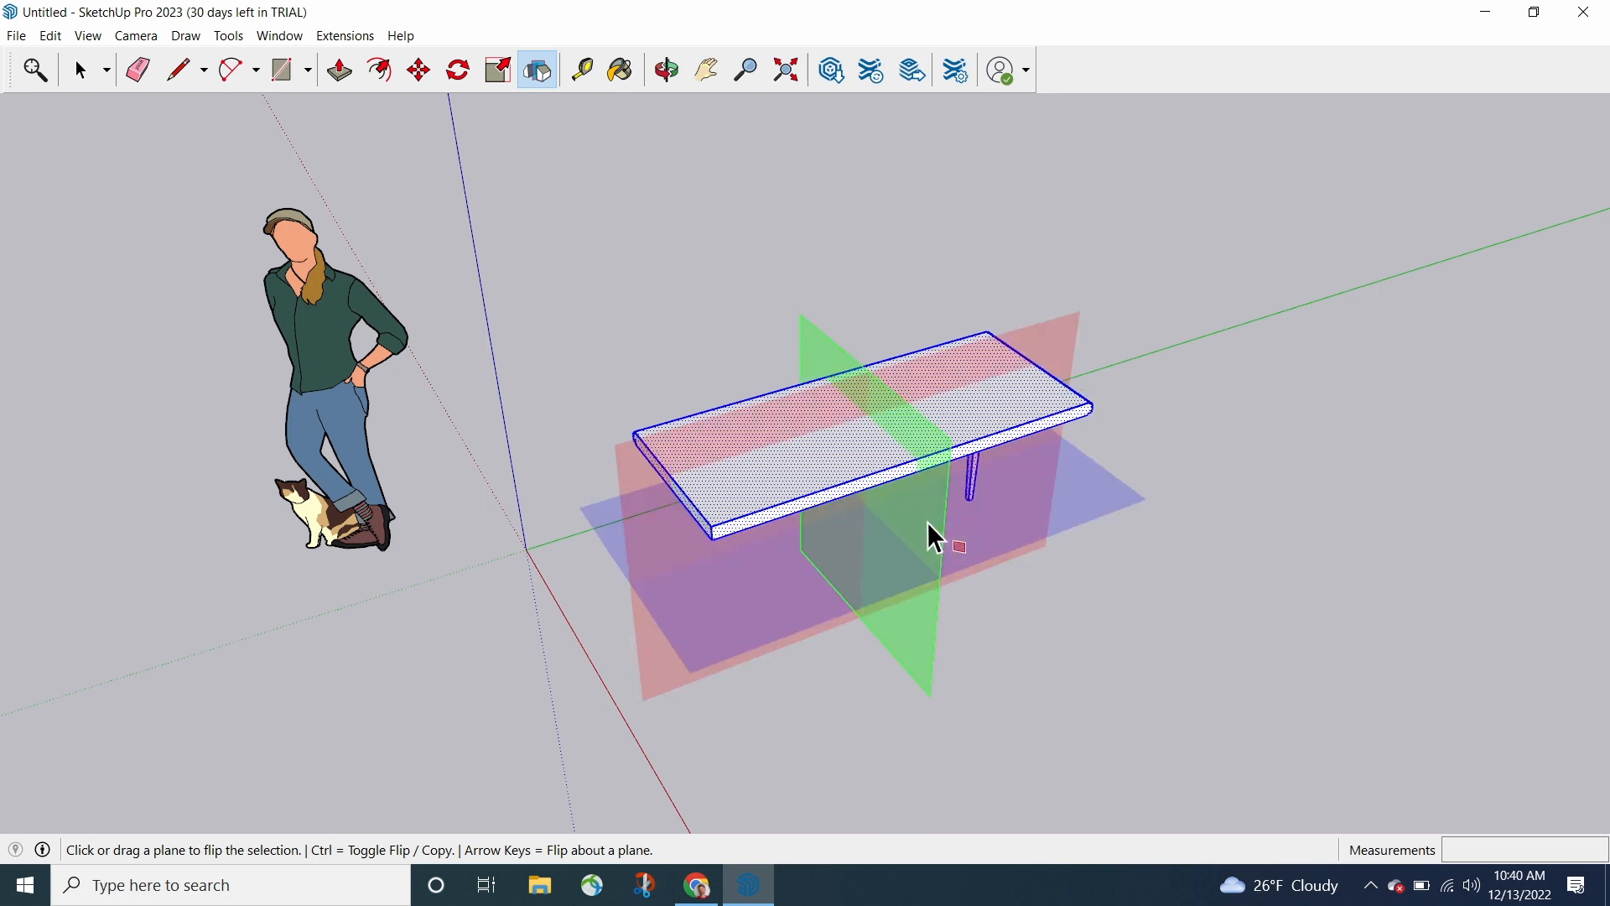
- Switch Flip to copy mode and create a flipped copy of the table across its central green plane
{"action": "middle_click_drag", "start_coordinate": [1210, 701], "coordinate": [1156, 597]}
{"action": "key", "text": "ctrl"}
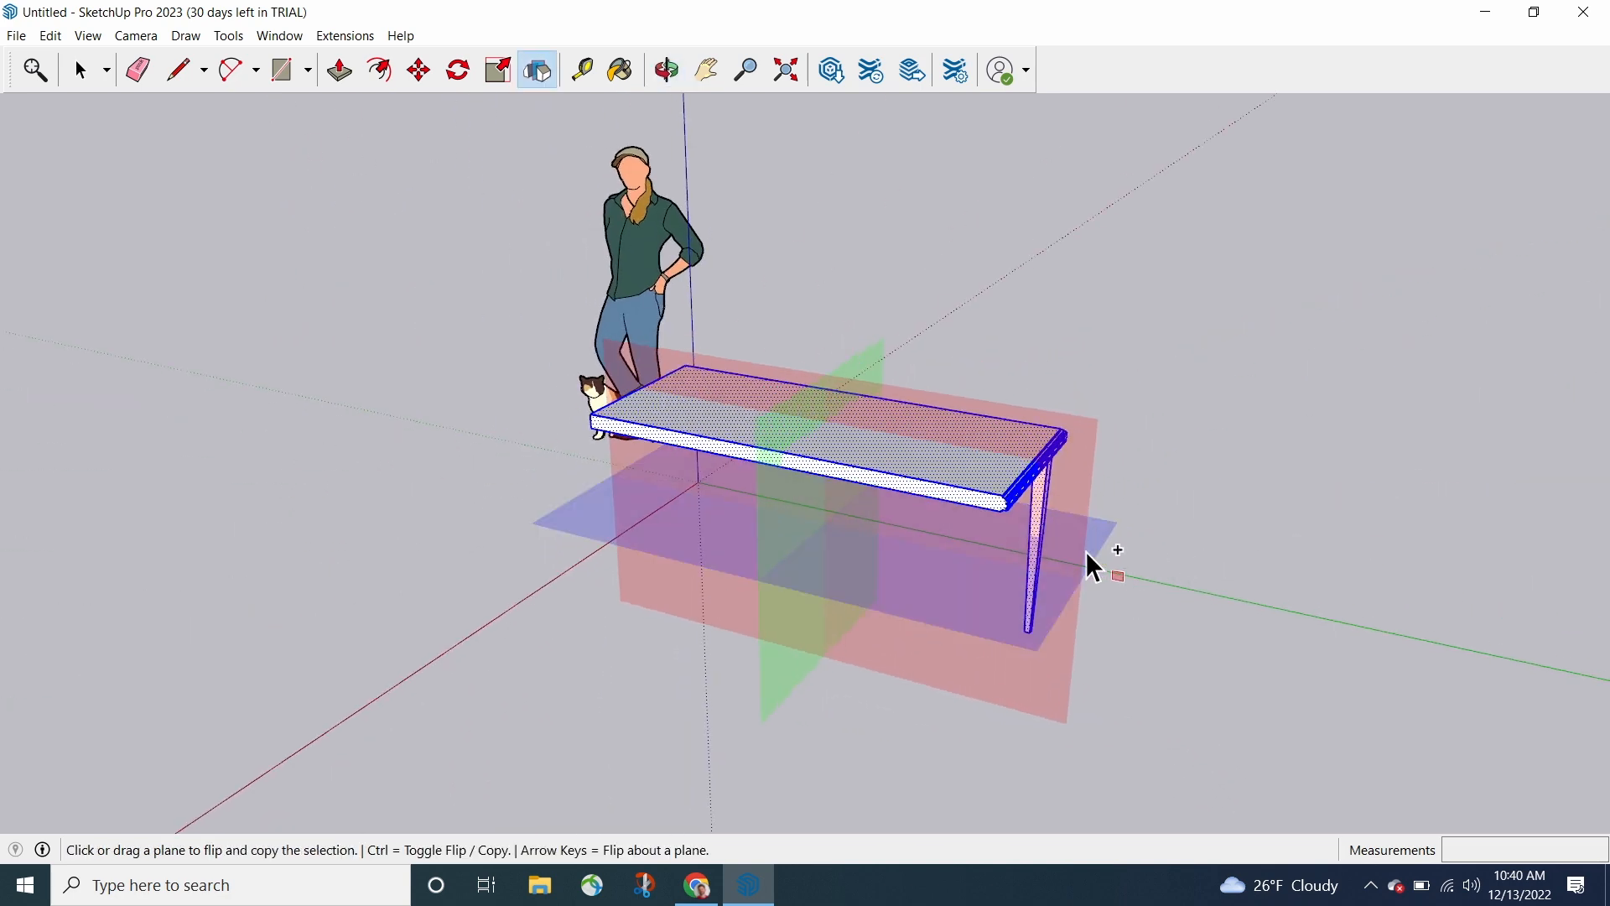
{"action": "scroll", "coordinate": [1088, 554], "scroll_direction": "up", "scroll_amount": 3}
{"action": "middle_click_drag", "start_coordinate": [1456, 399], "coordinate": [1568, 419]}
{"action": "middle_click_drag", "start_coordinate": [476, 755], "coordinate": [874, 686]}
{"action": "scroll", "coordinate": [873, 686], "scroll_direction": "down", "scroll_amount": 3}
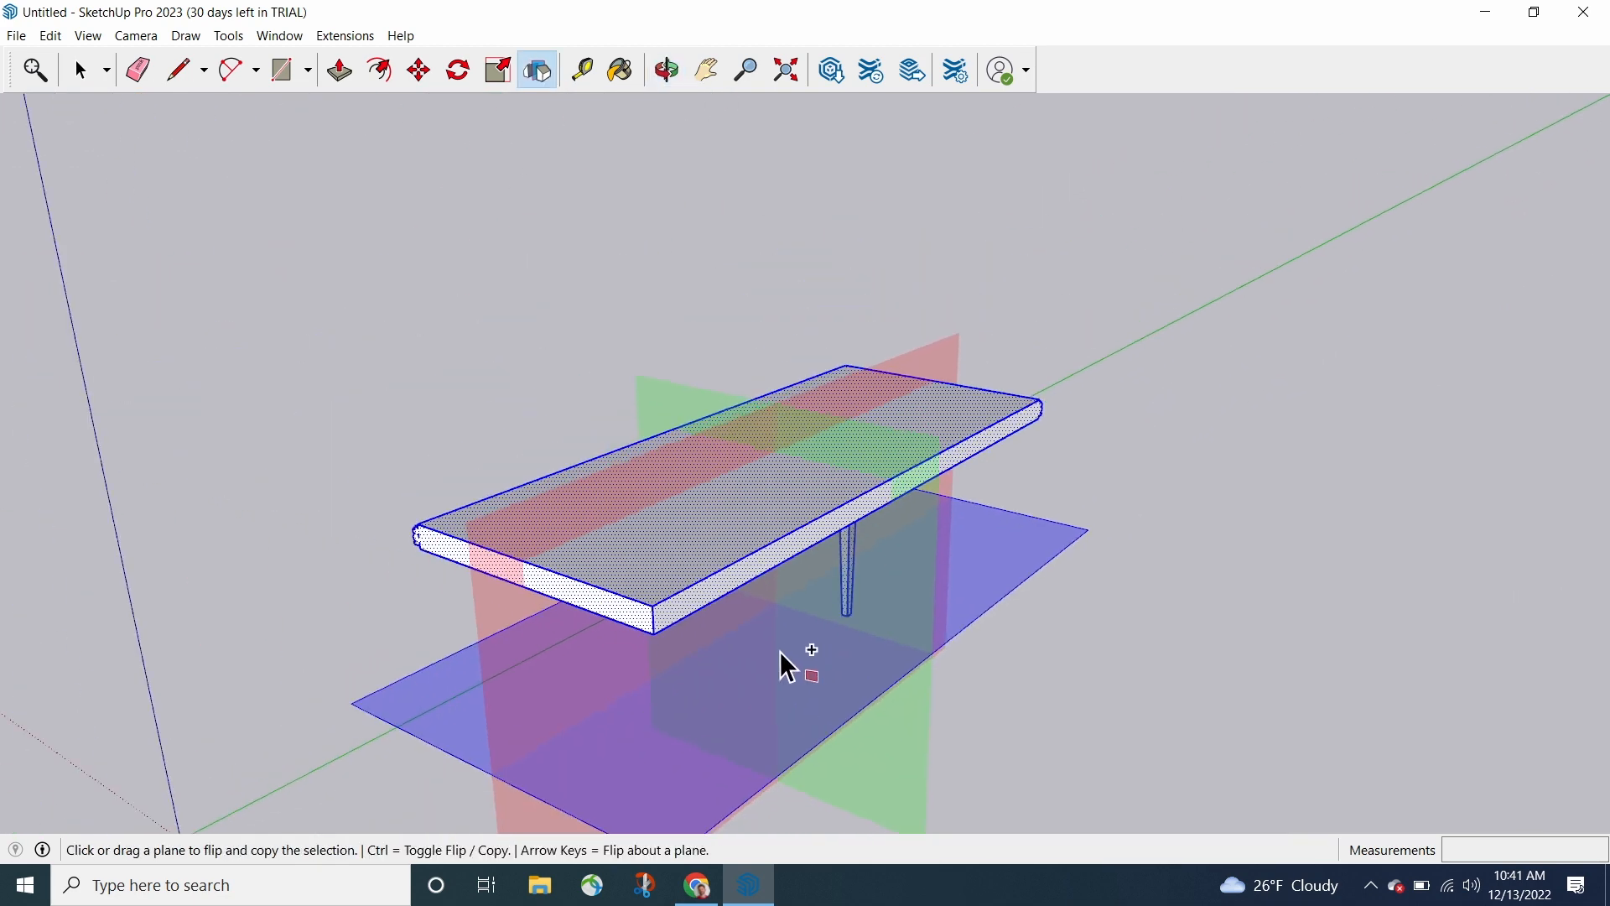
{"action": "left_click", "coordinate": [886, 578]}
- Inspect the corners of the overlapping tabletop copy and undo both the flipped copy and the preceding green-plane flip
{"action": "middle_click_drag", "start_coordinate": [1204, 600], "coordinate": [790, 637]}
{"action": "scroll", "coordinate": [790, 638], "scroll_direction": "up", "scroll_amount": 3}
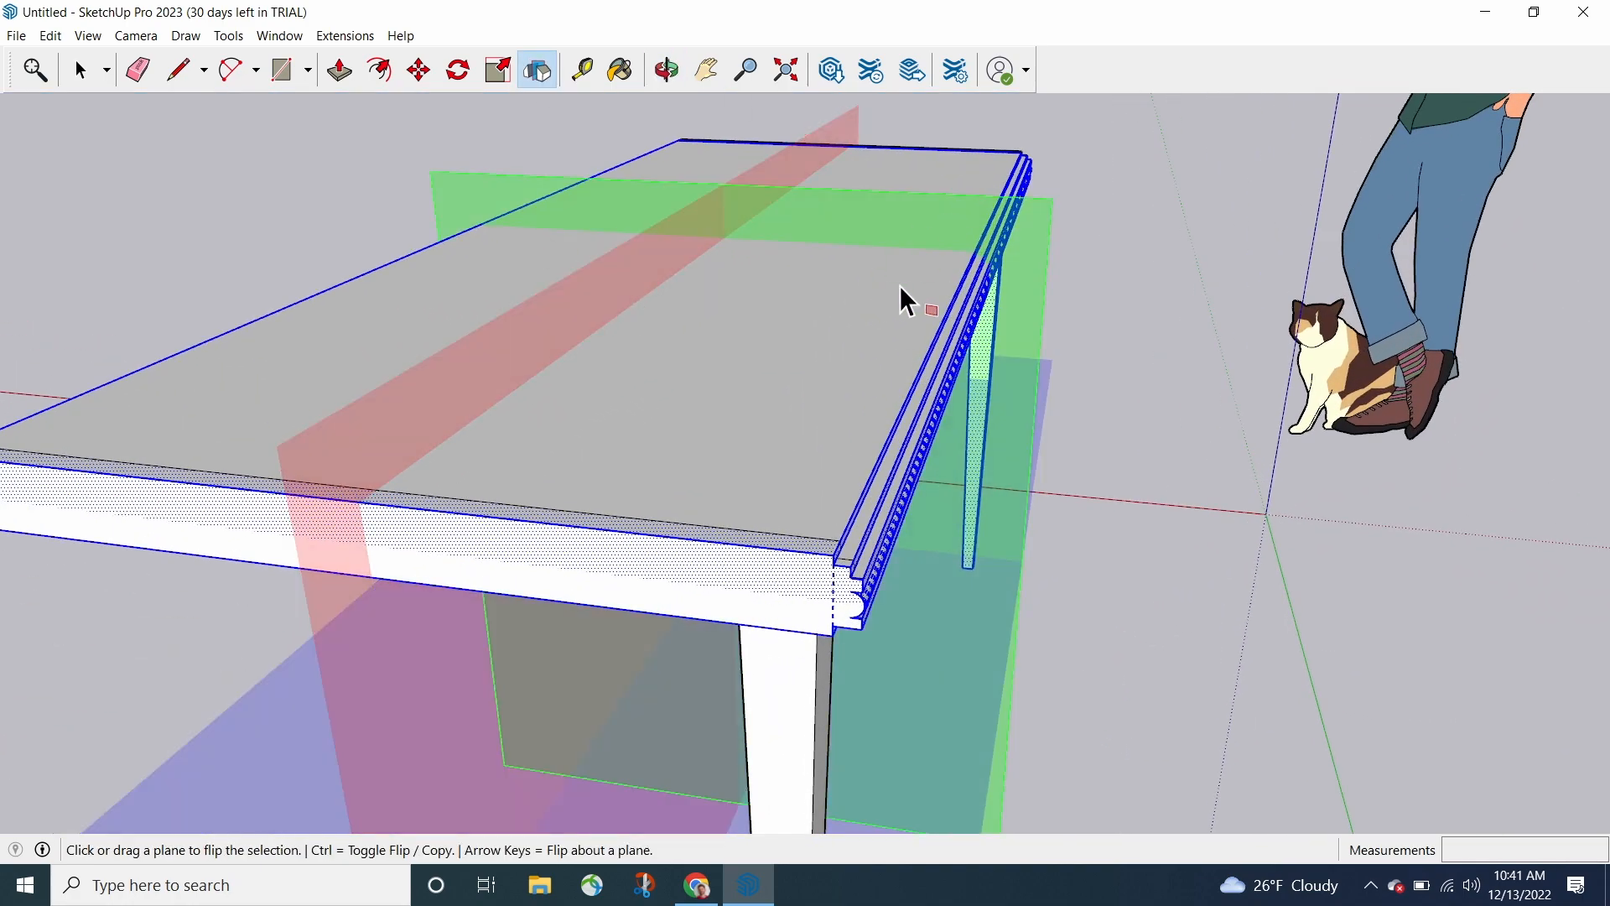
{"action": "middle_click_drag", "start_coordinate": [1130, 593], "coordinate": [751, 564]}
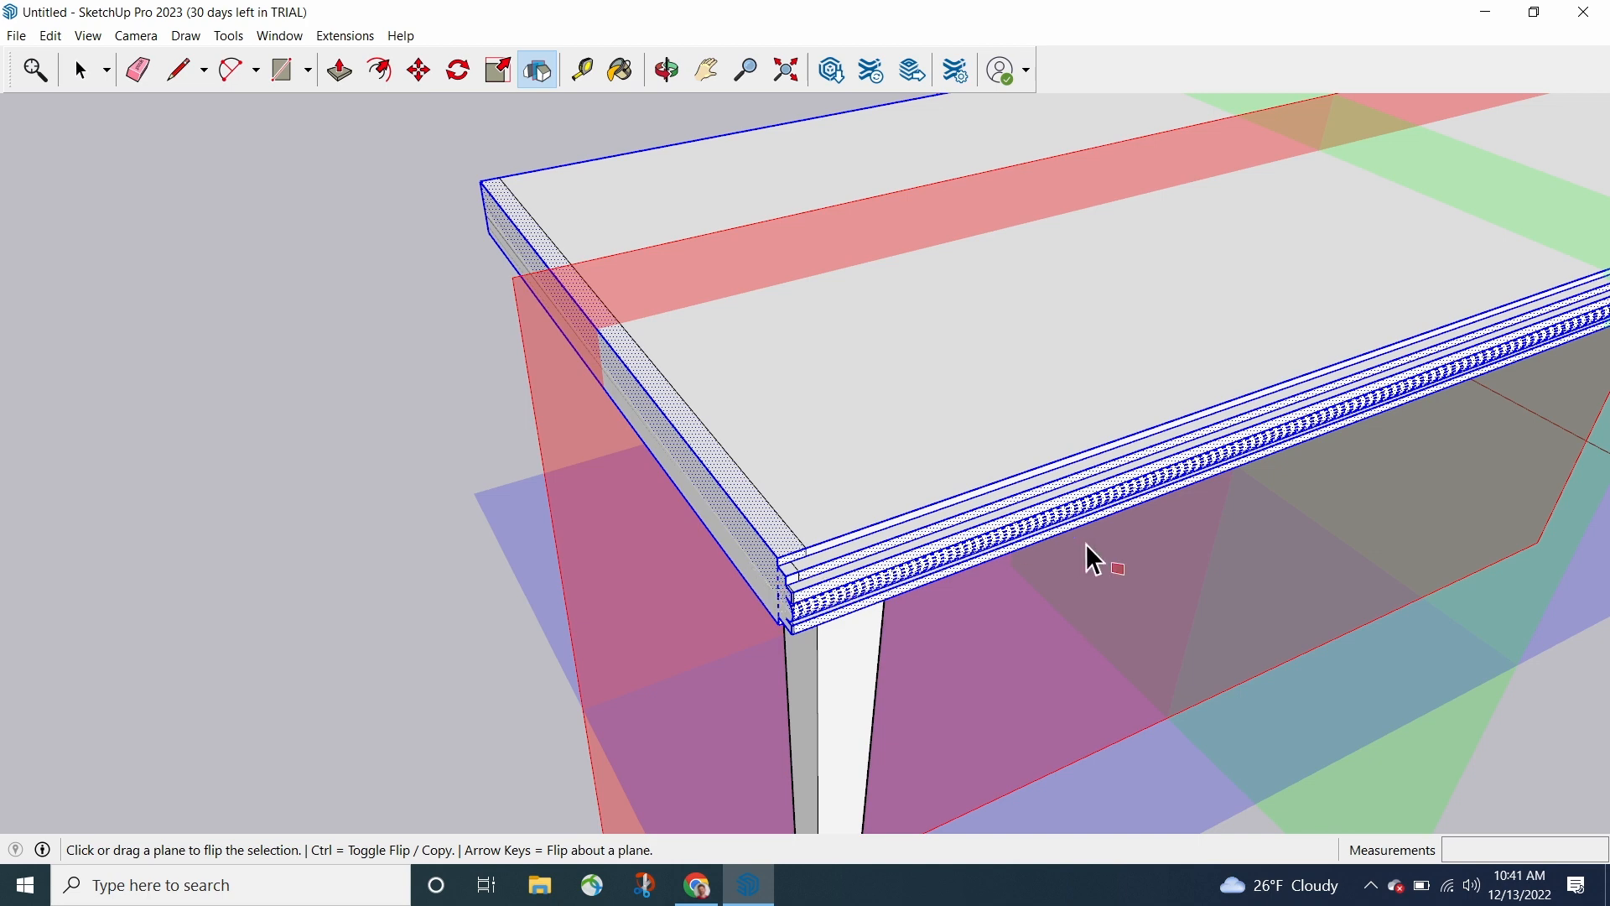
{"action": "scroll", "coordinate": [1085, 543], "scroll_direction": "down", "scroll_amount": 5}
{"action": "middle_click_drag", "start_coordinate": [1237, 537], "coordinate": [486, 657]}
{"action": "scroll", "coordinate": [877, 636], "scroll_direction": "down", "scroll_amount": 3}
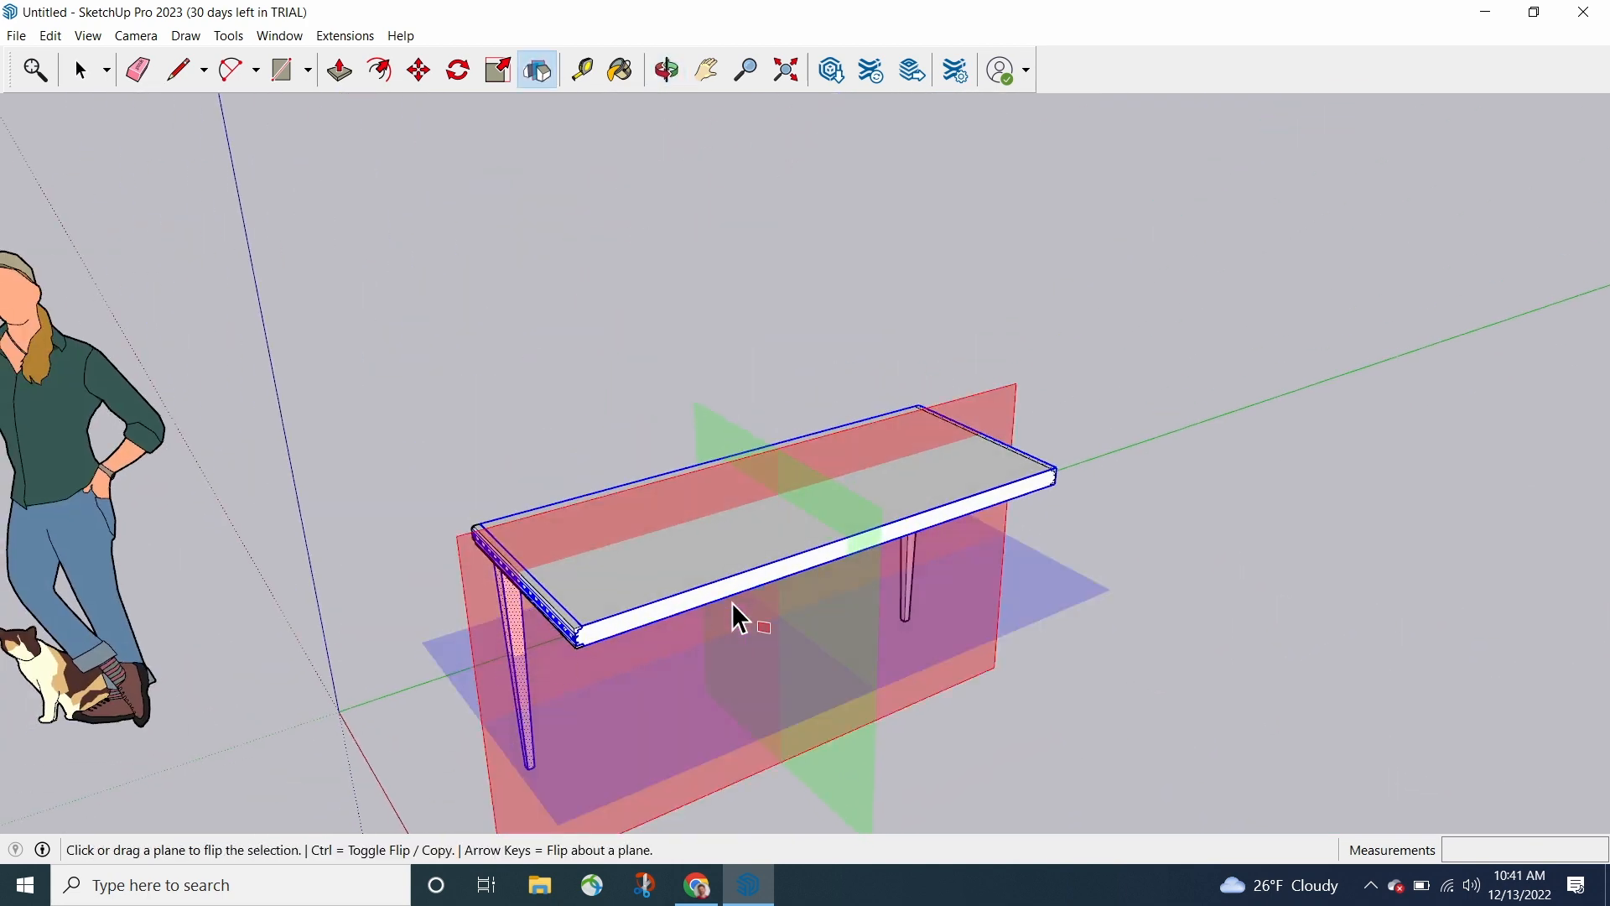
{"action": "key", "text": "ctrl+z"}
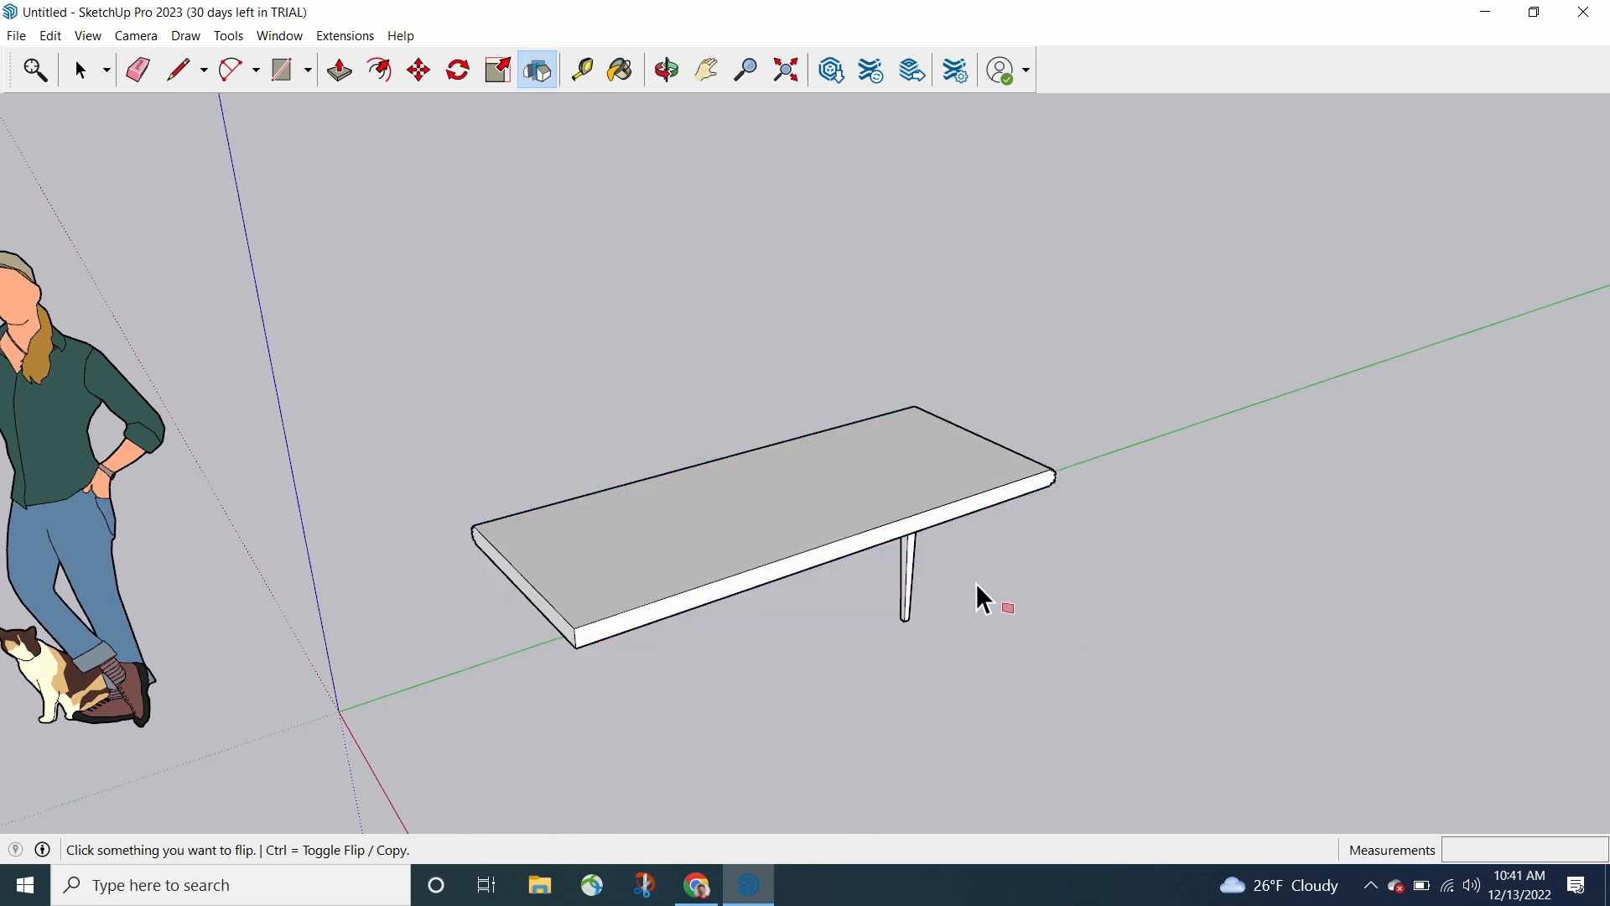
{"action": "key", "text": "ctrl+z"}
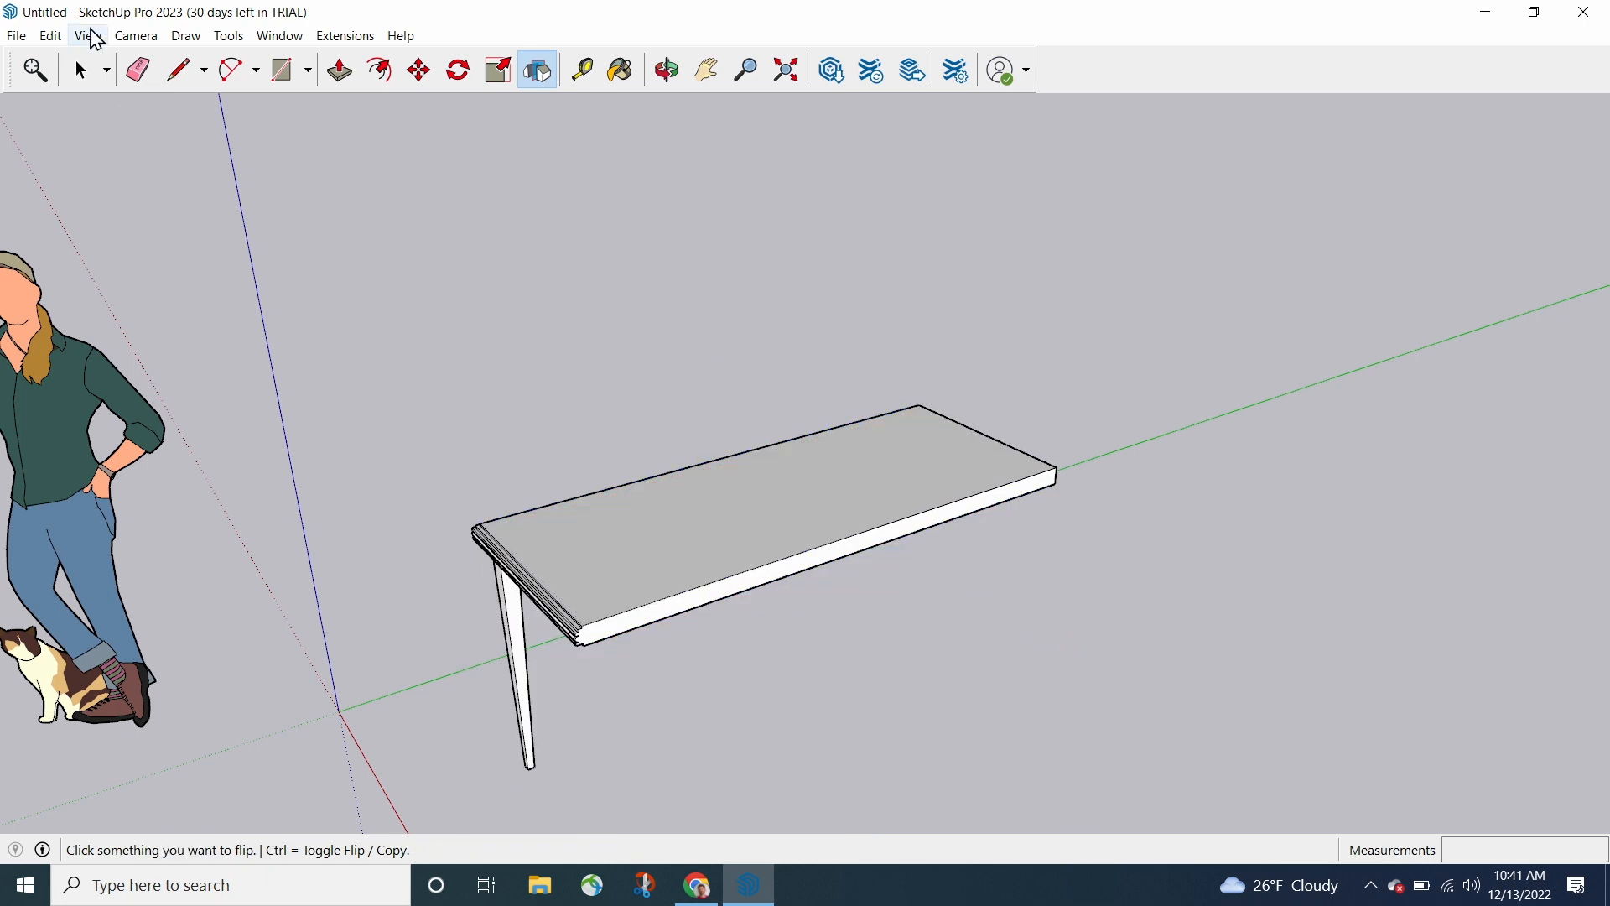
- Select the whole table and flip it across the green plane relocated to the corner at the legless end
{"action": "key", "text": "space"}
{"action": "left_click_drag", "start_coordinate": [264, 157], "coordinate": [1184, 818]}
{"action": "scroll", "coordinate": [1224, 663], "scroll_direction": "down", "scroll_amount": 3}
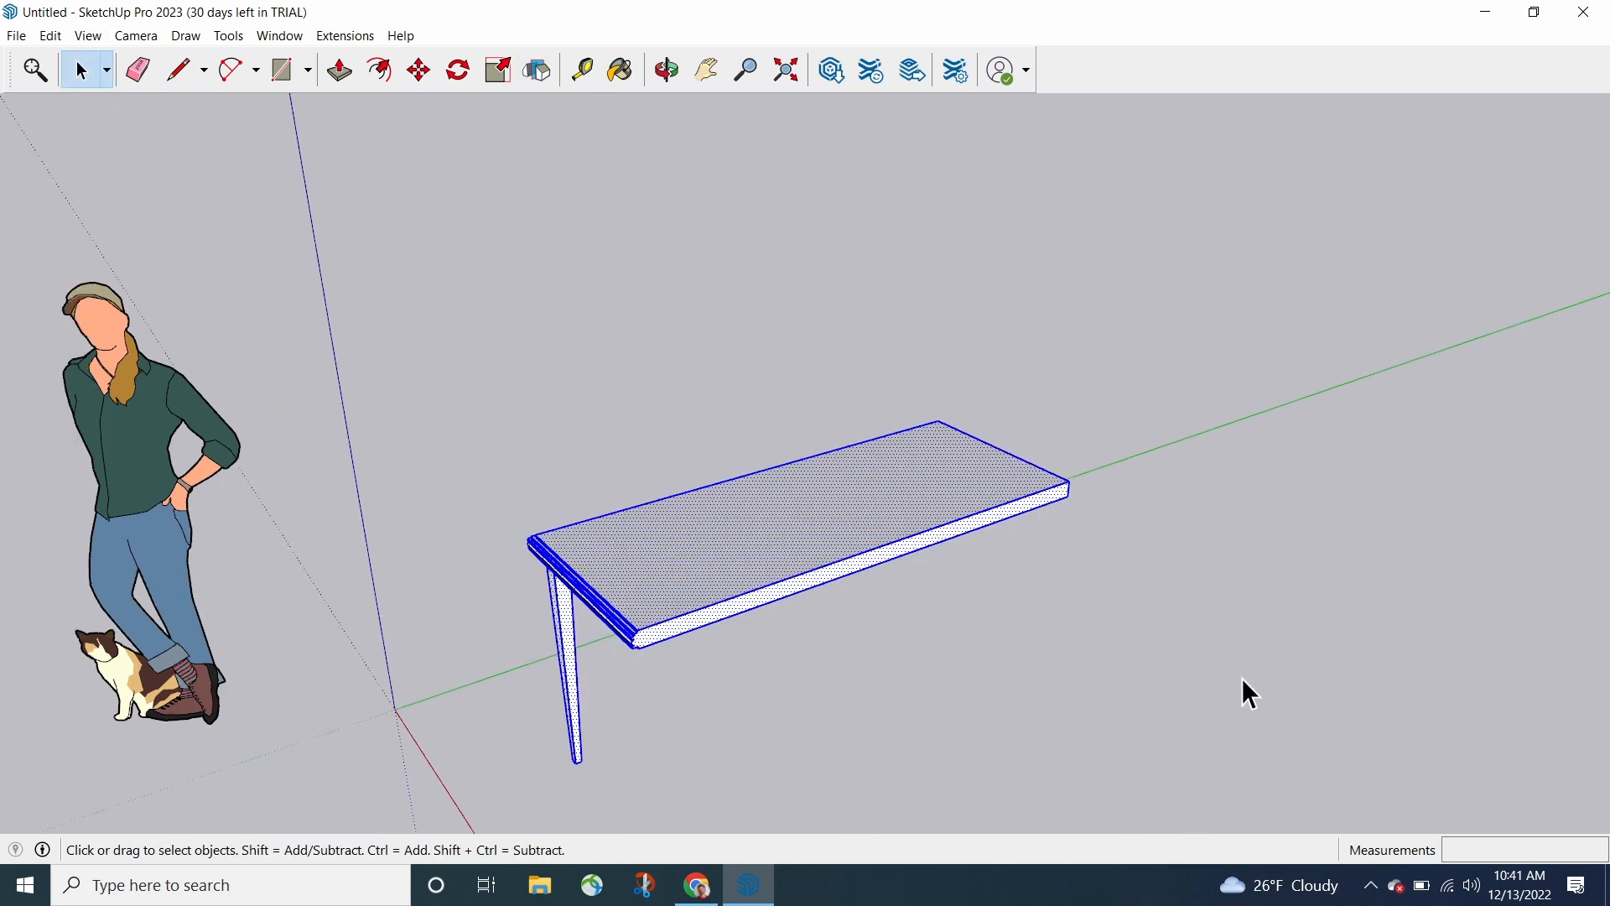
{"action": "left_click", "coordinate": [537, 70]}
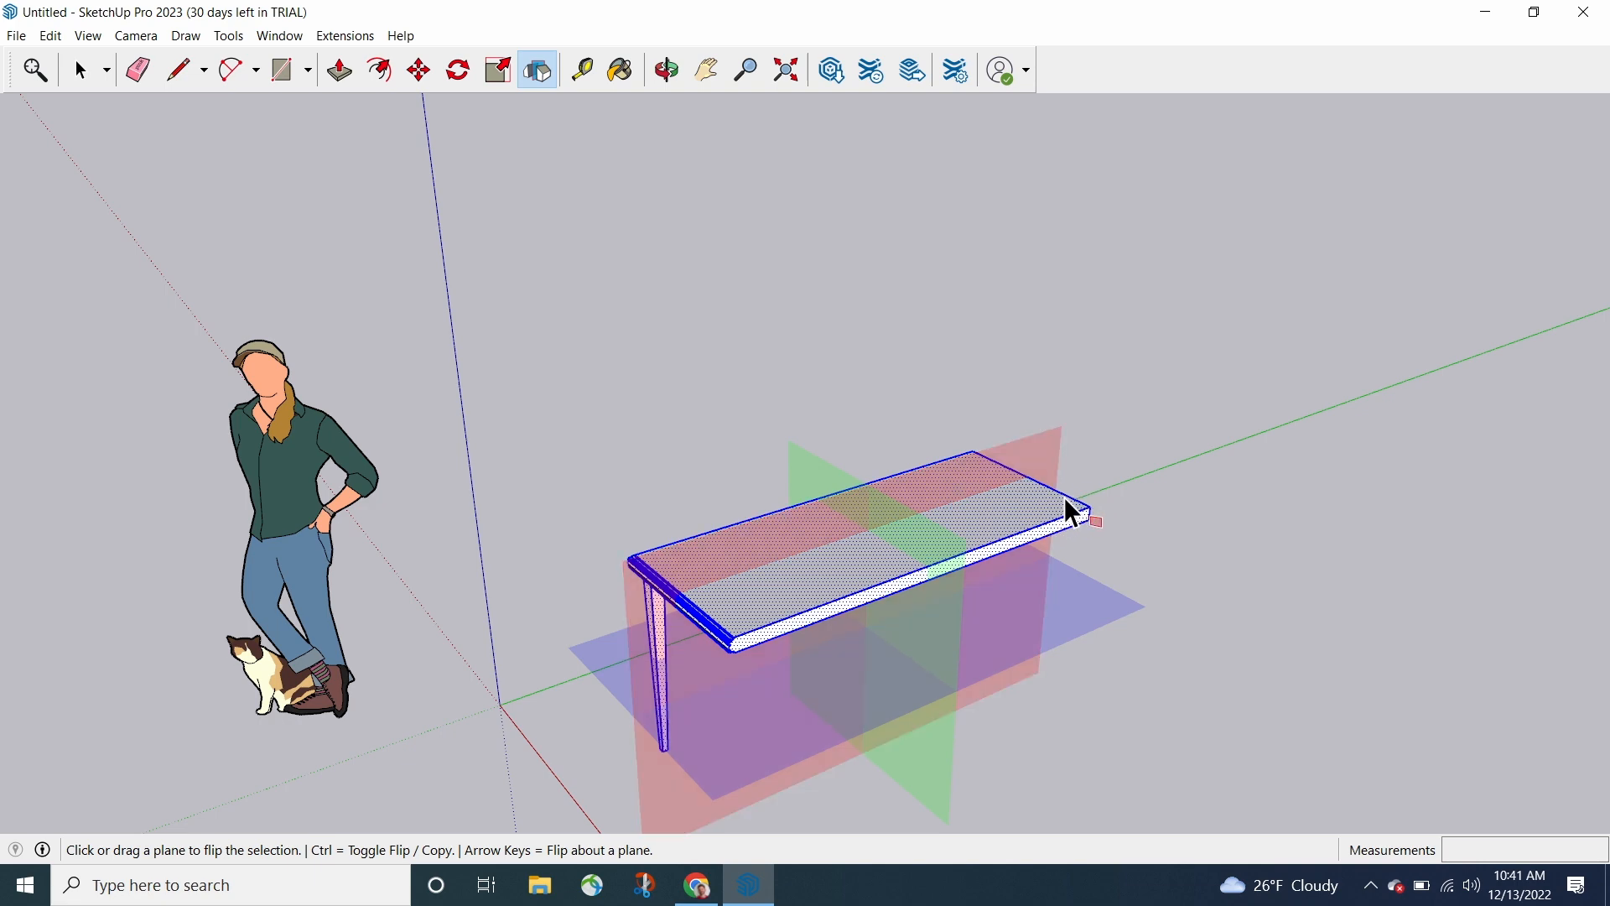
{"action": "middle_click_drag", "start_coordinate": [1373, 489], "coordinate": [830, 484]}
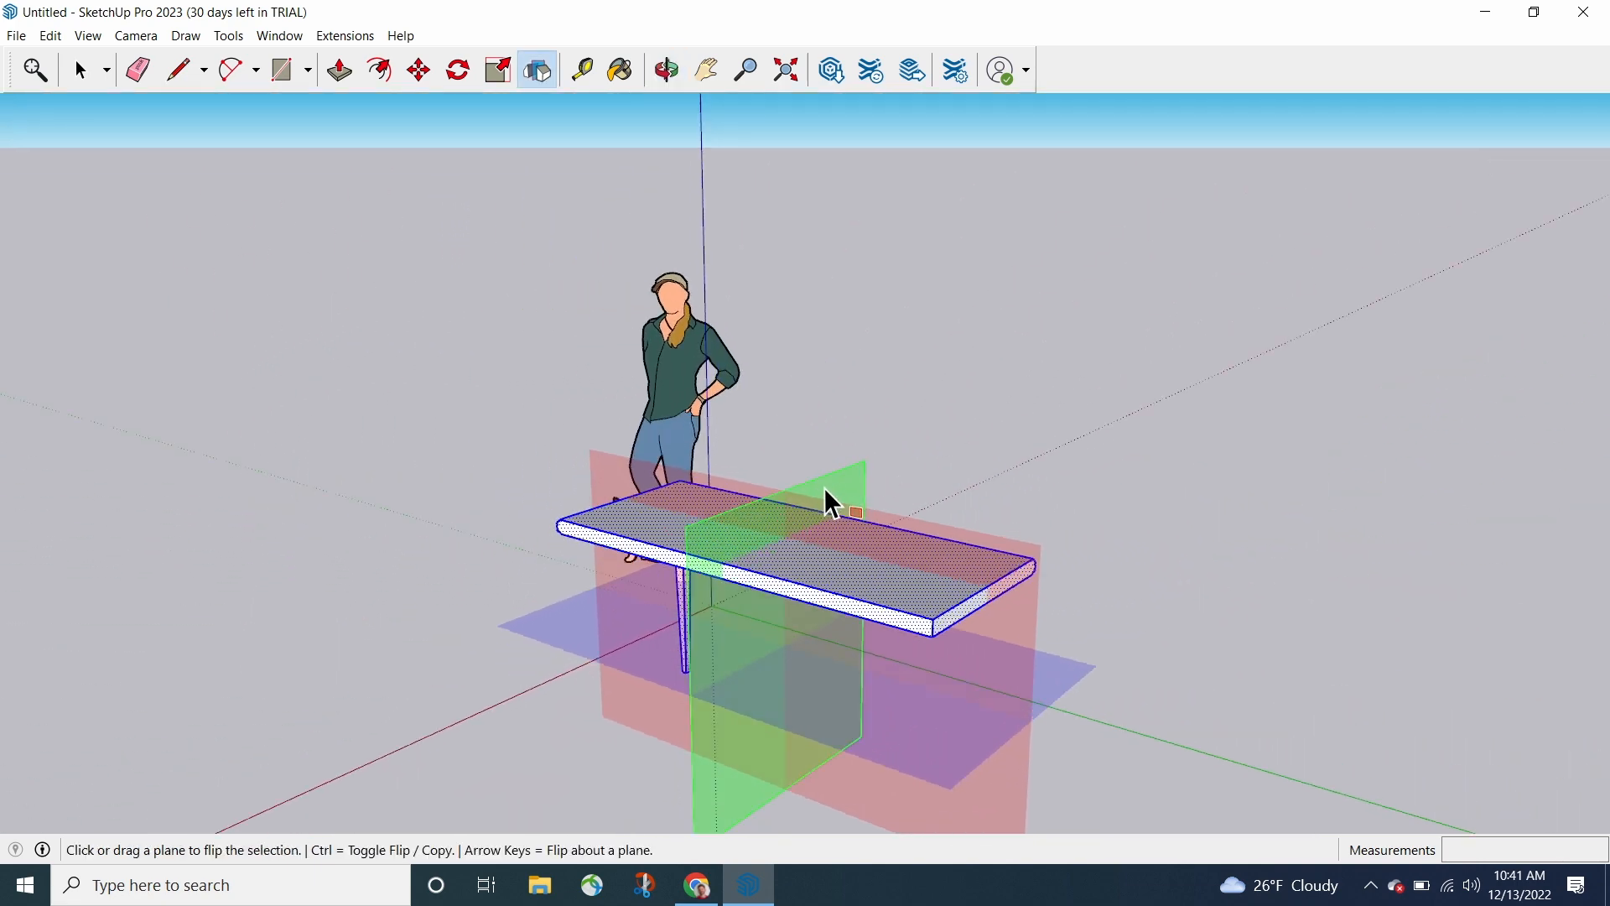
{"action": "left_click_drag", "start_coordinate": [826, 492], "coordinate": [933, 623]}
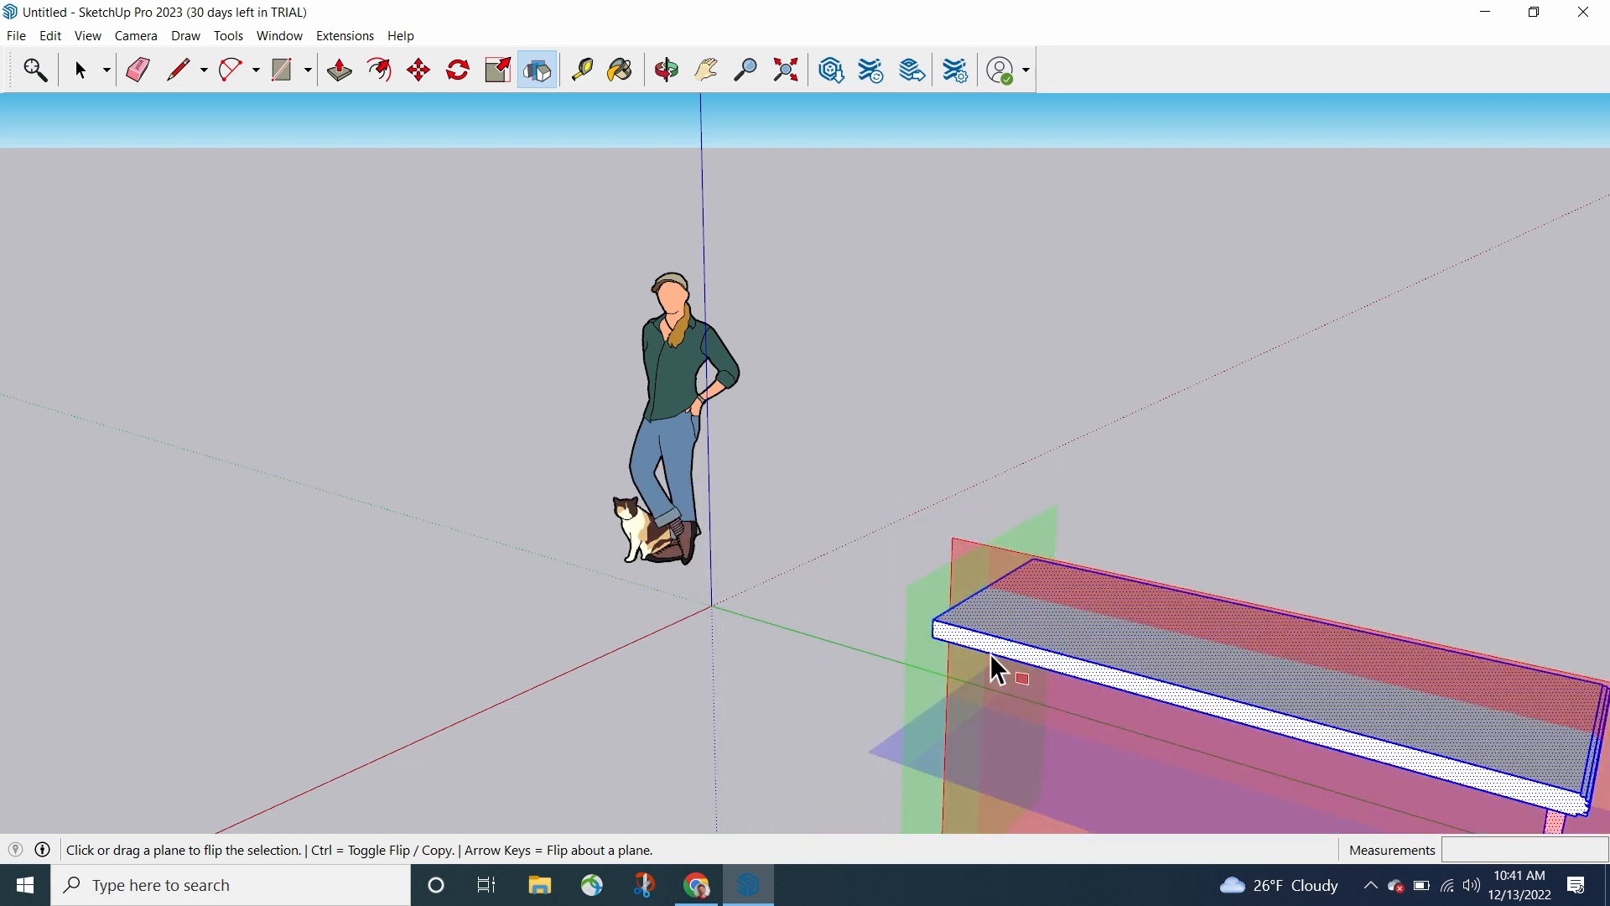
- Flip the table back and forth across the relocated green plane, ending at its original position
{"action": "middle_click_drag", "start_coordinate": [719, 532], "coordinate": [1391, 499]}
{"action": "left_click", "coordinate": [816, 563]}
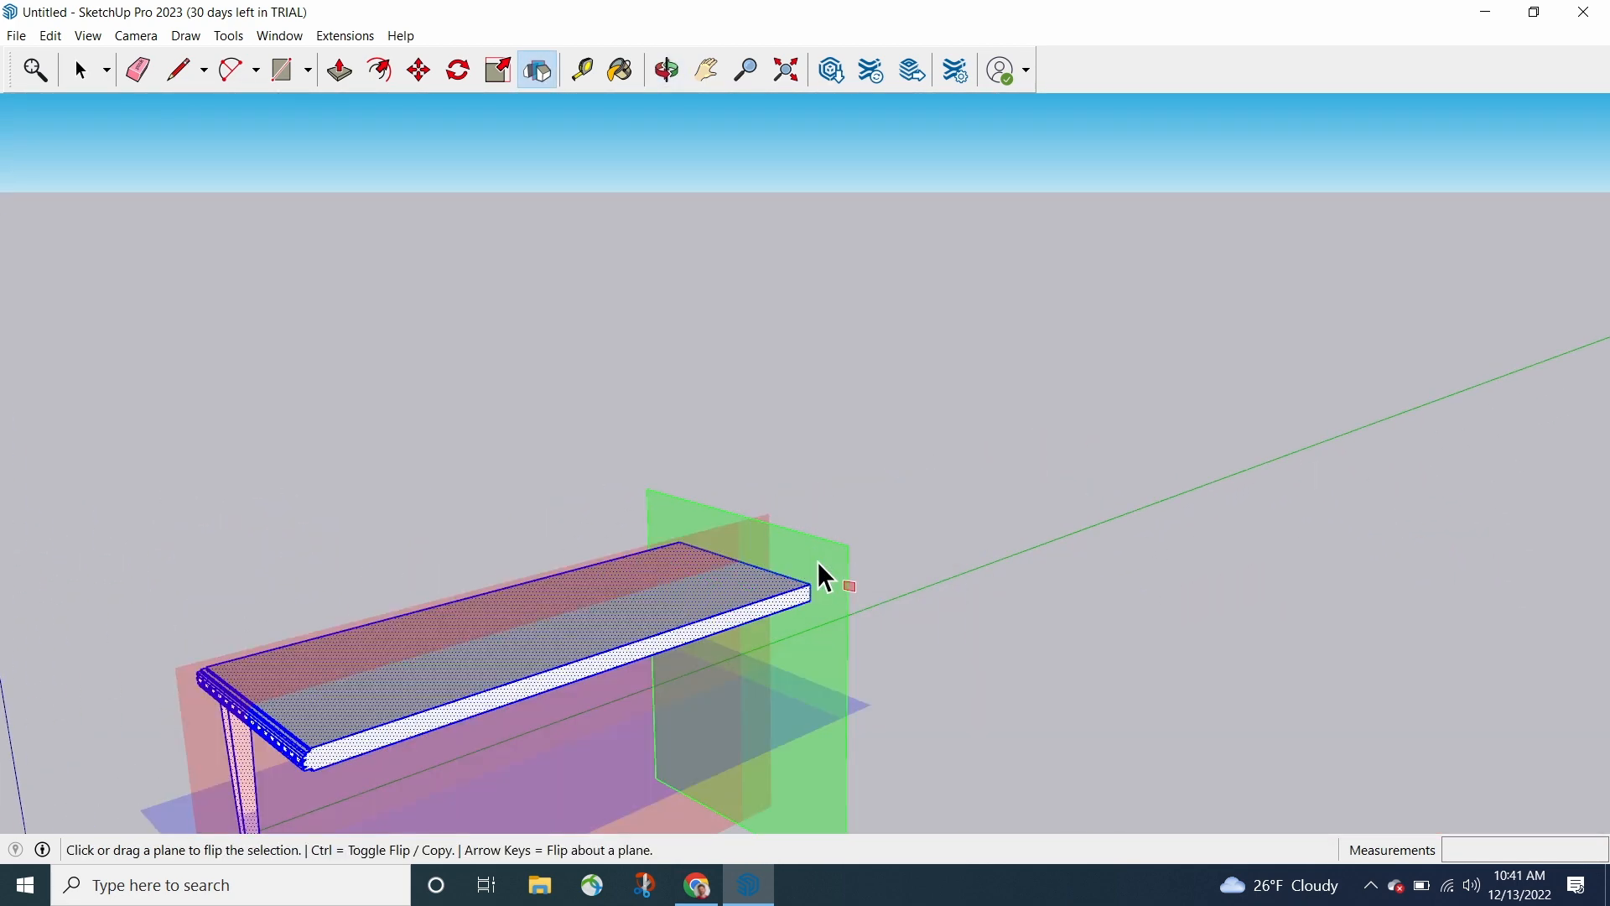
{"action": "scroll", "coordinate": [637, 405], "scroll_direction": "down", "scroll_amount": 1}
{"action": "middle_click_drag", "start_coordinate": [1170, 481], "coordinate": [852, 611]}
{"action": "left_click", "coordinate": [892, 545]}
{"action": "middle_click_drag", "start_coordinate": [654, 510], "coordinate": [1599, 568]}
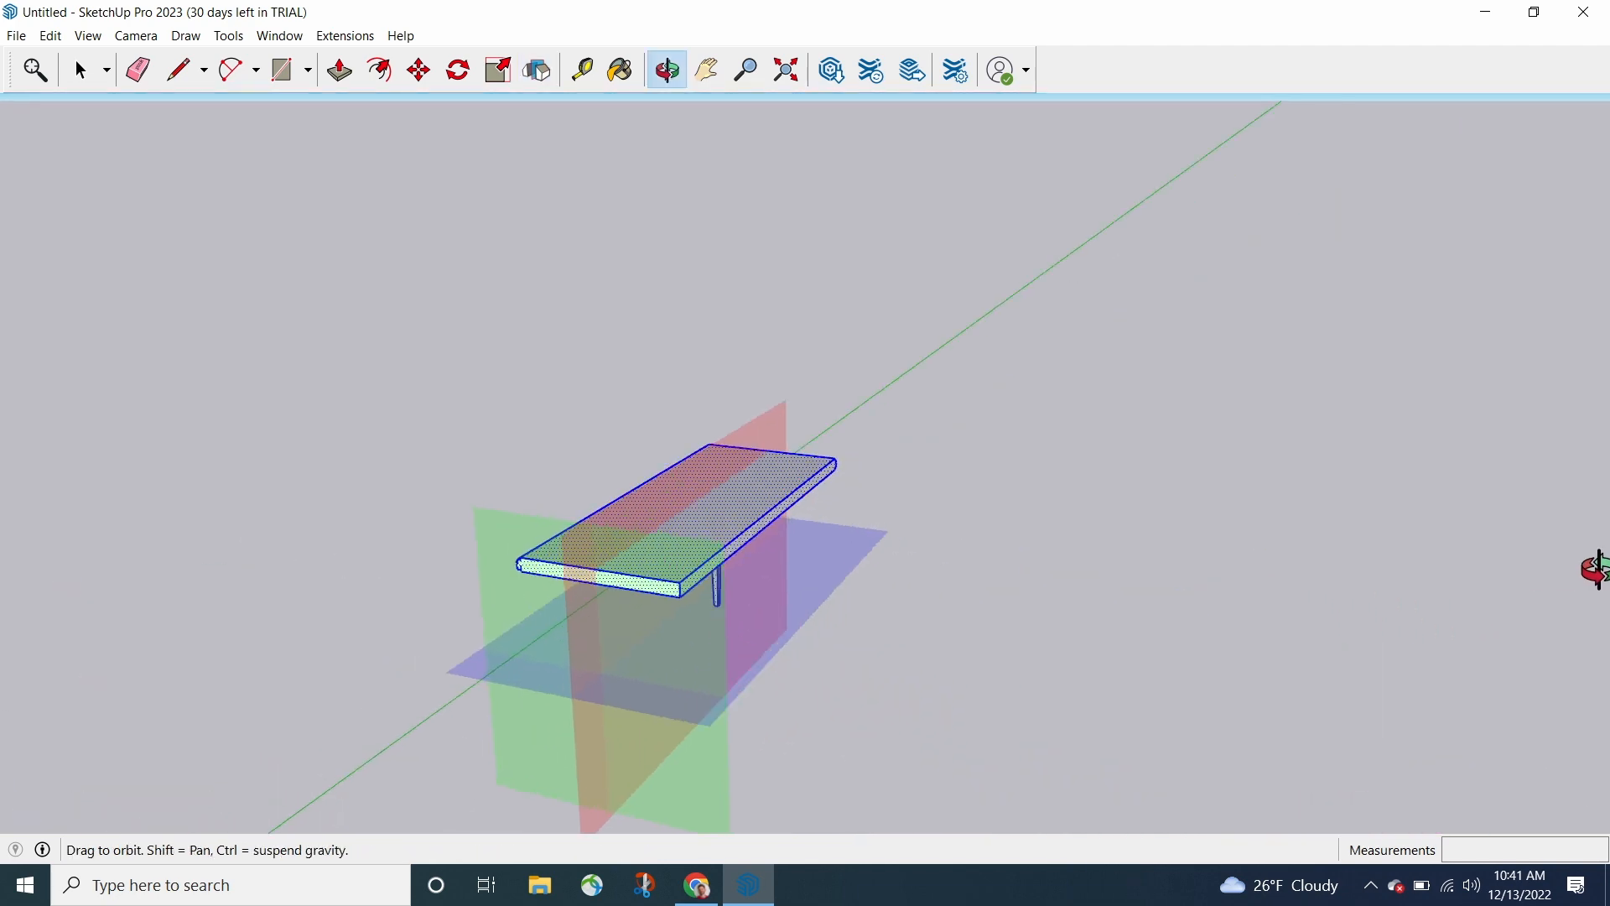
{"action": "left_click", "coordinate": [649, 582]}
{"action": "scroll", "coordinate": [918, 478], "scroll_direction": "down", "scroll_amount": 2}
{"action": "middle_click_drag", "start_coordinate": [917, 468], "coordinate": [643, 557]}
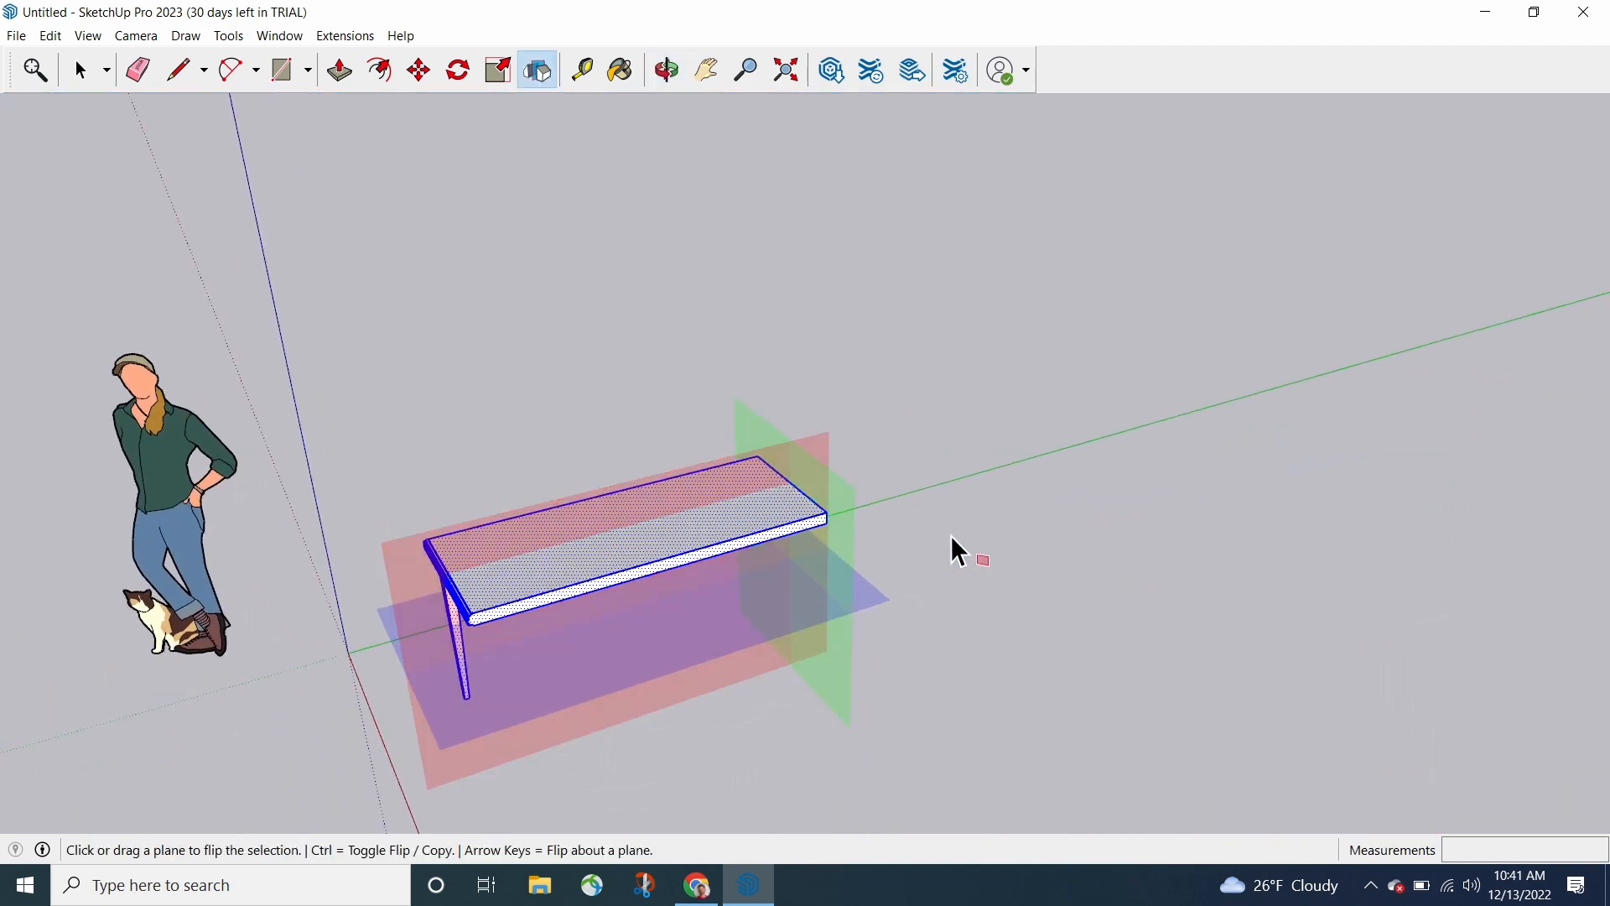
- Create a flipped copy of the table across the green plane at its legless end
{"action": "left_click", "coordinate": [849, 509]}
{"action": "key", "text": "ctrl"}
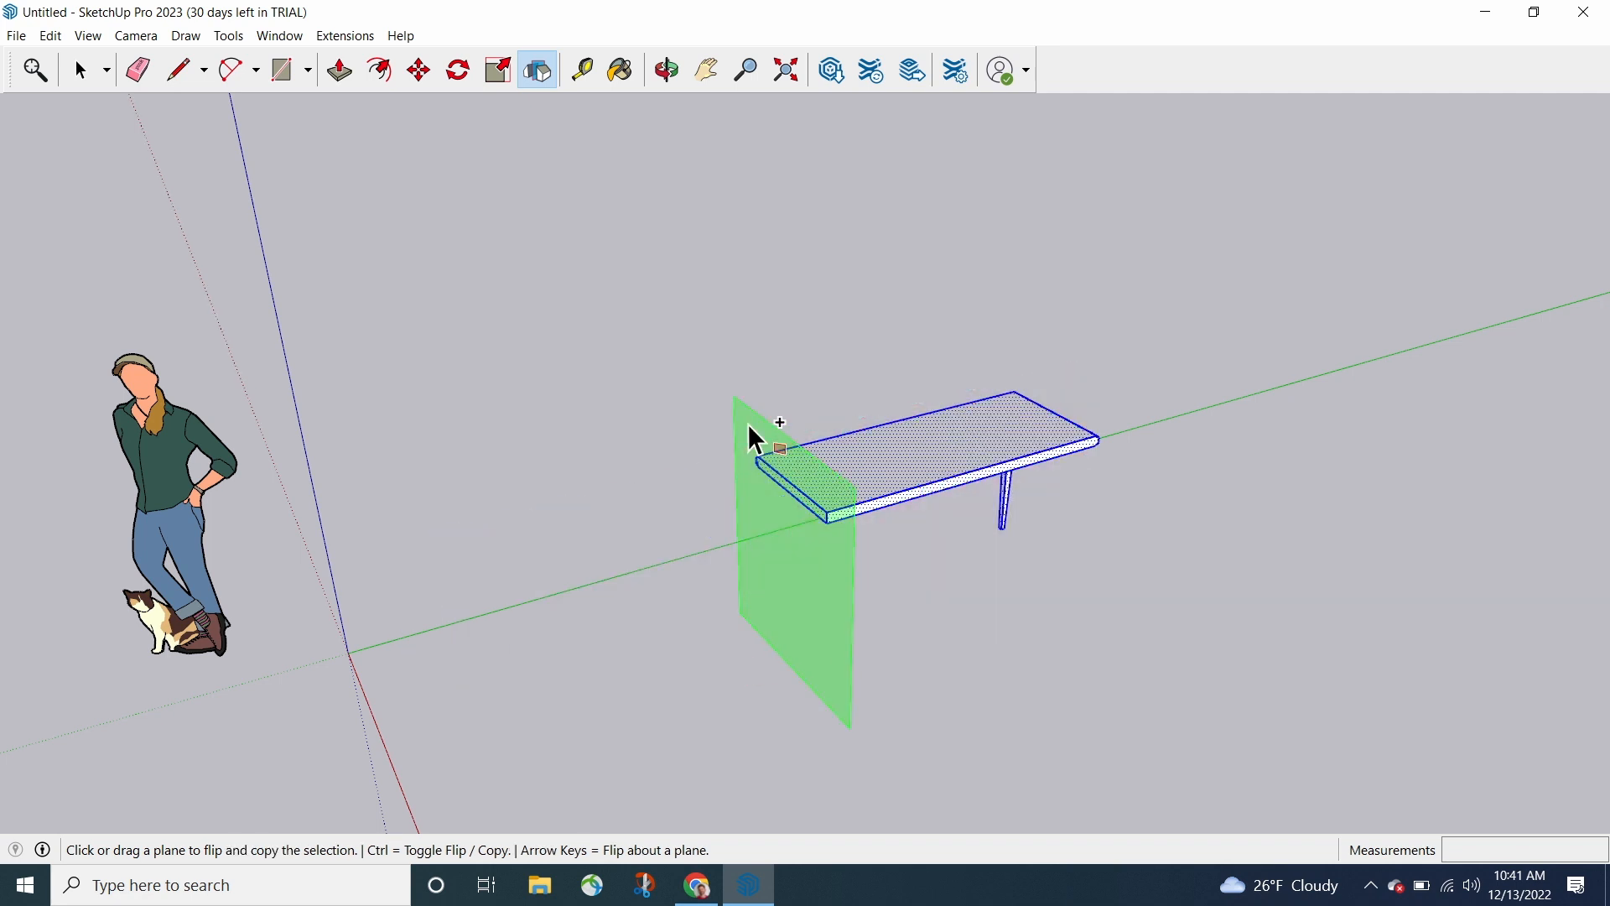
{"action": "left_click", "coordinate": [751, 427]}
{"action": "middle_click_drag", "start_coordinate": [516, 329], "coordinate": [717, 337]}
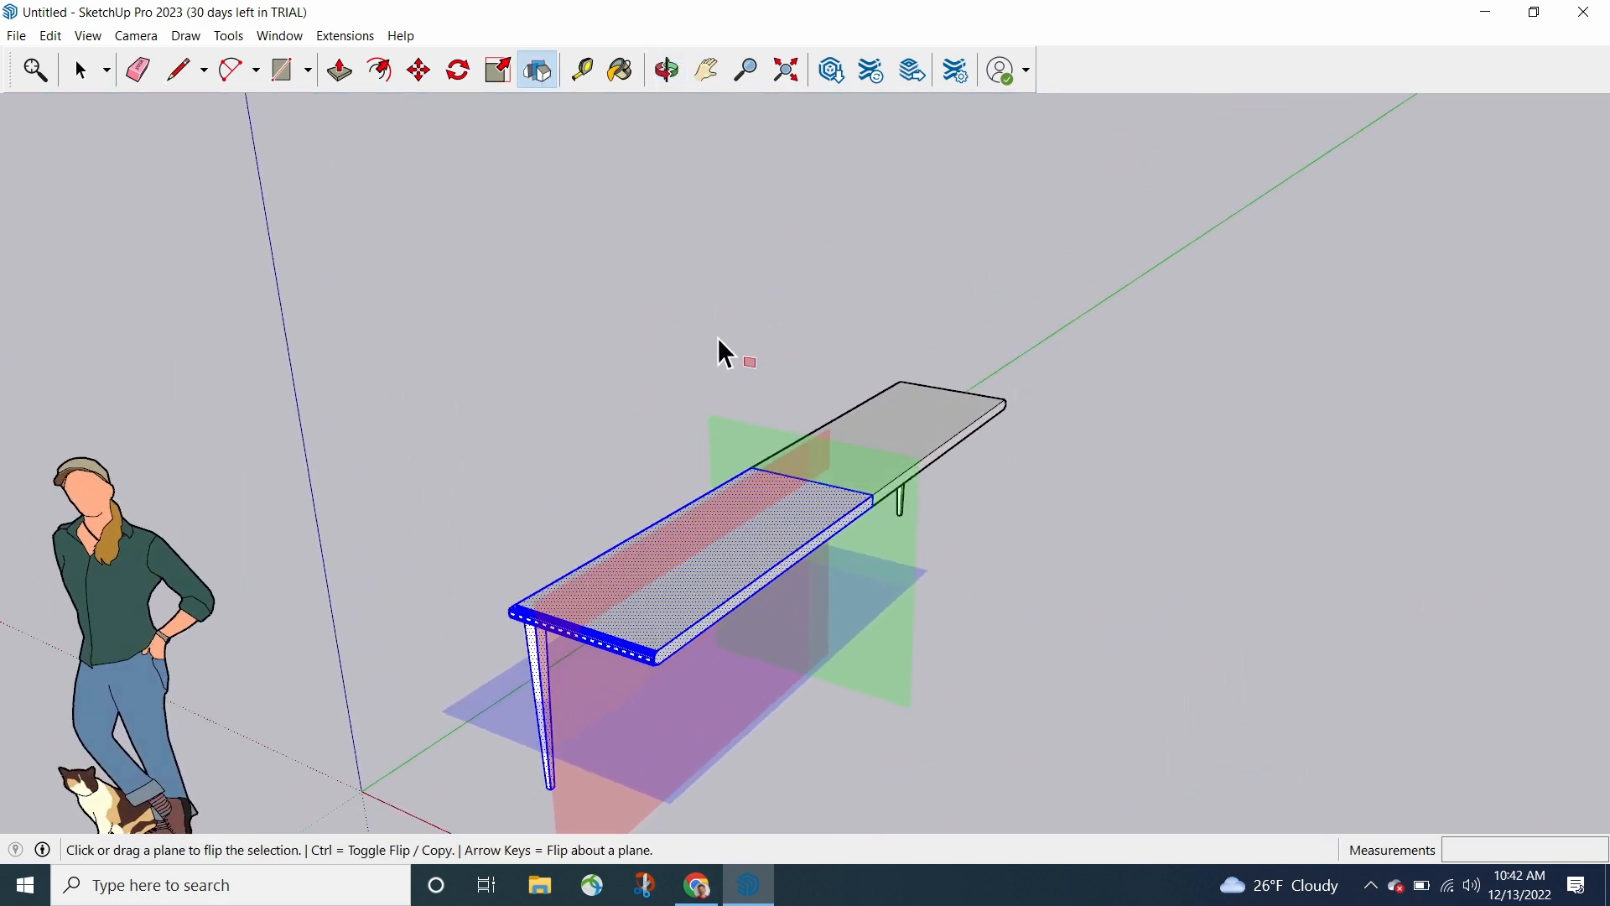
- Select both table sections and flip them across the red plane relocated to the corner of the legless long edge
{"action": "left_click", "coordinate": [81, 70]}
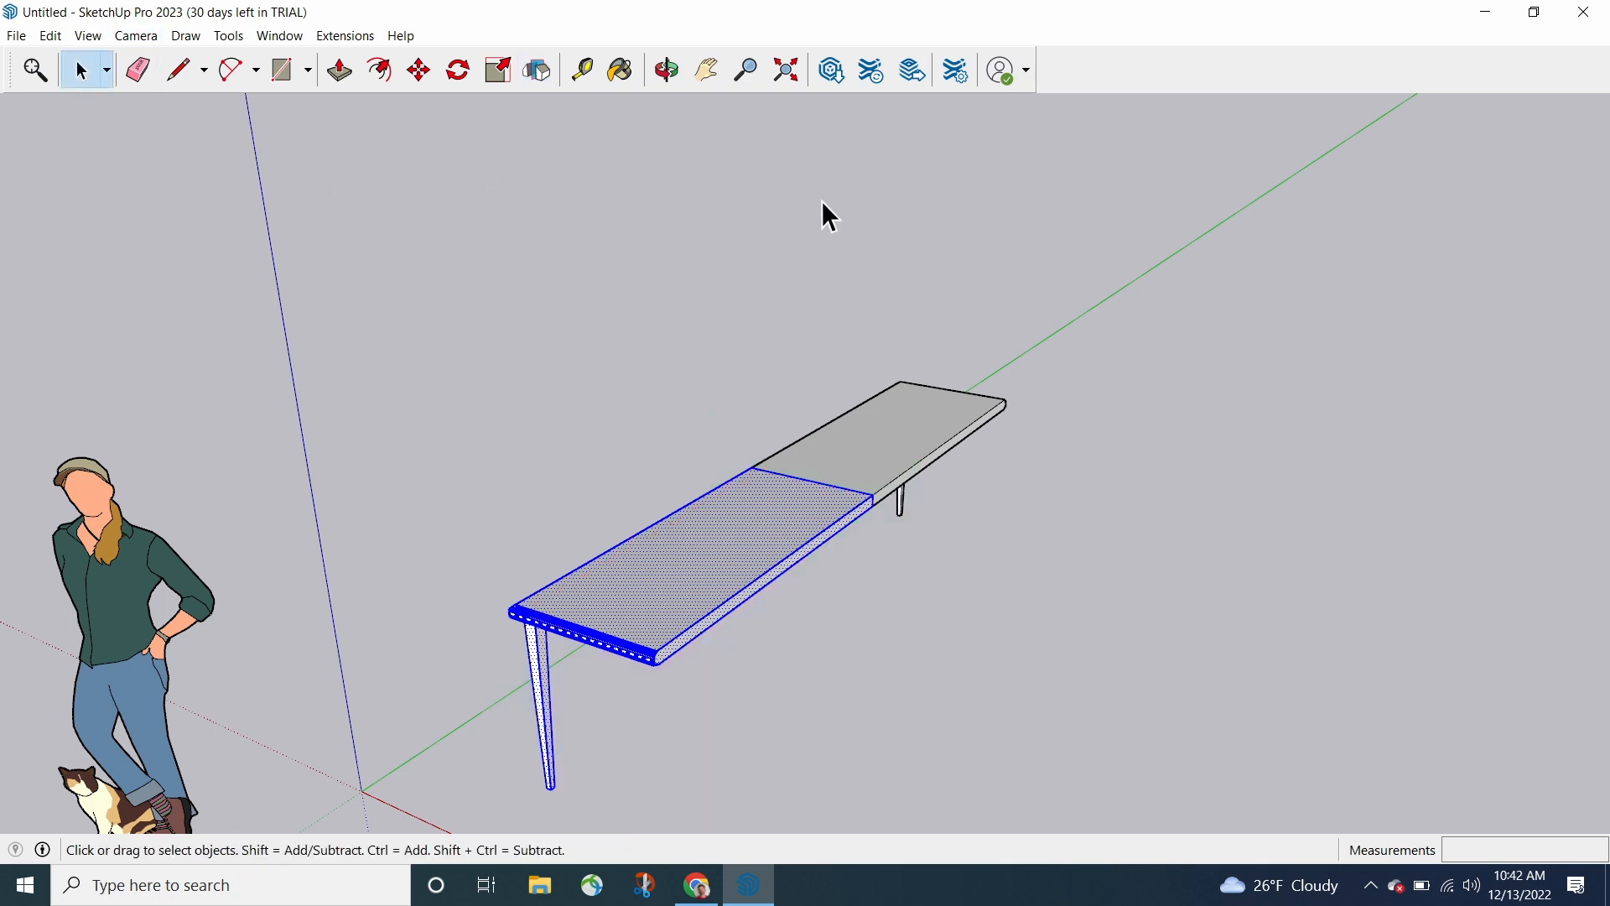
{"action": "middle_click_drag", "start_coordinate": [823, 212], "coordinate": [462, 390]}
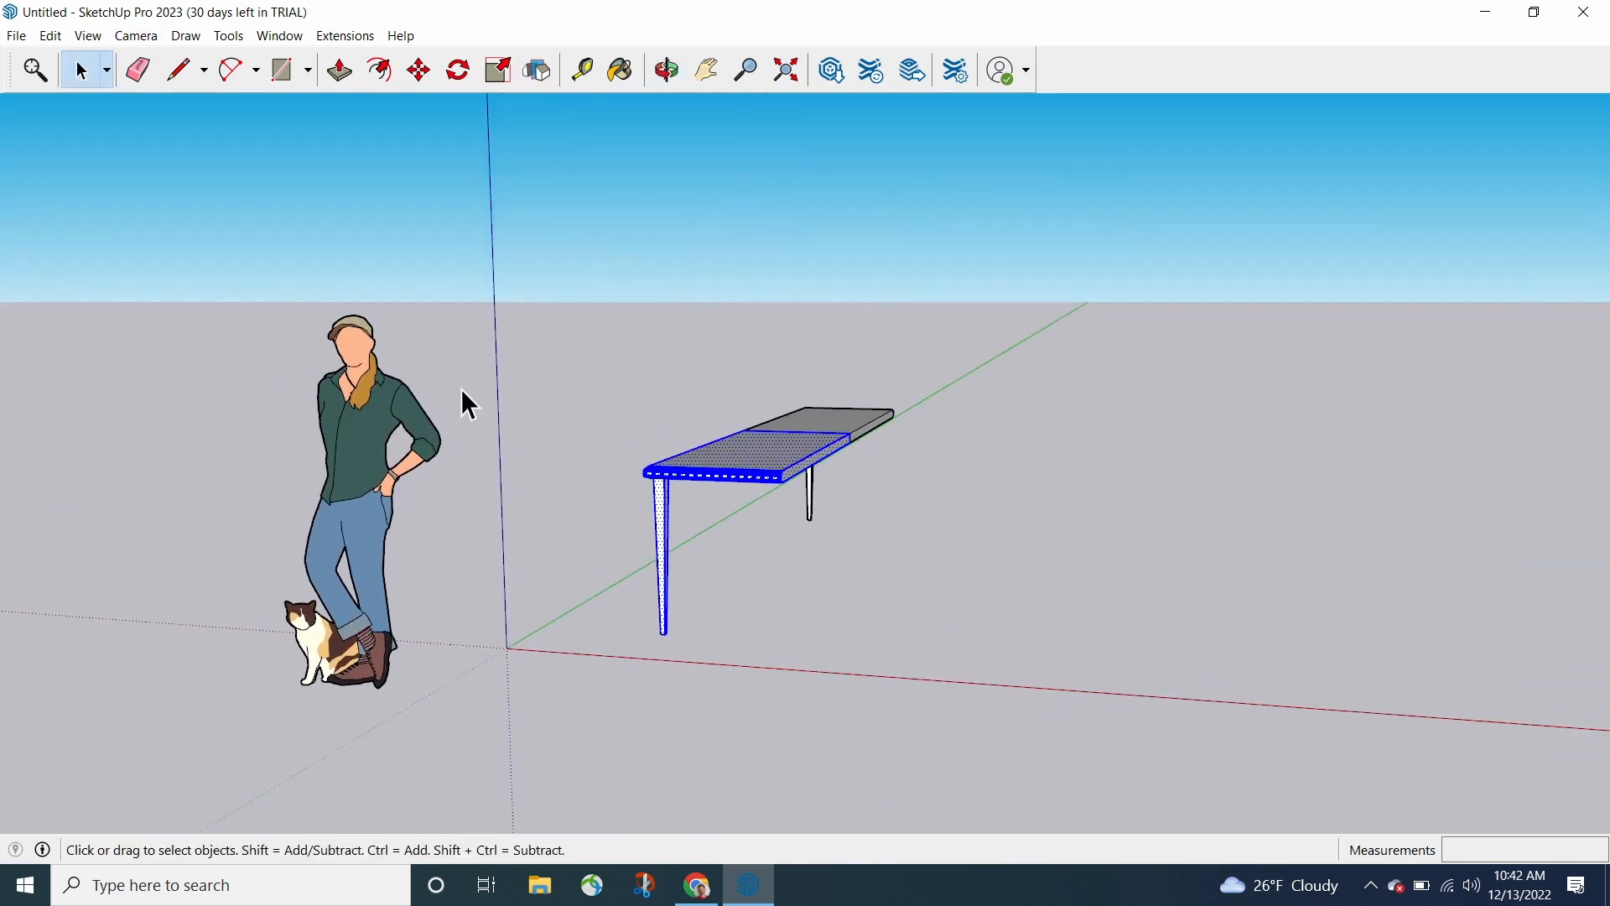
{"action": "left_click_drag", "start_coordinate": [545, 309], "coordinate": [988, 708]}
{"action": "middle_click_drag", "start_coordinate": [952, 302], "coordinate": [797, 467]}
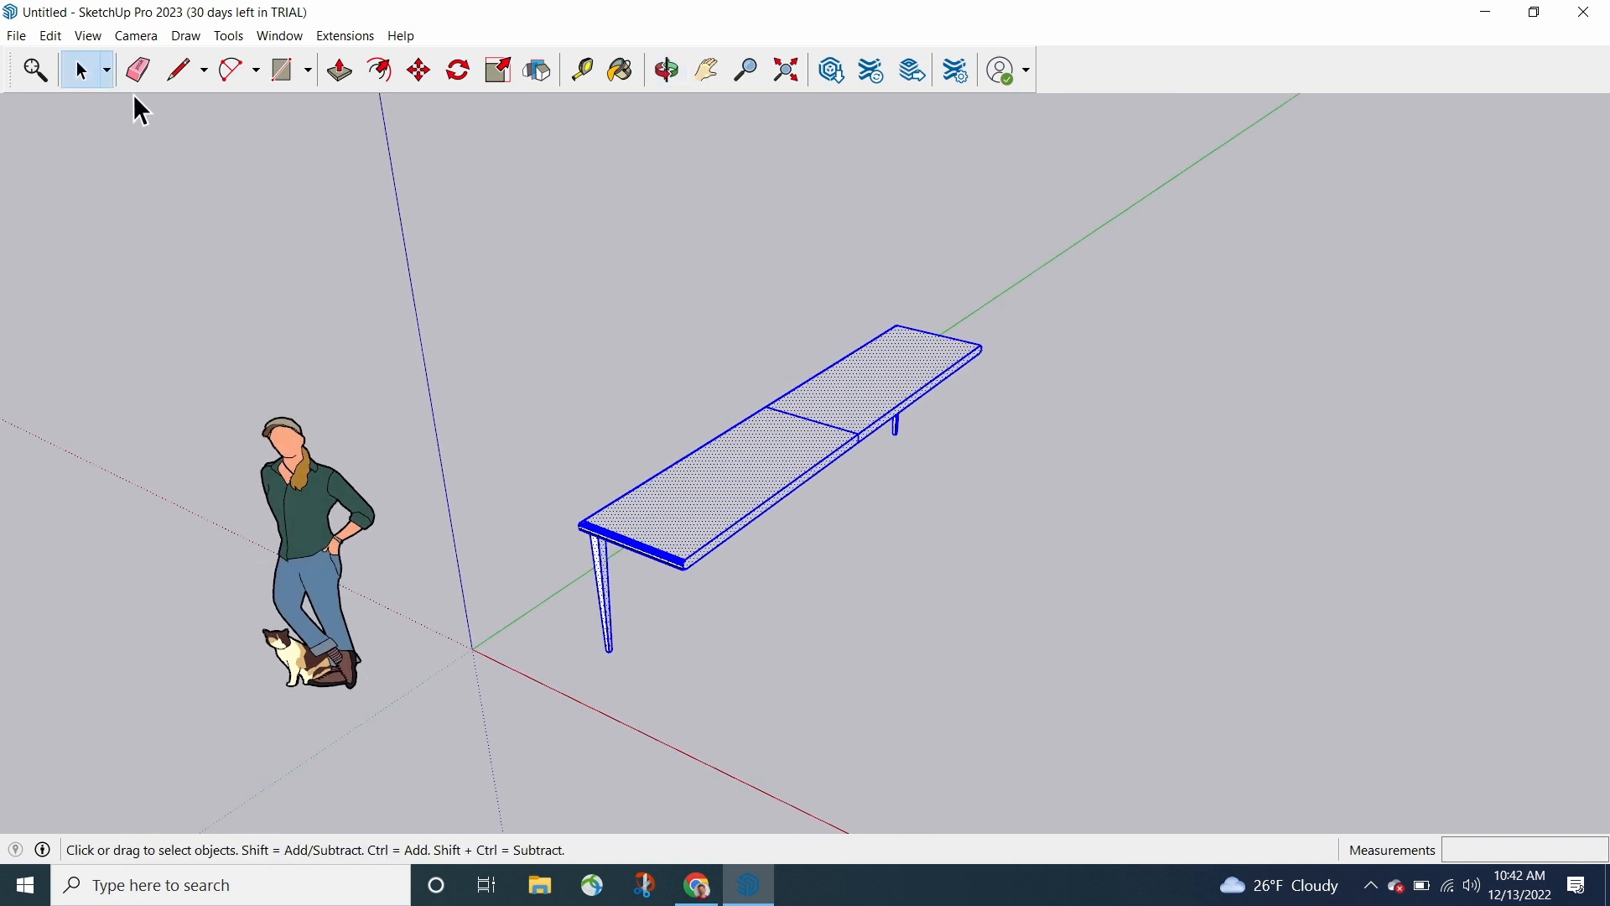
{"action": "left_click", "coordinate": [537, 69]}
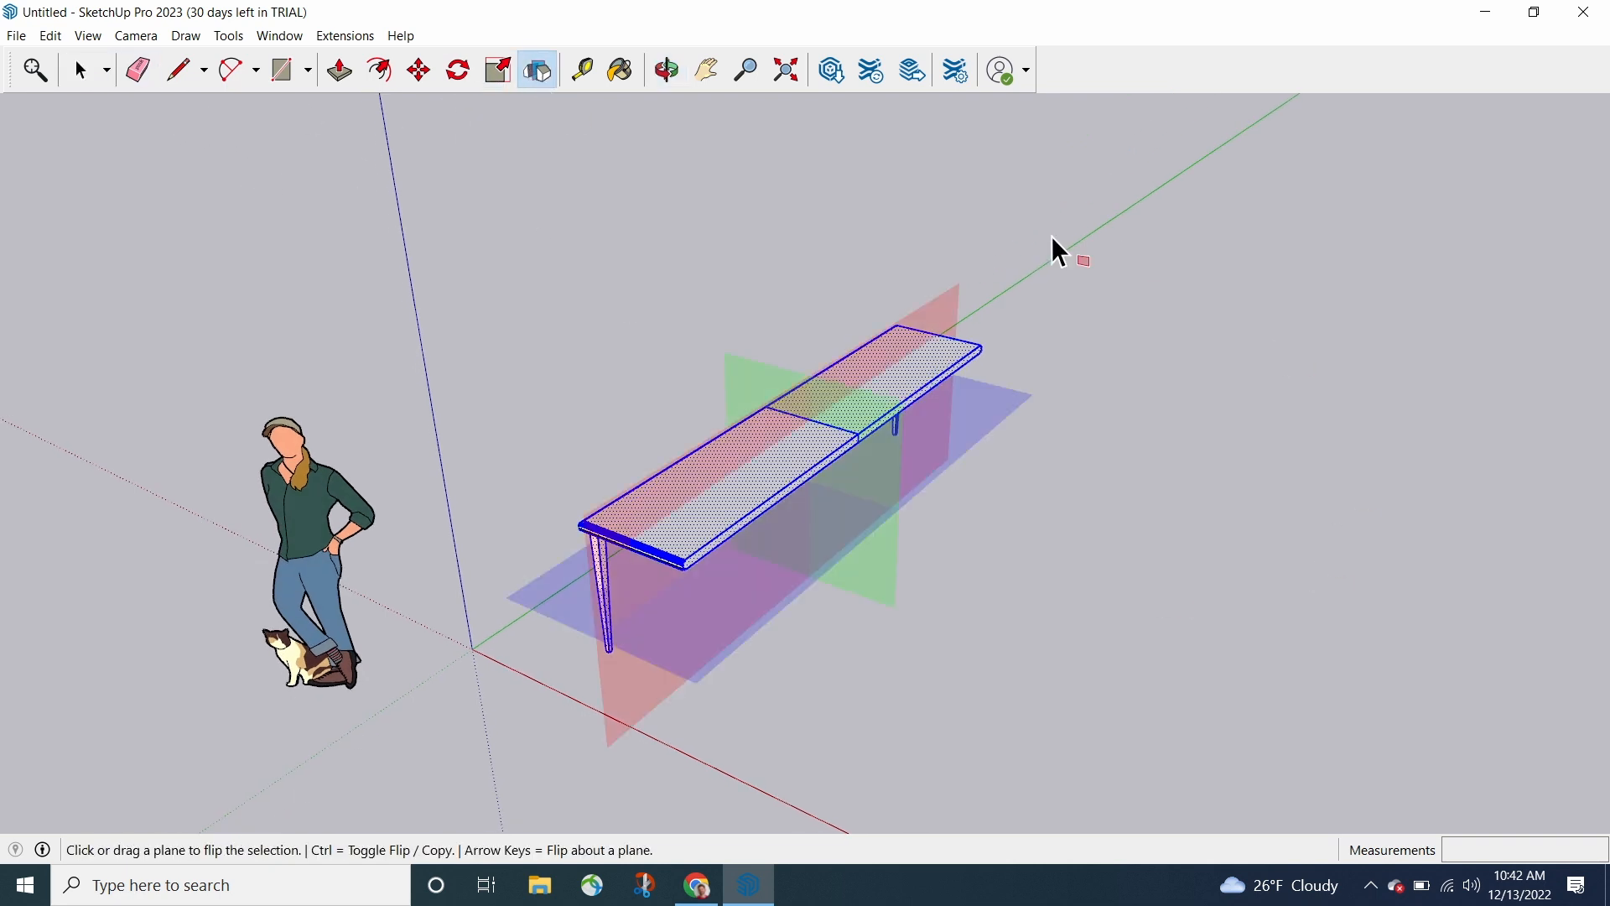
{"action": "left_click_drag", "start_coordinate": [636, 517], "coordinate": [682, 563]}
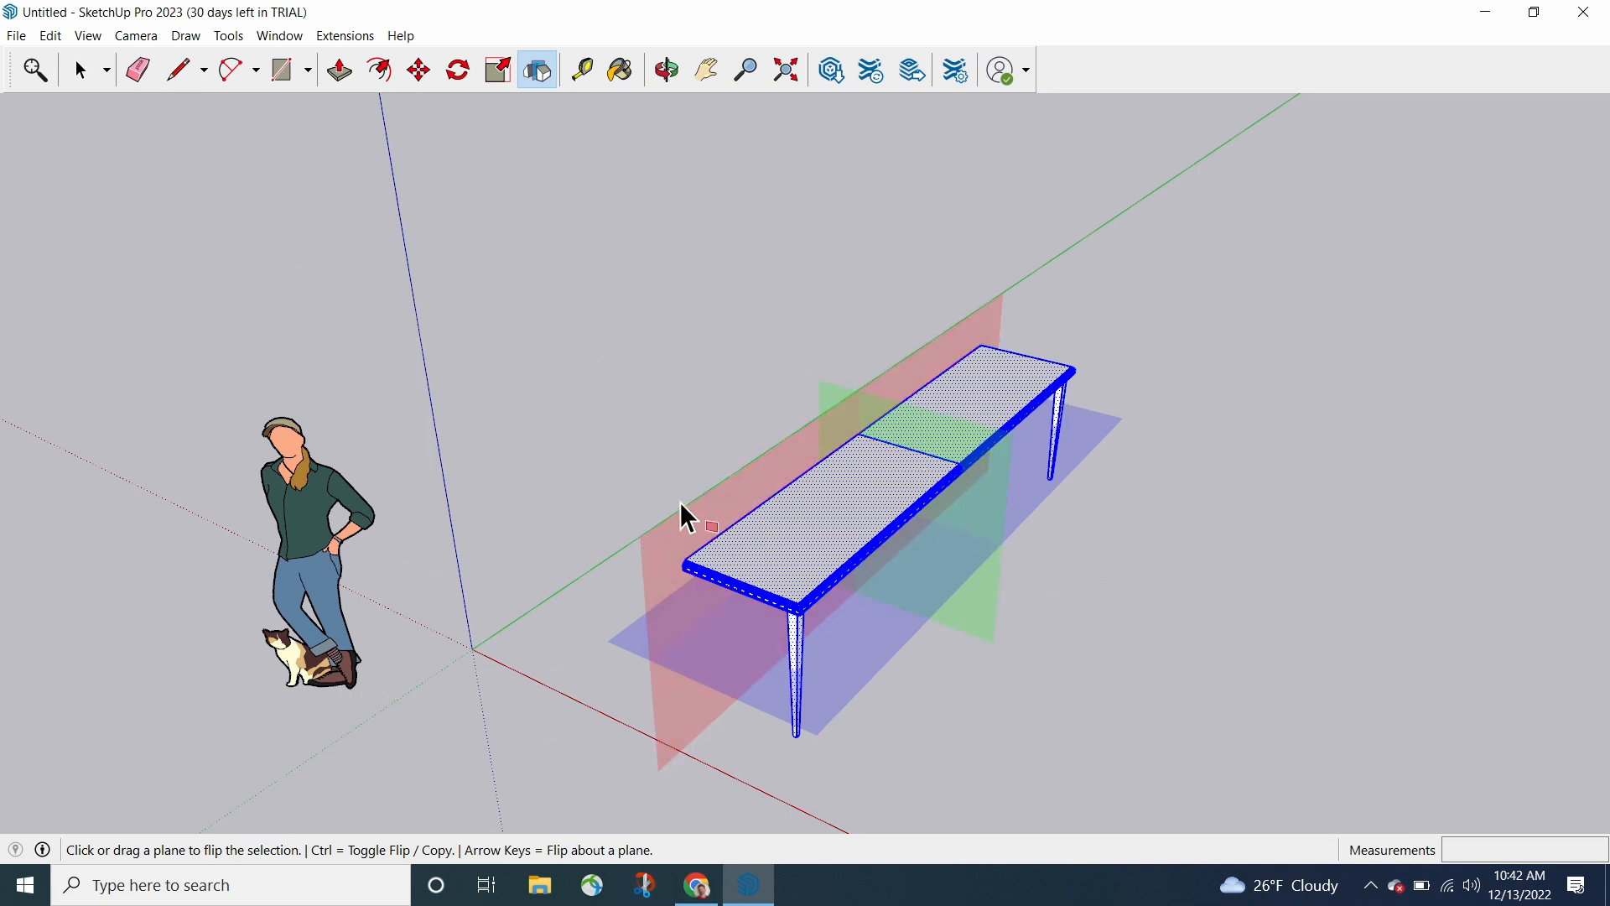
- Flip both sections back and create a flipped copy across the relocated red plane, completing the four-legged table, with nothing selected
{"action": "left_click", "coordinate": [702, 522]}
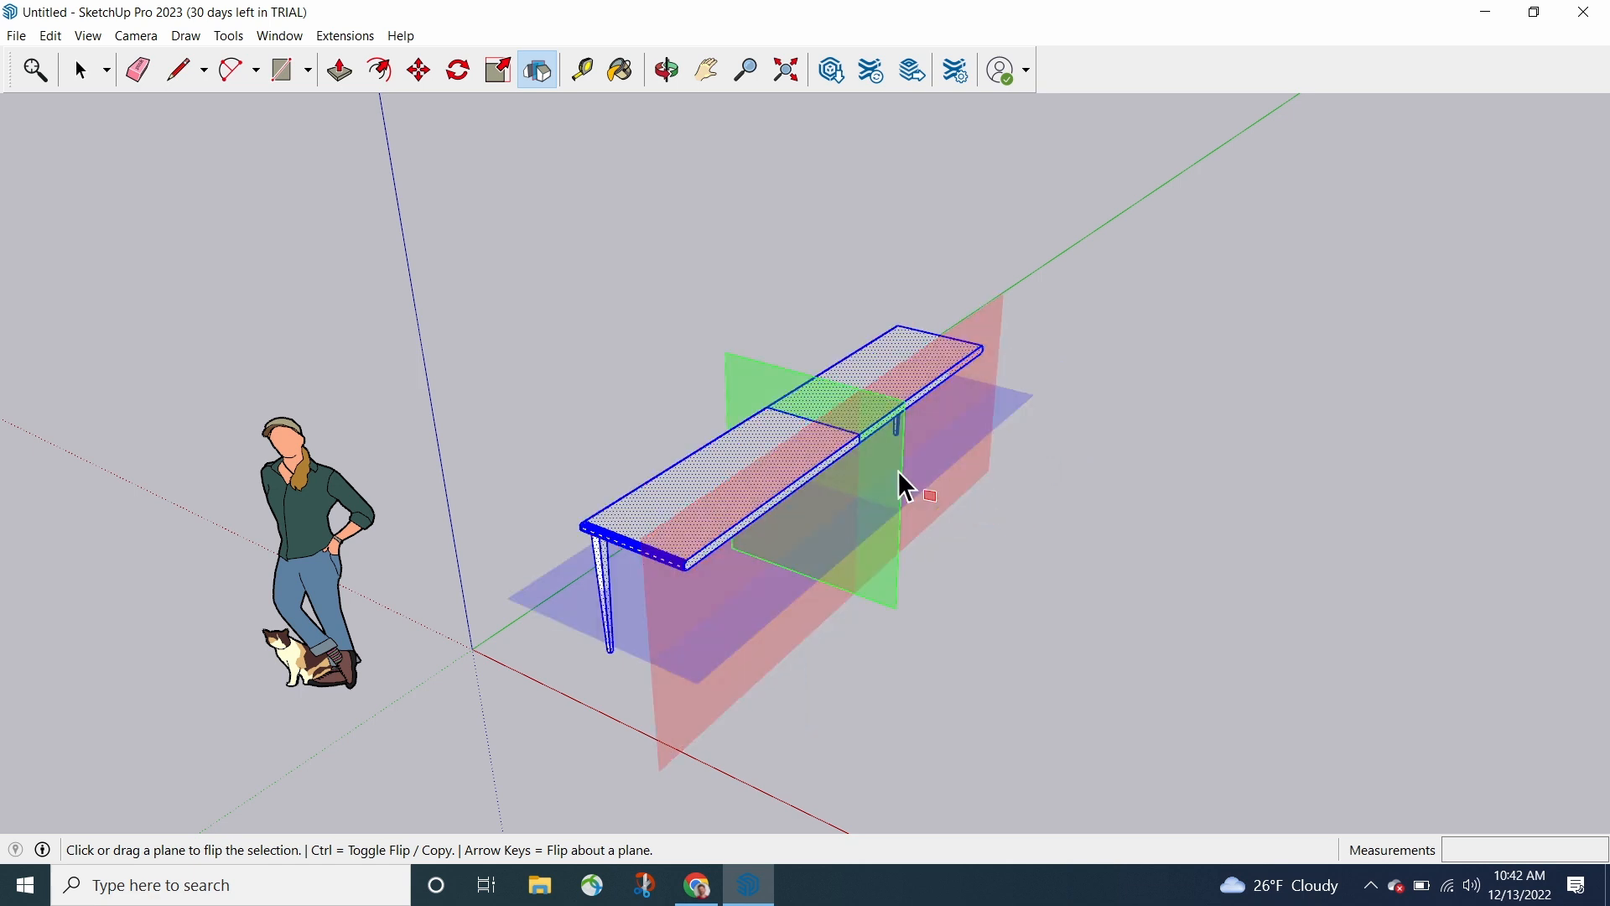
{"action": "key", "text": "ctrl"}
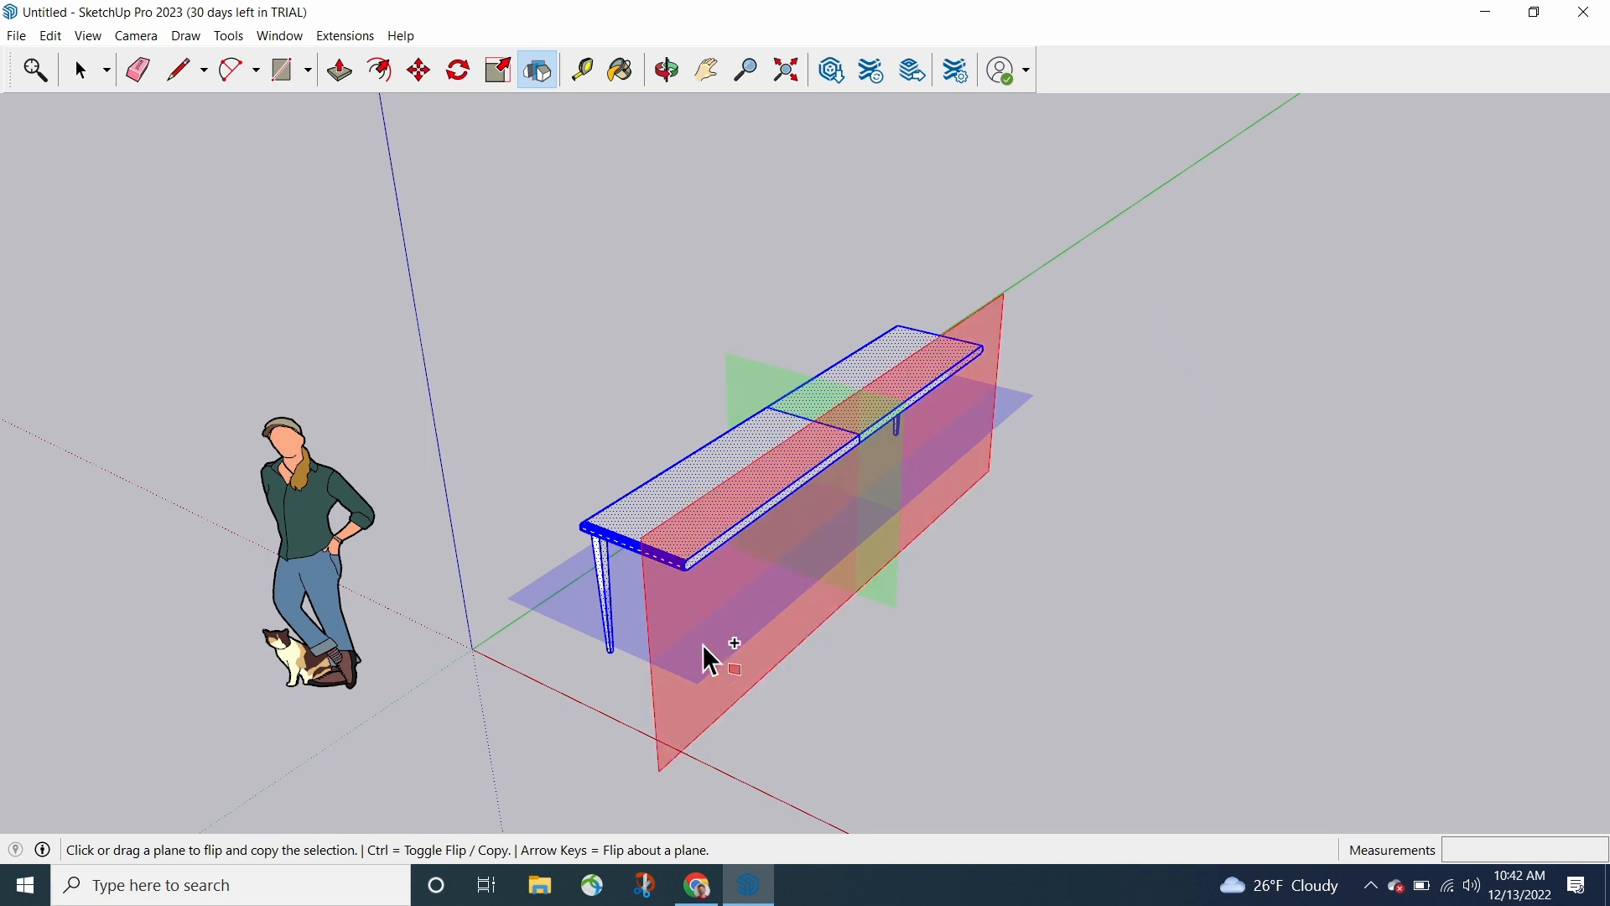
{"action": "left_click", "coordinate": [673, 717]}
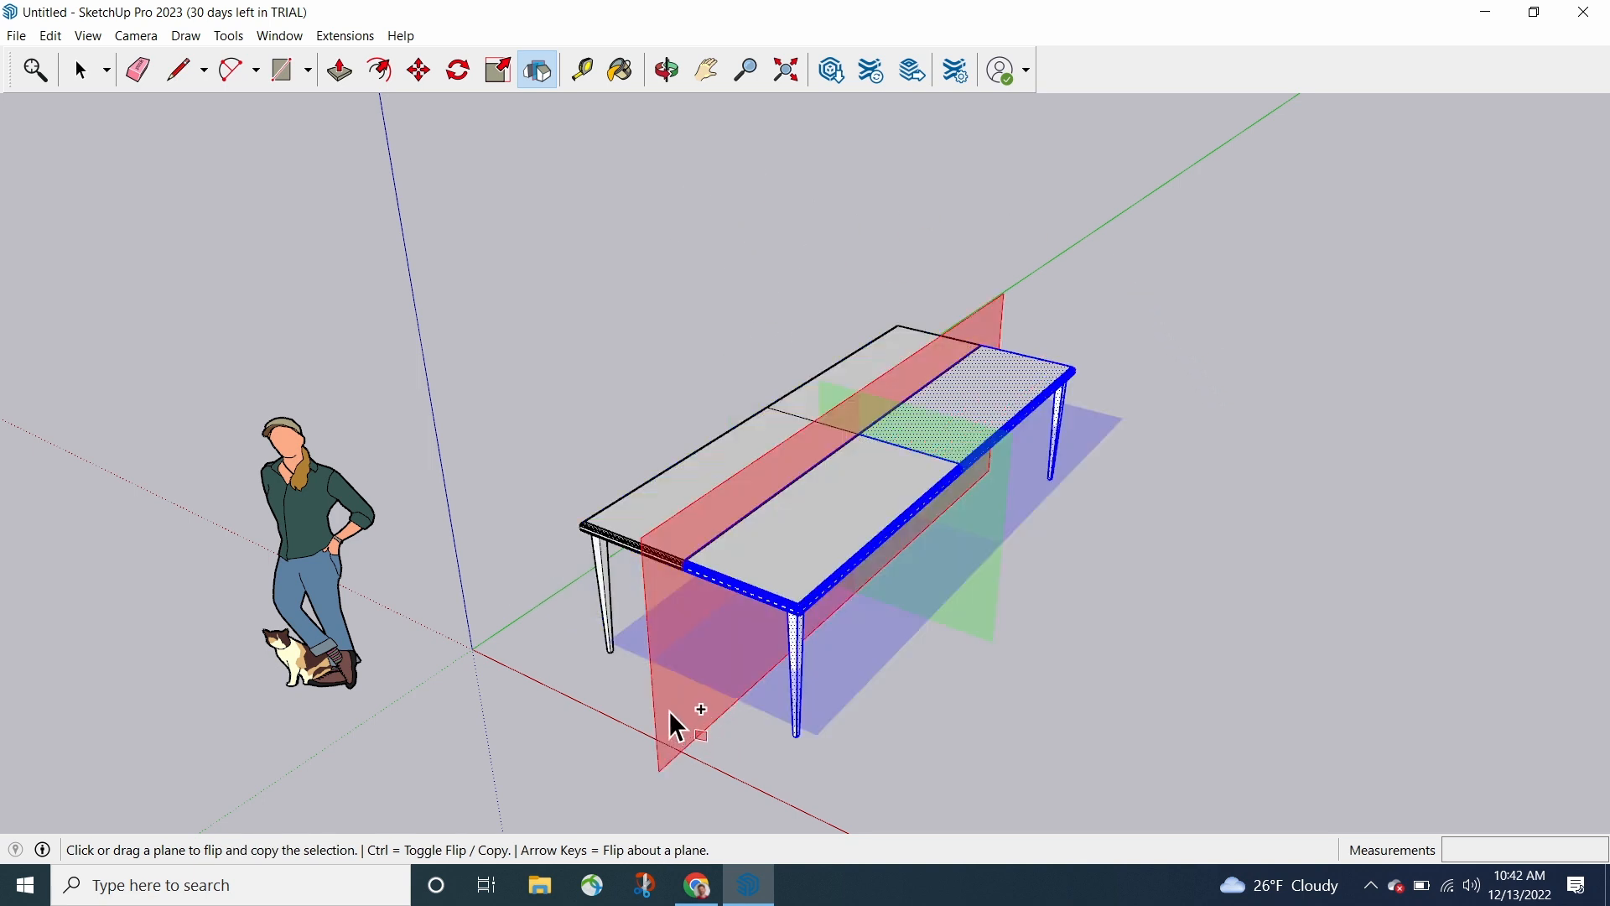
{"action": "middle_click_drag", "start_coordinate": [600, 378], "coordinate": [555, 385]}
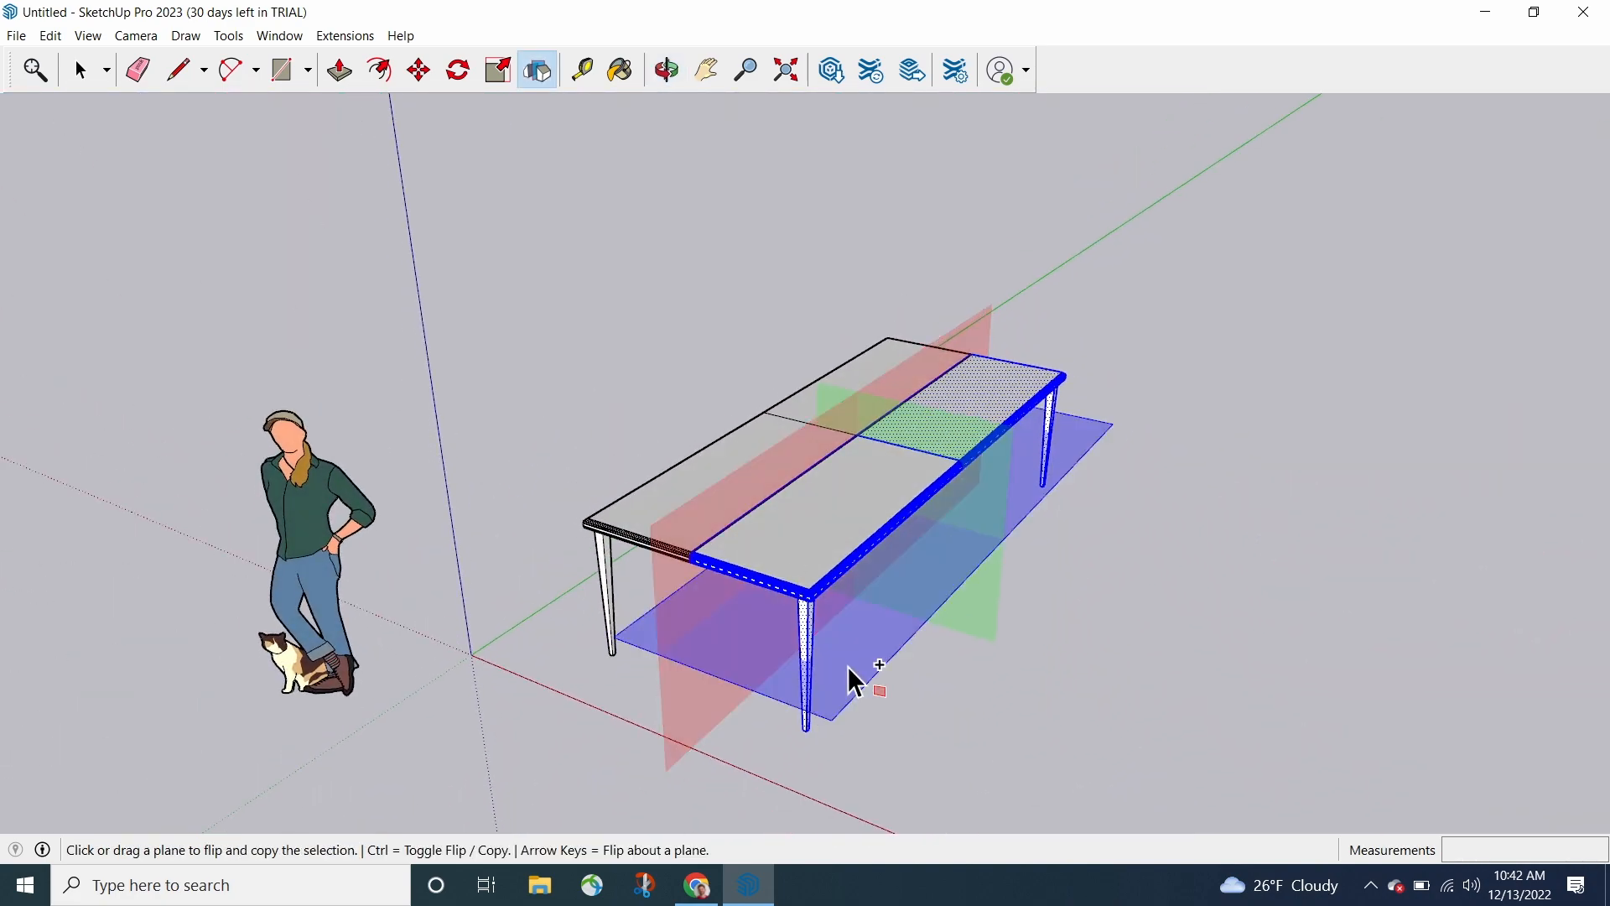
{"action": "middle_click_drag", "start_coordinate": [1161, 707], "coordinate": [1049, 751]}
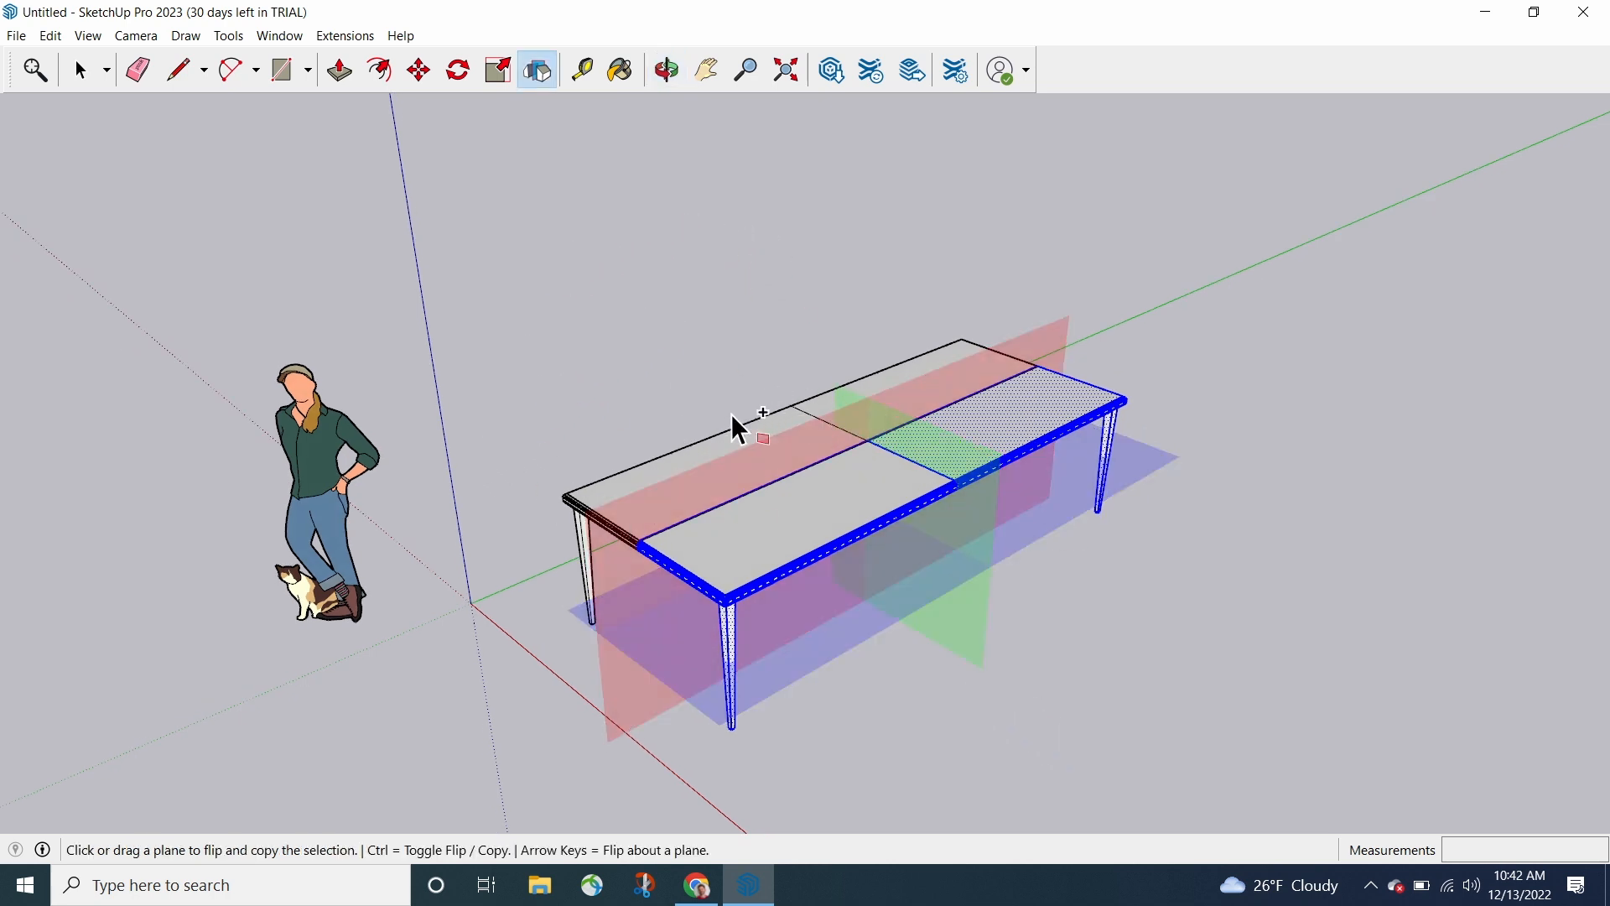
{"action": "left_click", "coordinate": [81, 69]}
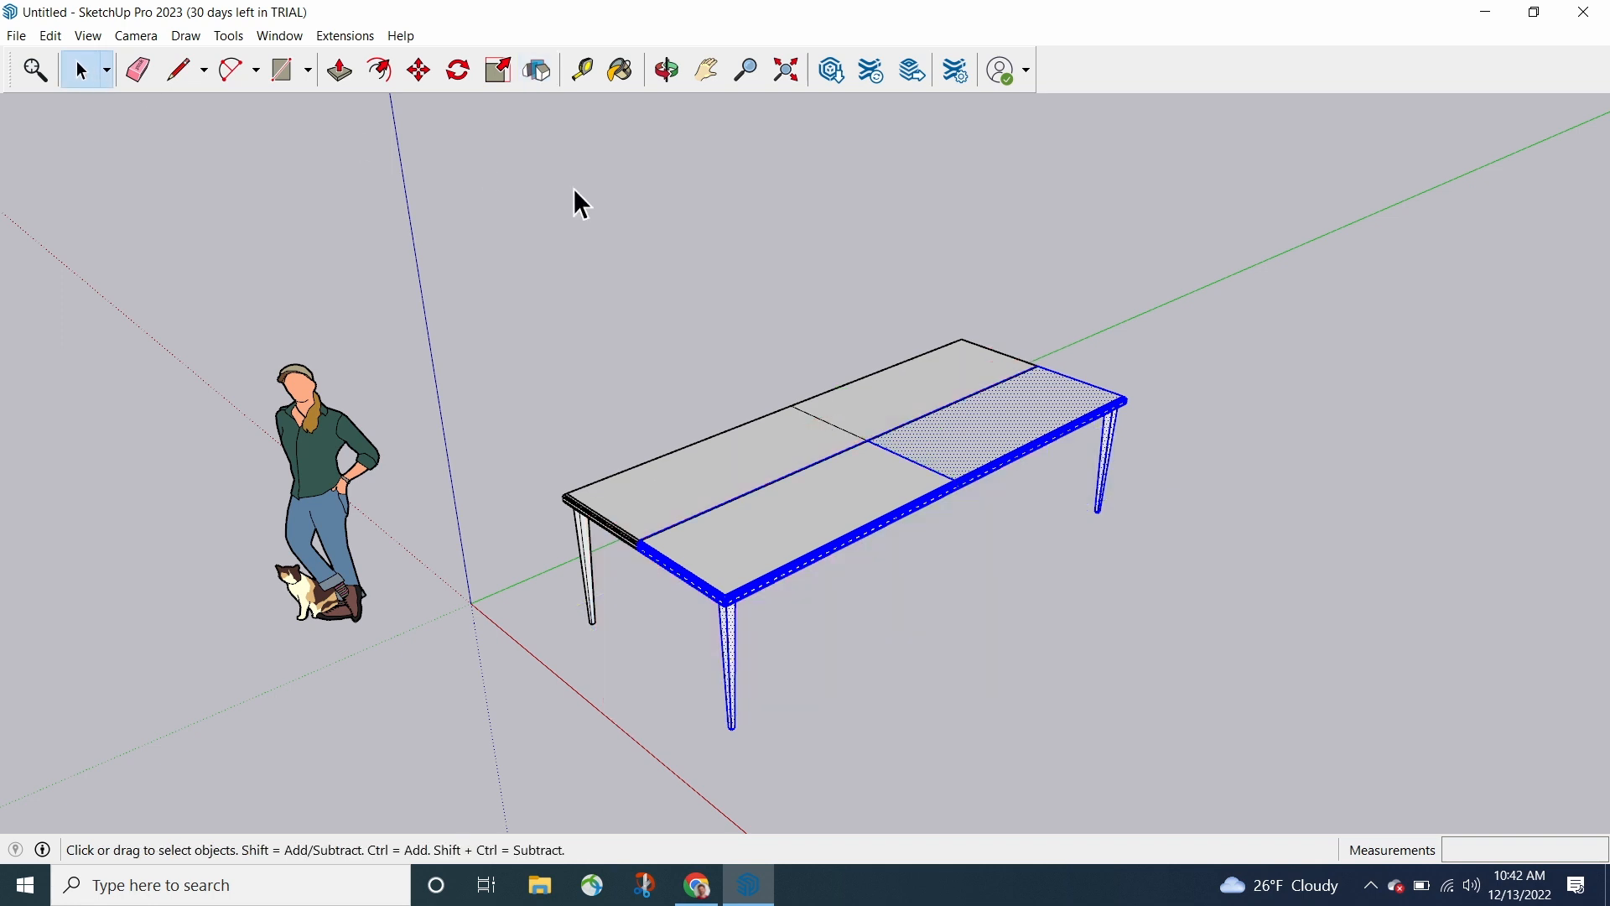
{"action": "left_click", "coordinate": [575, 204]}
{"action": "middle_click_drag", "start_coordinate": [915, 822], "coordinate": [964, 591]}
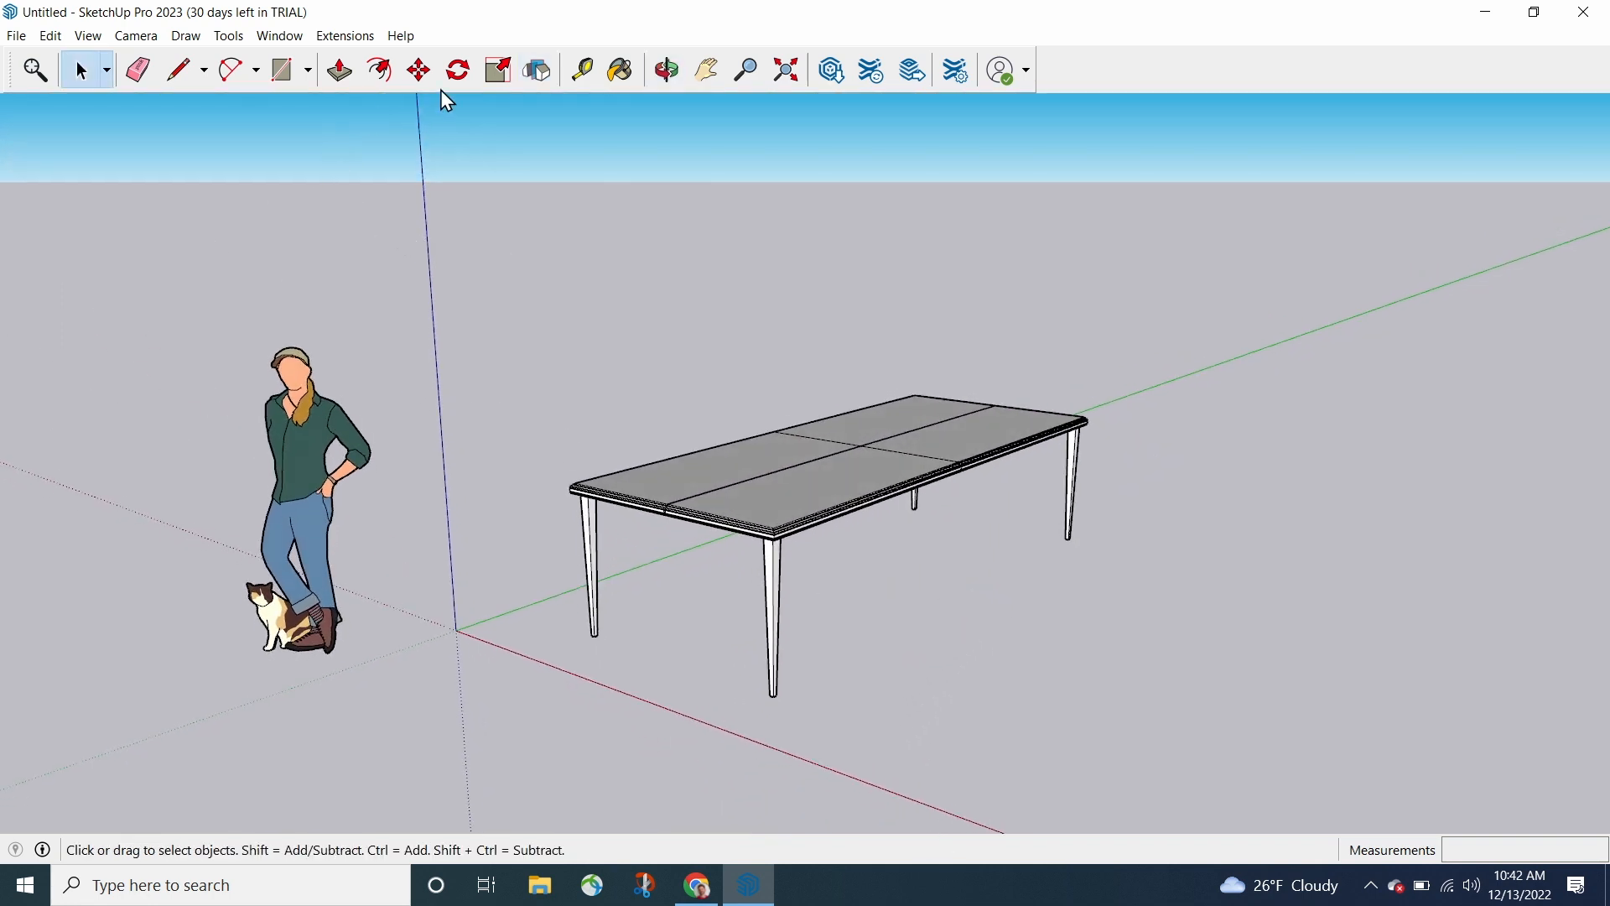
- Show the flip planes of one tabletop face, picking it within Flip and also preselecting it before activating the tool
{"action": "left_click", "coordinate": [538, 72]}
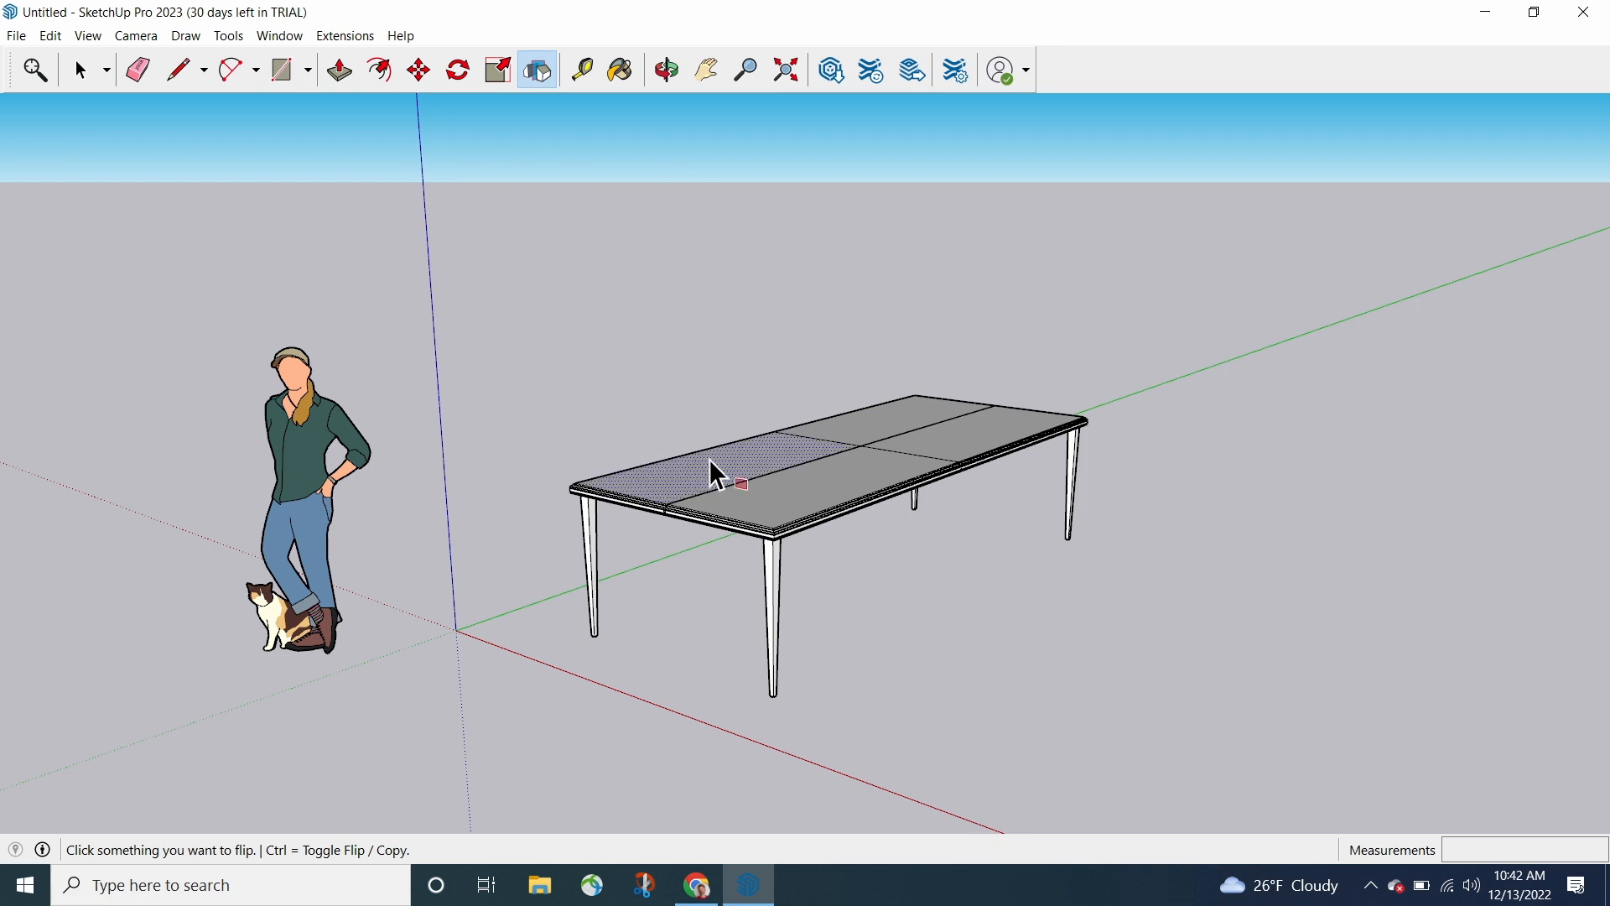
{"action": "left_click", "coordinate": [672, 480]}
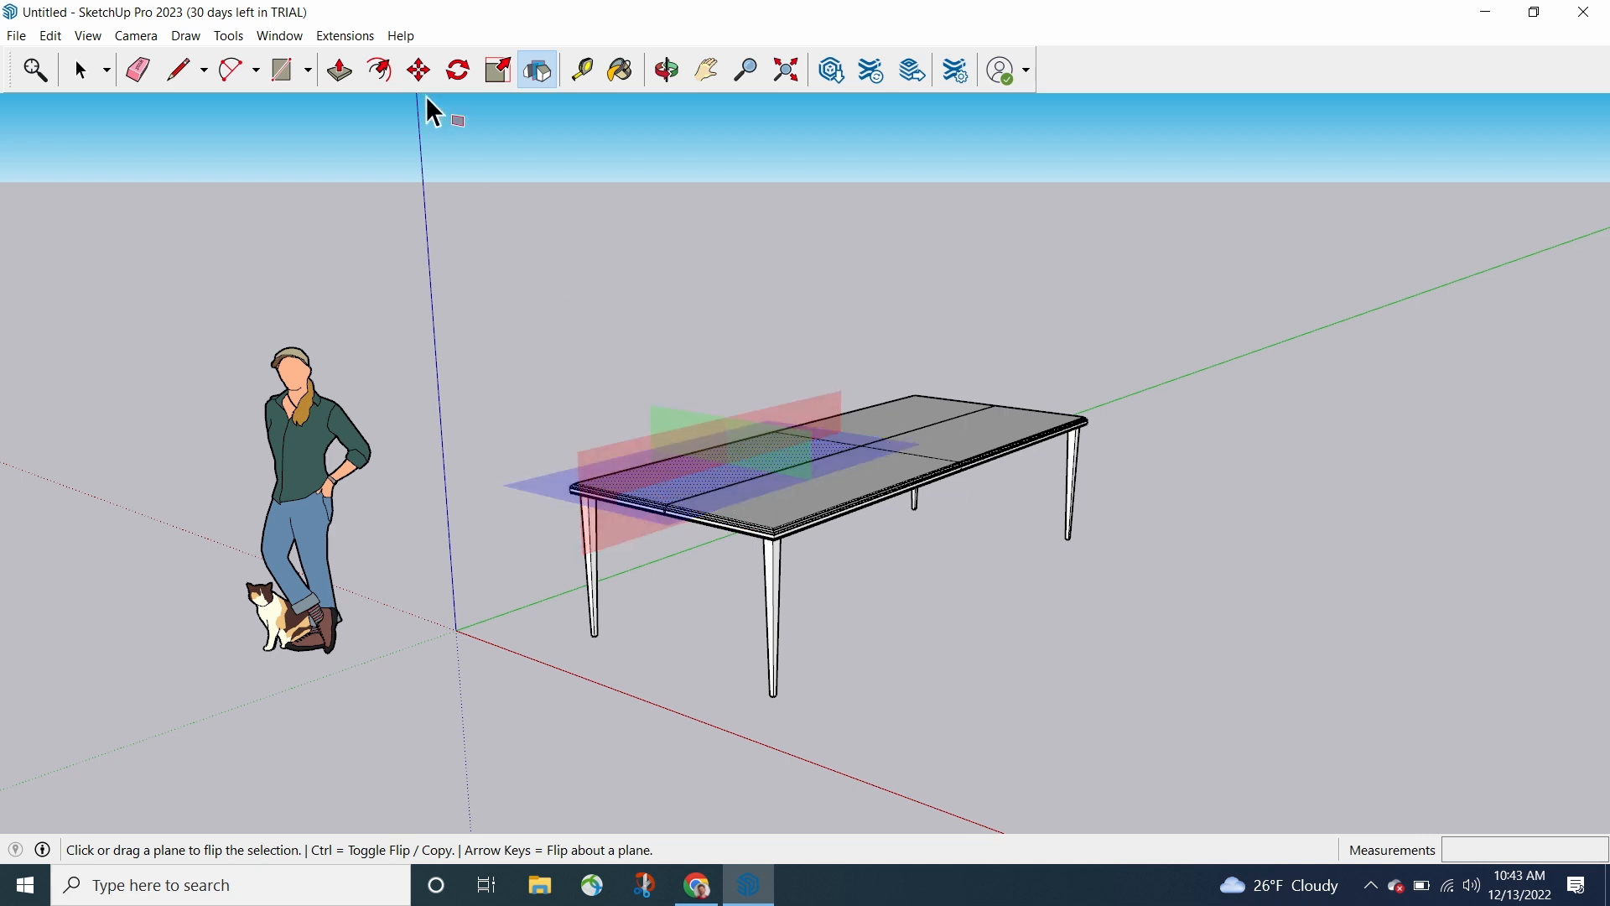
{"action": "left_click", "coordinate": [81, 70]}
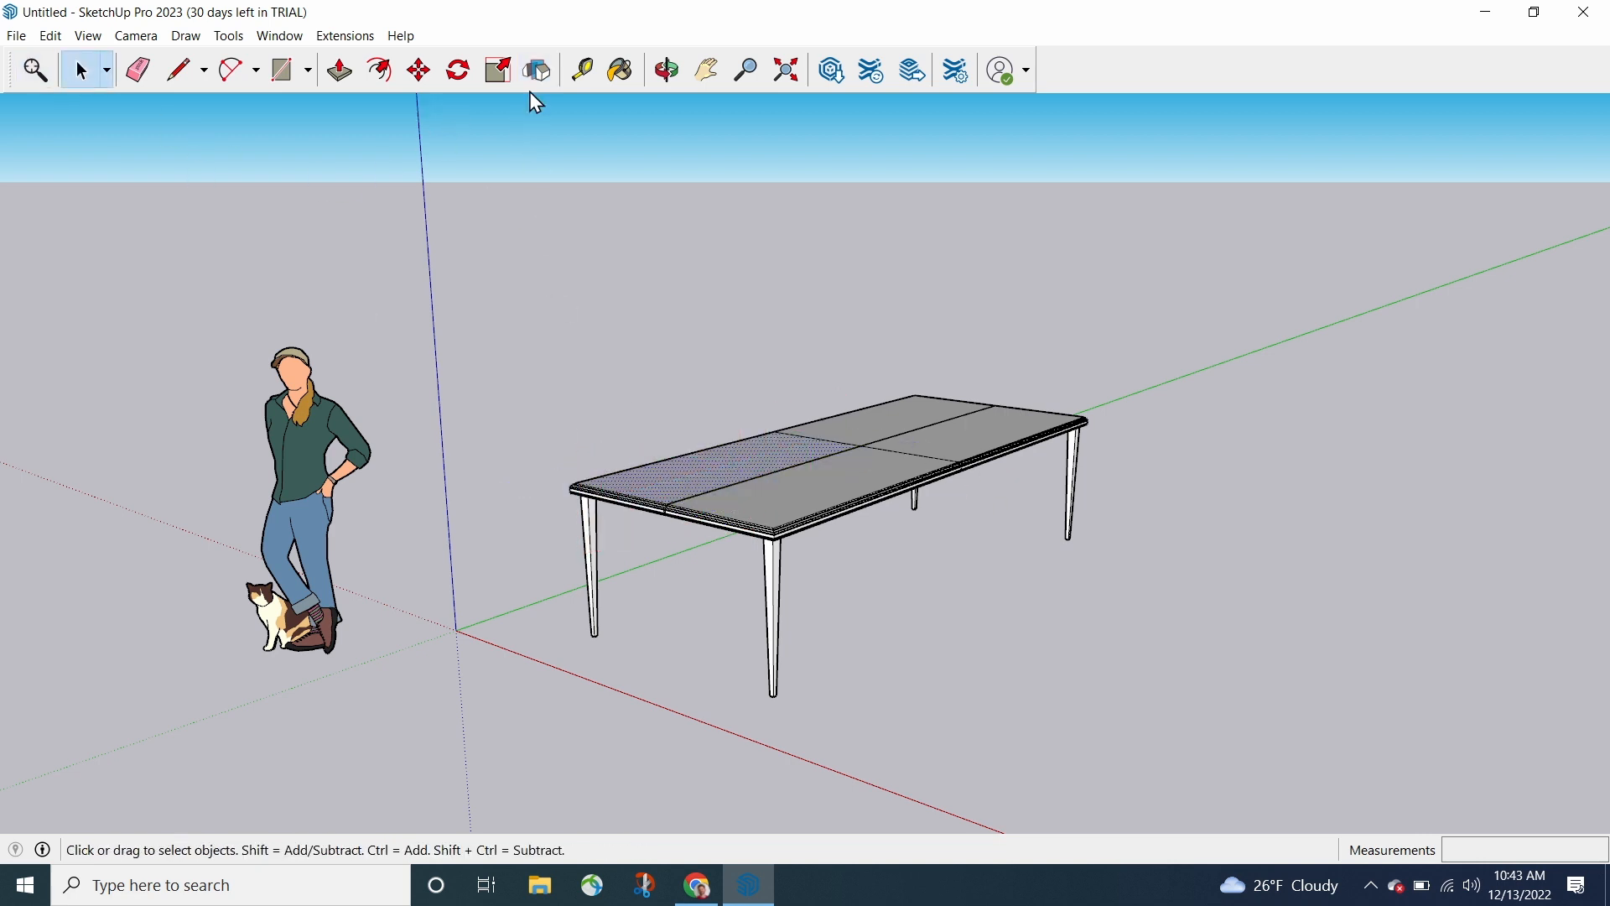
{"action": "left_click", "coordinate": [538, 70]}
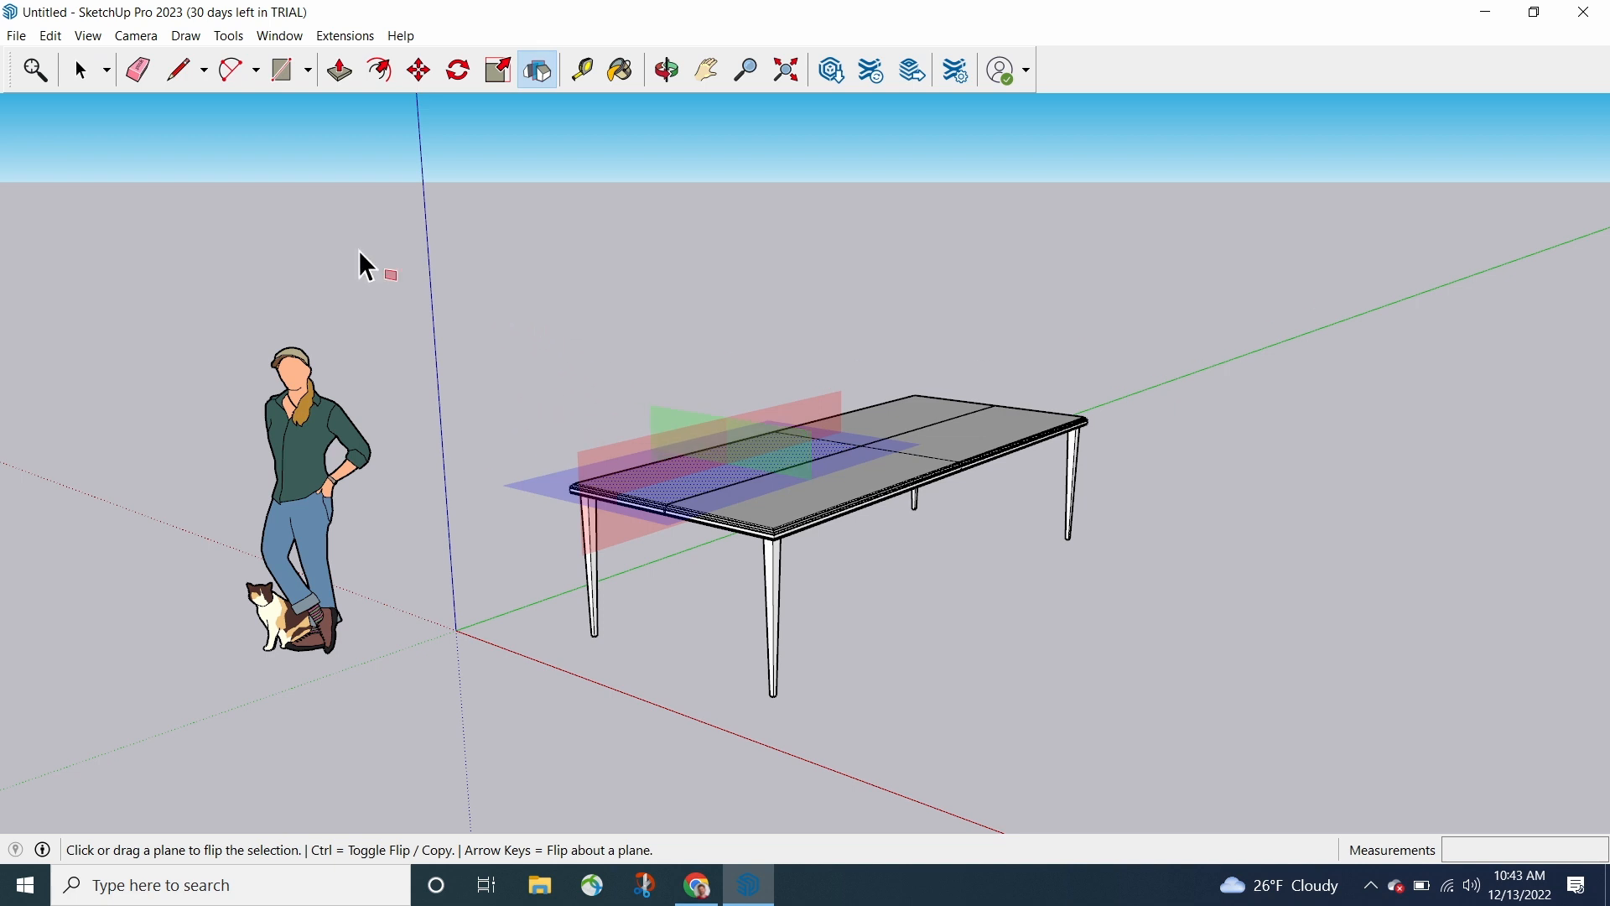
{"action": "left_click", "coordinate": [82, 71]}
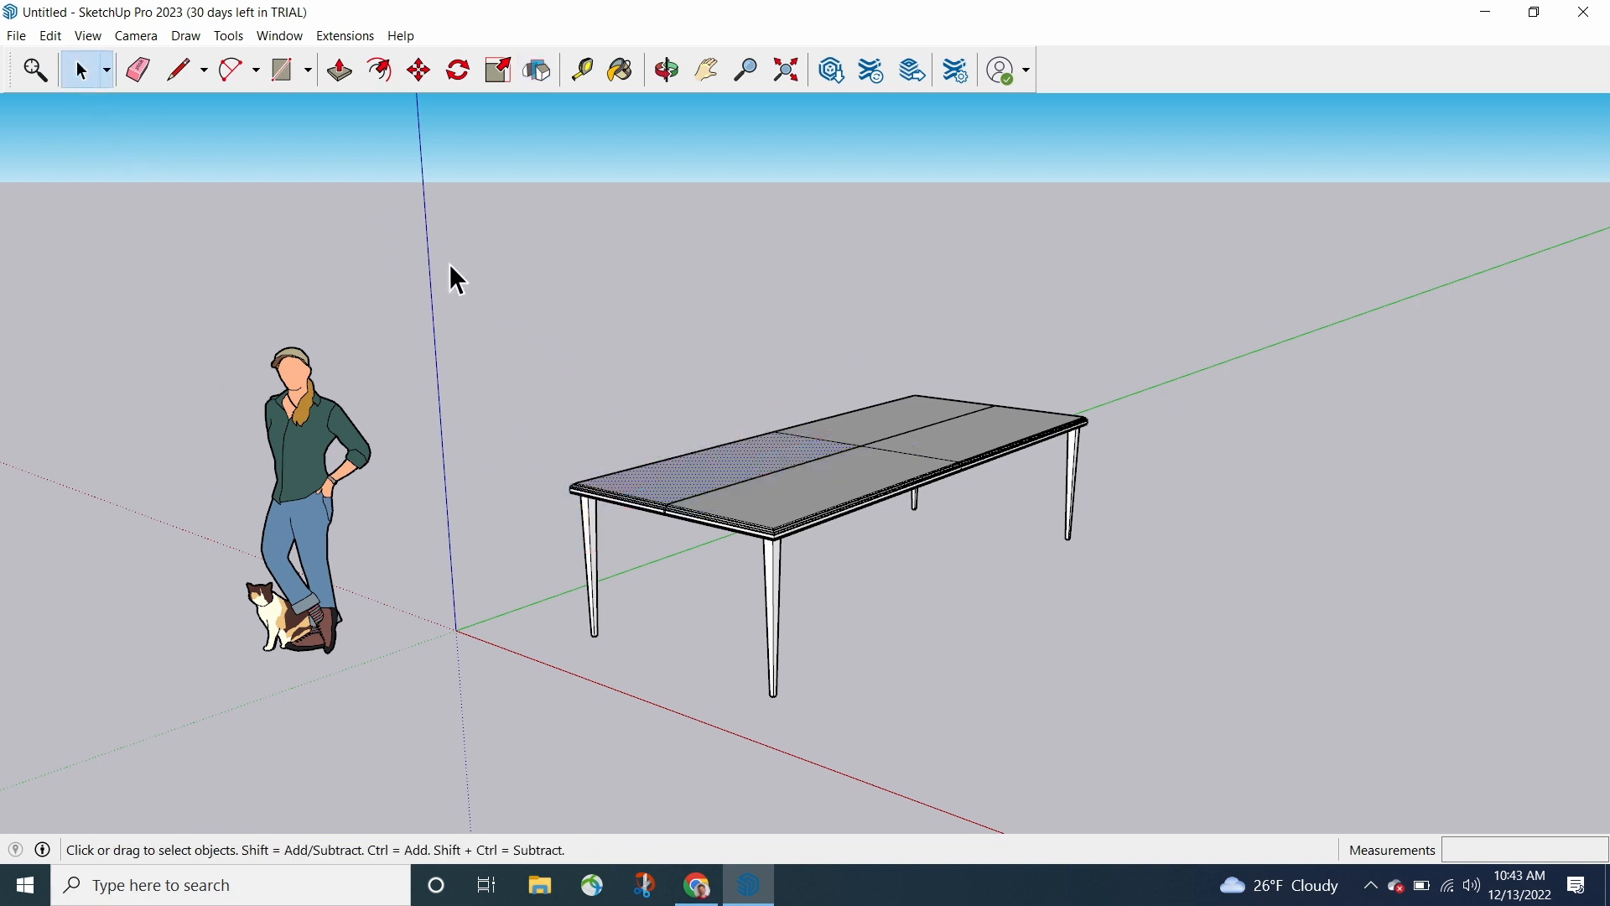
- Flip the scale figure across its red plane, leave Flip, and clear the selection
{"action": "left_click", "coordinate": [541, 72]}
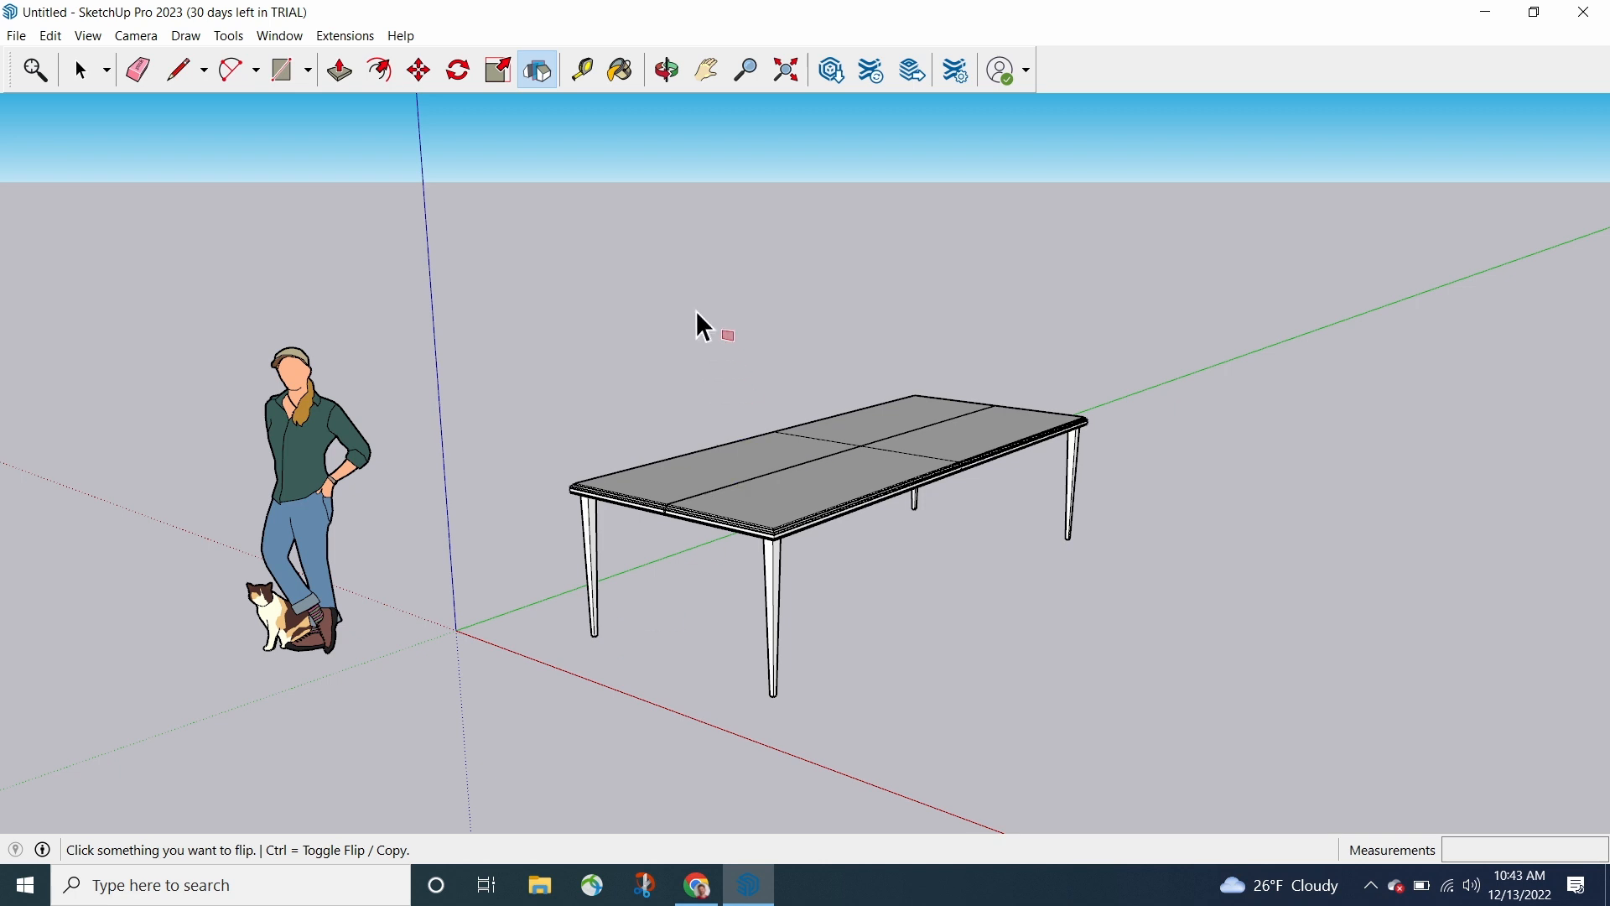
{"action": "key", "text": "Up"}
{"action": "key", "text": "Up"}
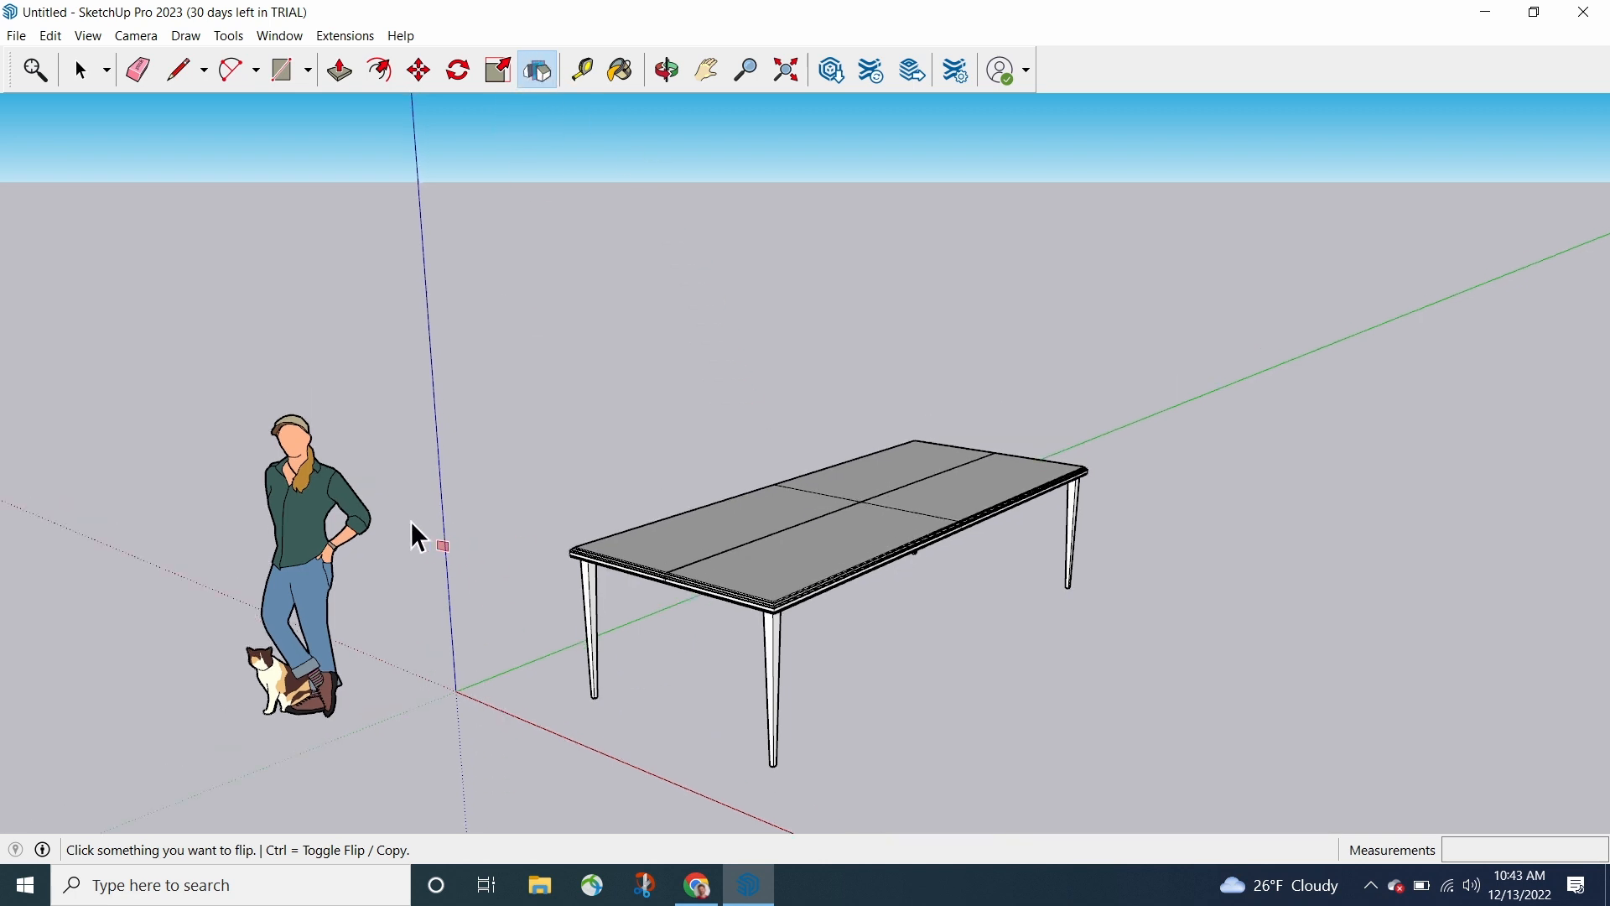
{"action": "left_click", "coordinate": [301, 516]}
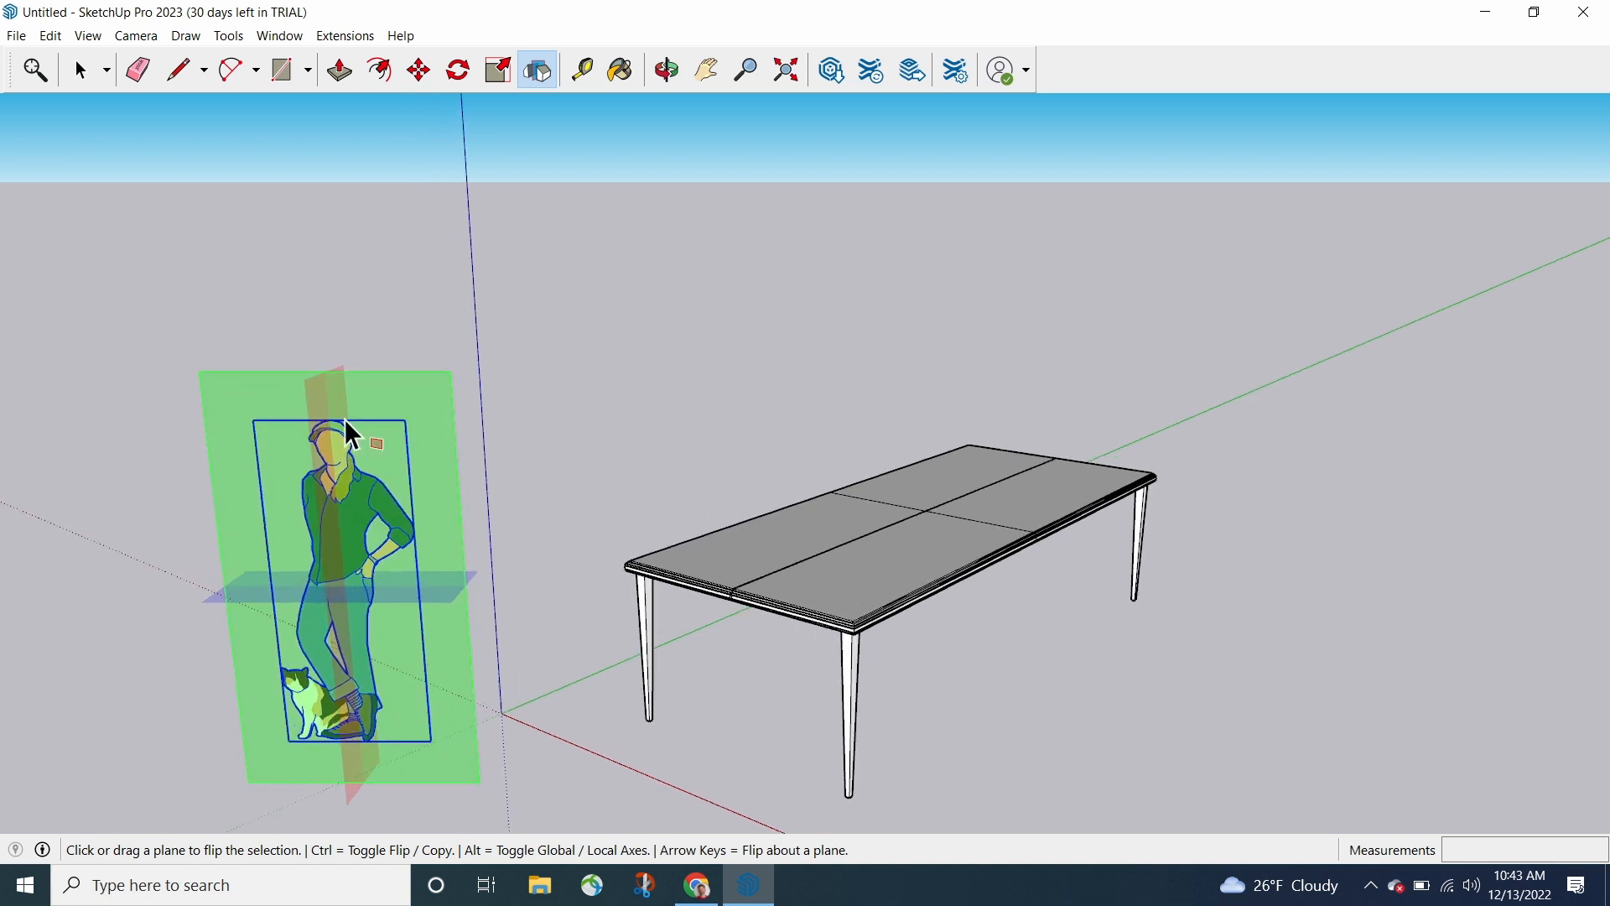
{"action": "left_click", "coordinate": [319, 399]}
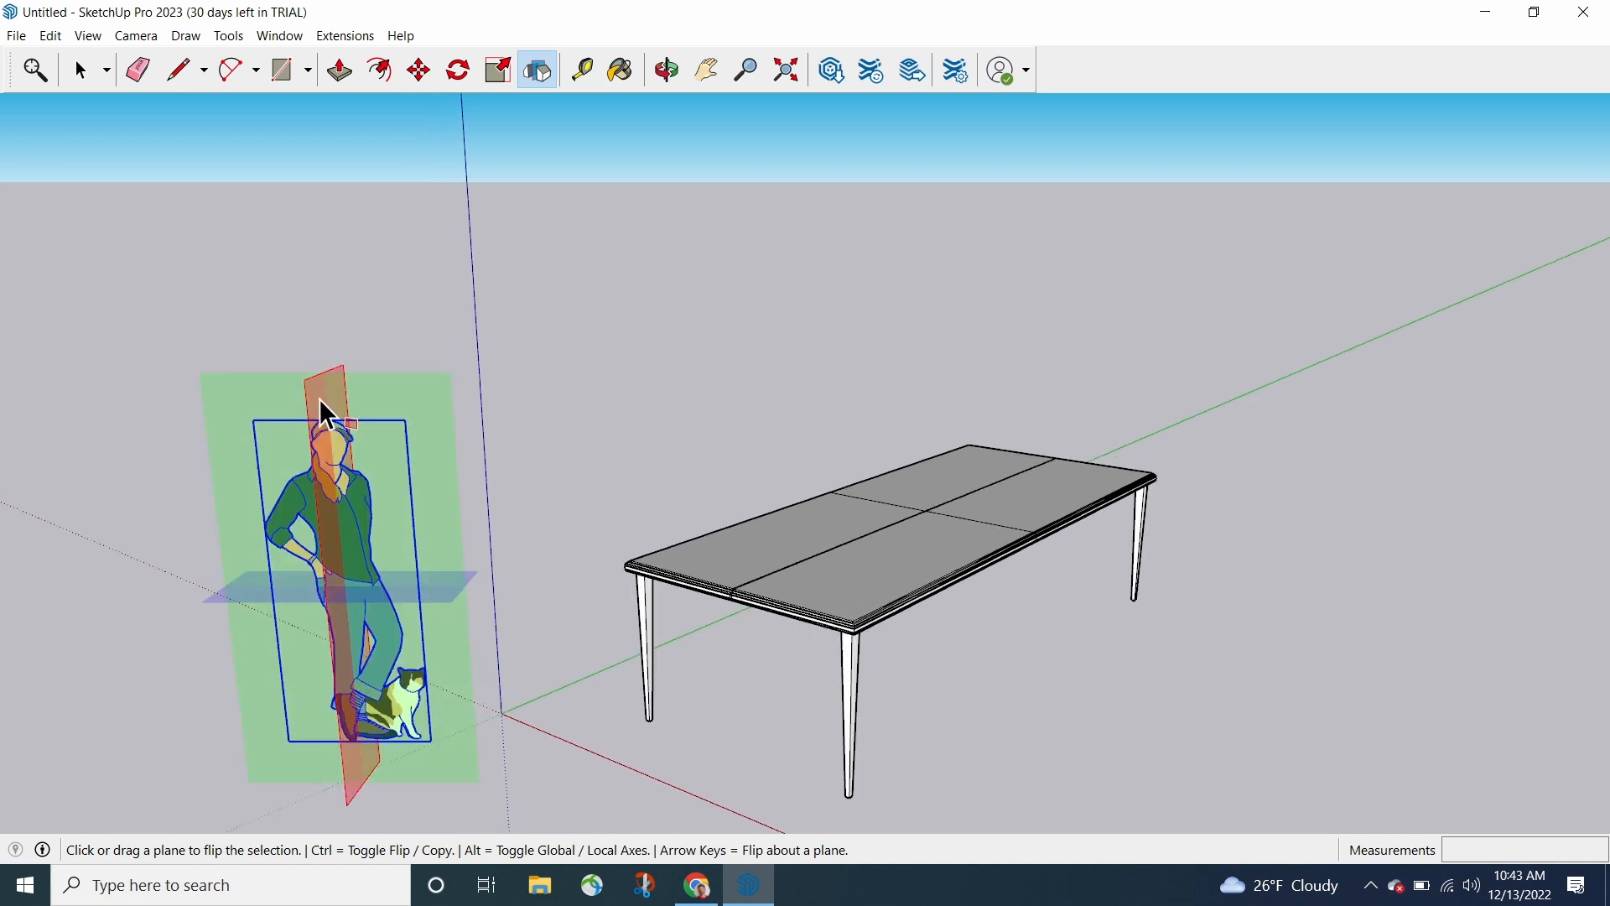
{"action": "left_click", "coordinate": [84, 72]}
{"action": "left_click", "coordinate": [700, 454]}
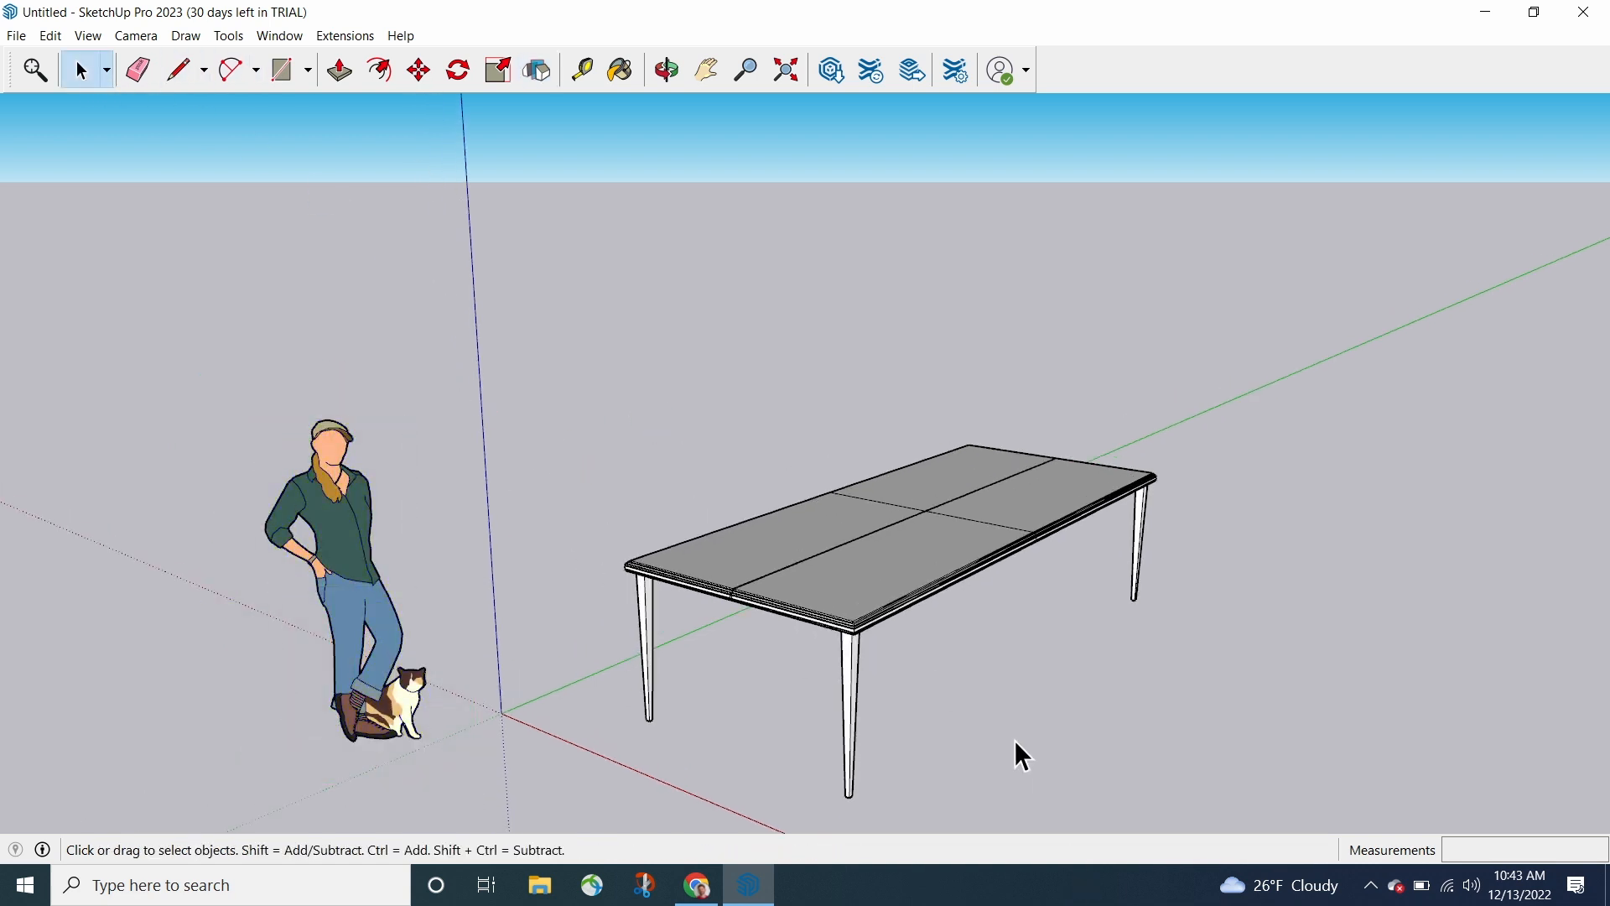
{"action": "middle_click_drag", "start_coordinate": [1014, 741], "coordinate": [980, 726]}
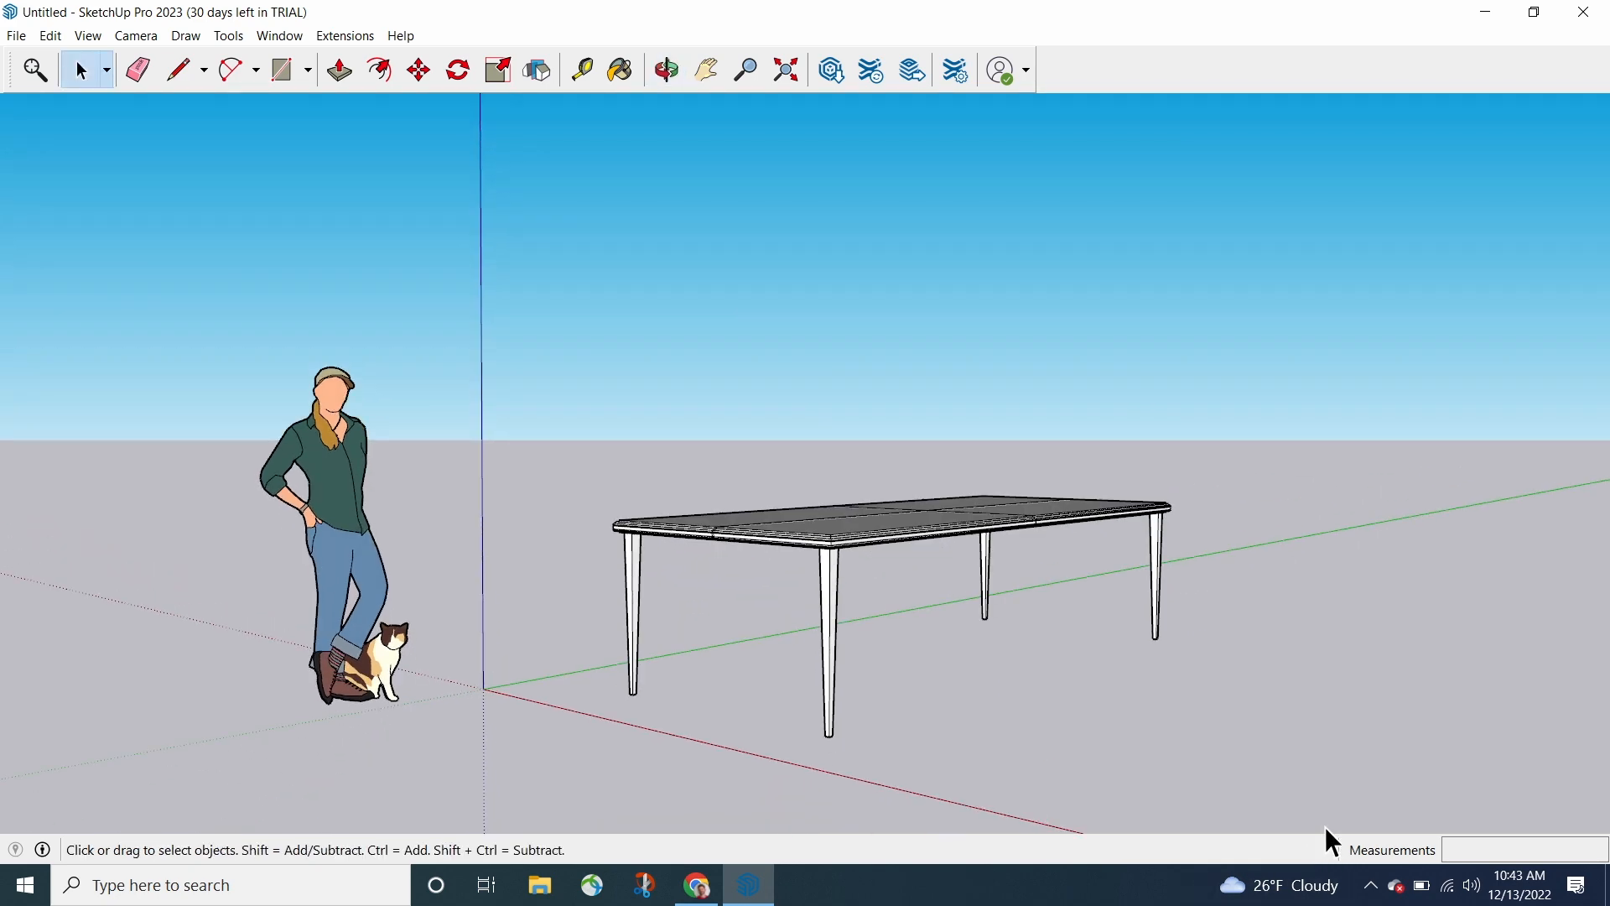